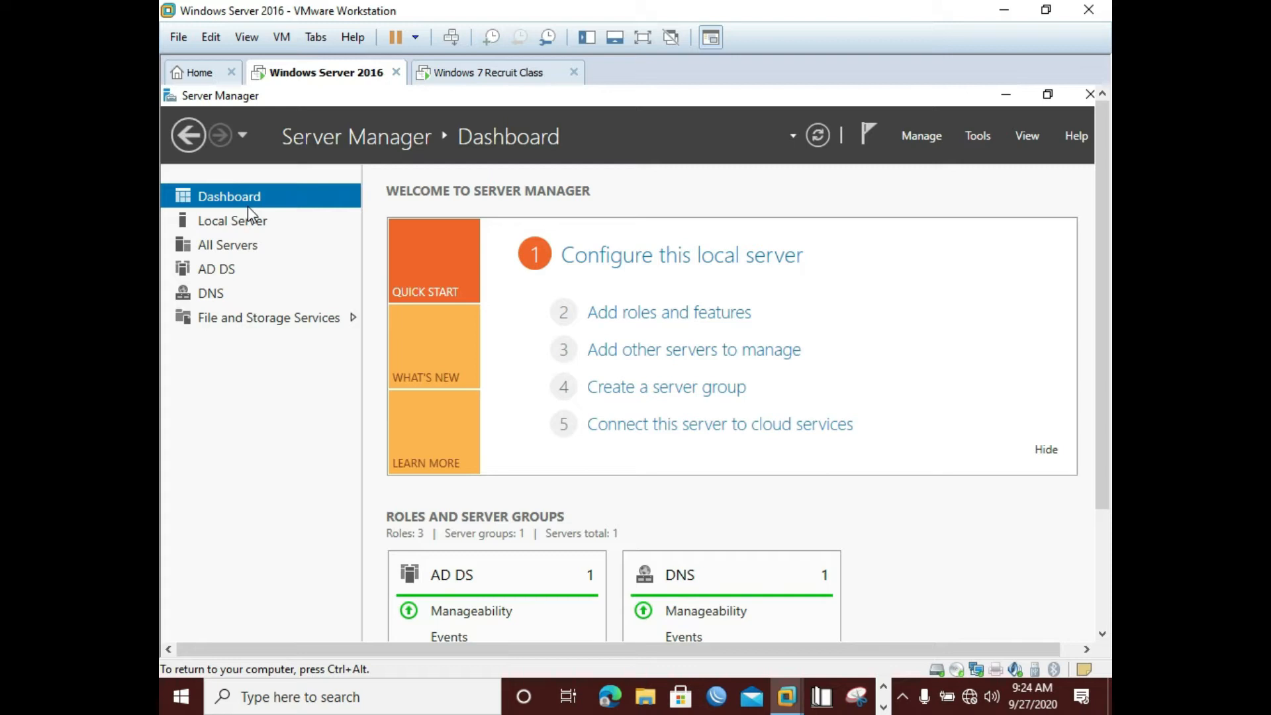
# - Start the Add Roles and Features Wizard and enlarge it to fill the virtual machine's full-screen display
pyautogui.click(928, 139)
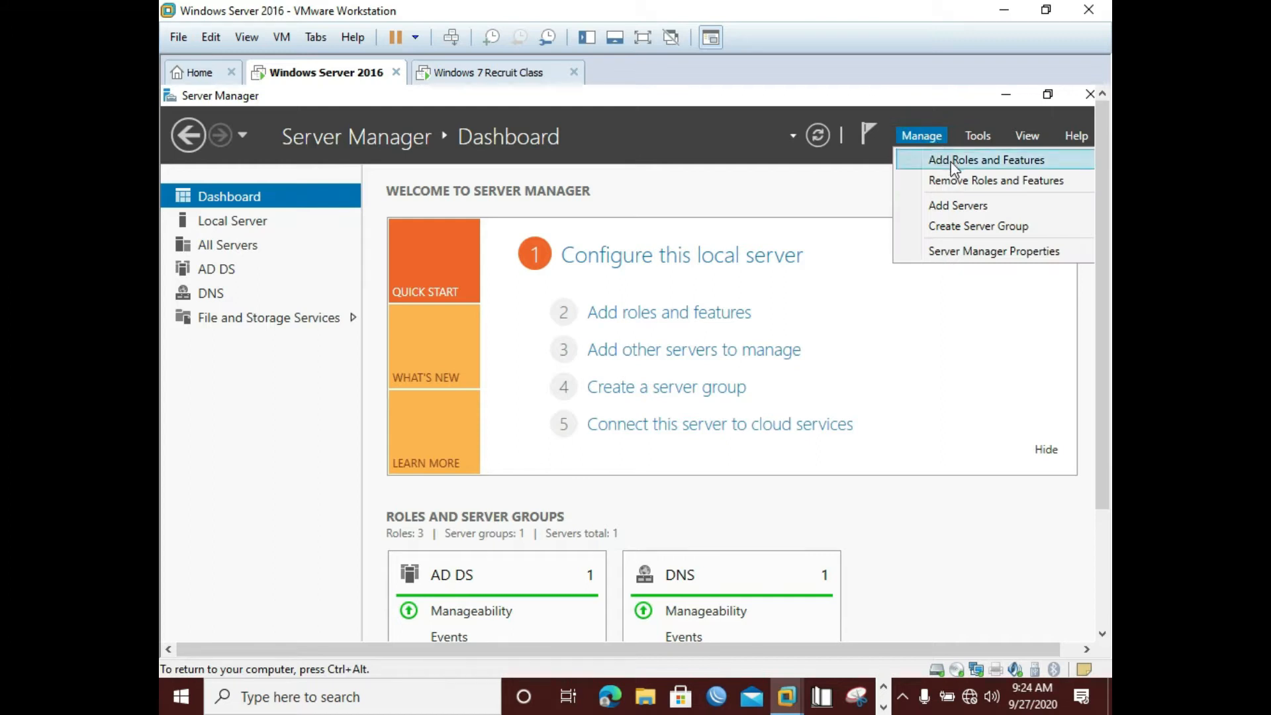
pyautogui.click(941, 161)
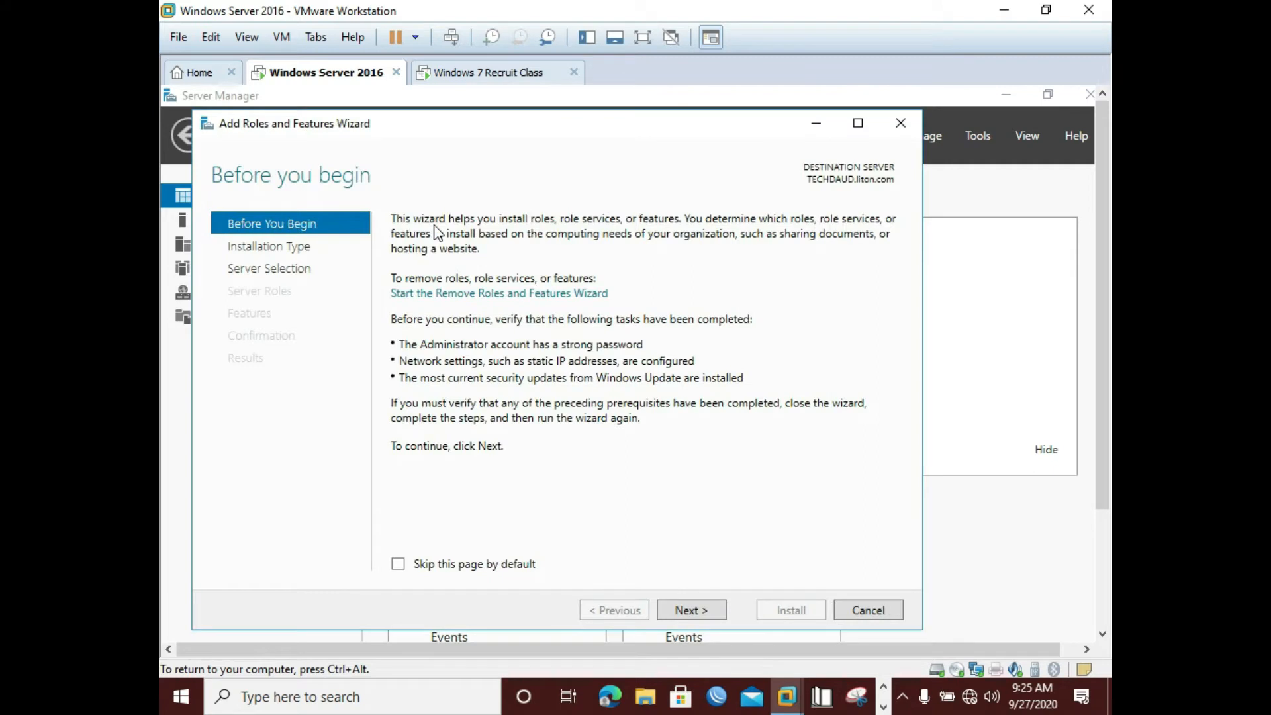
pyautogui.click(739, 121)
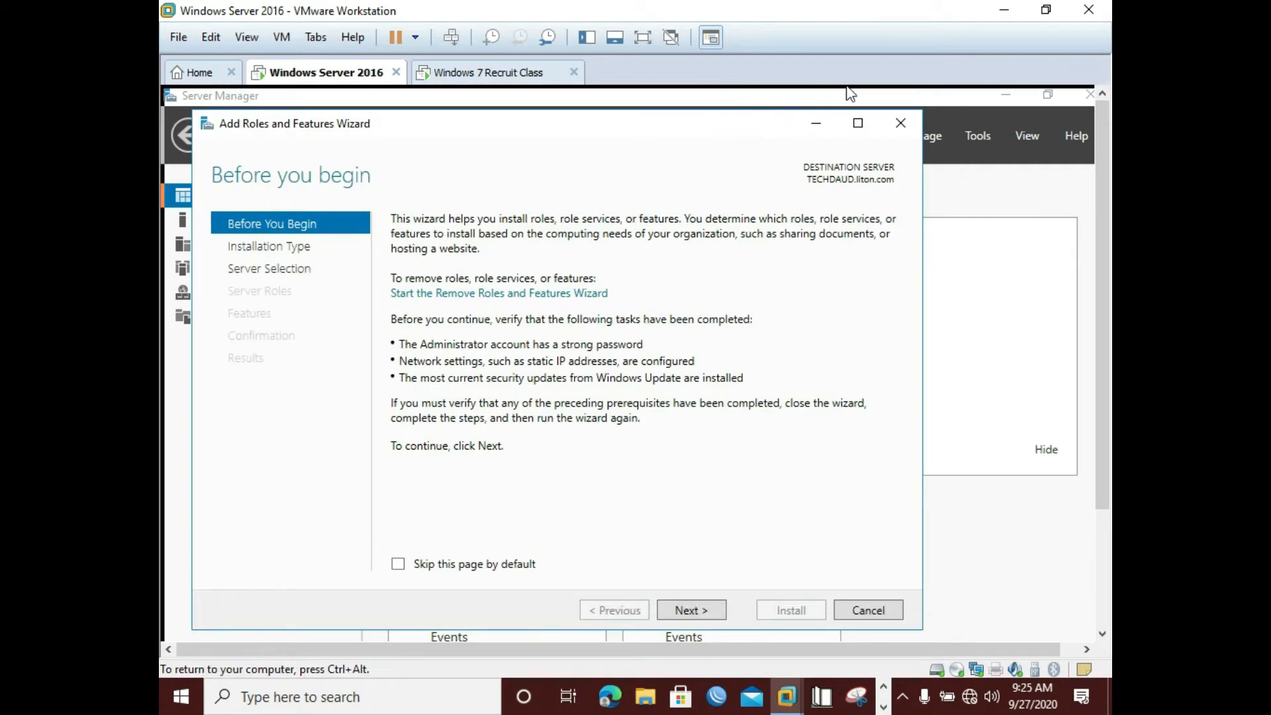
pyautogui.moveTo(846, 87); pyautogui.dragTo(851, 85)
pyautogui.moveTo(1100, 391); pyautogui.dragTo(1100, 500)
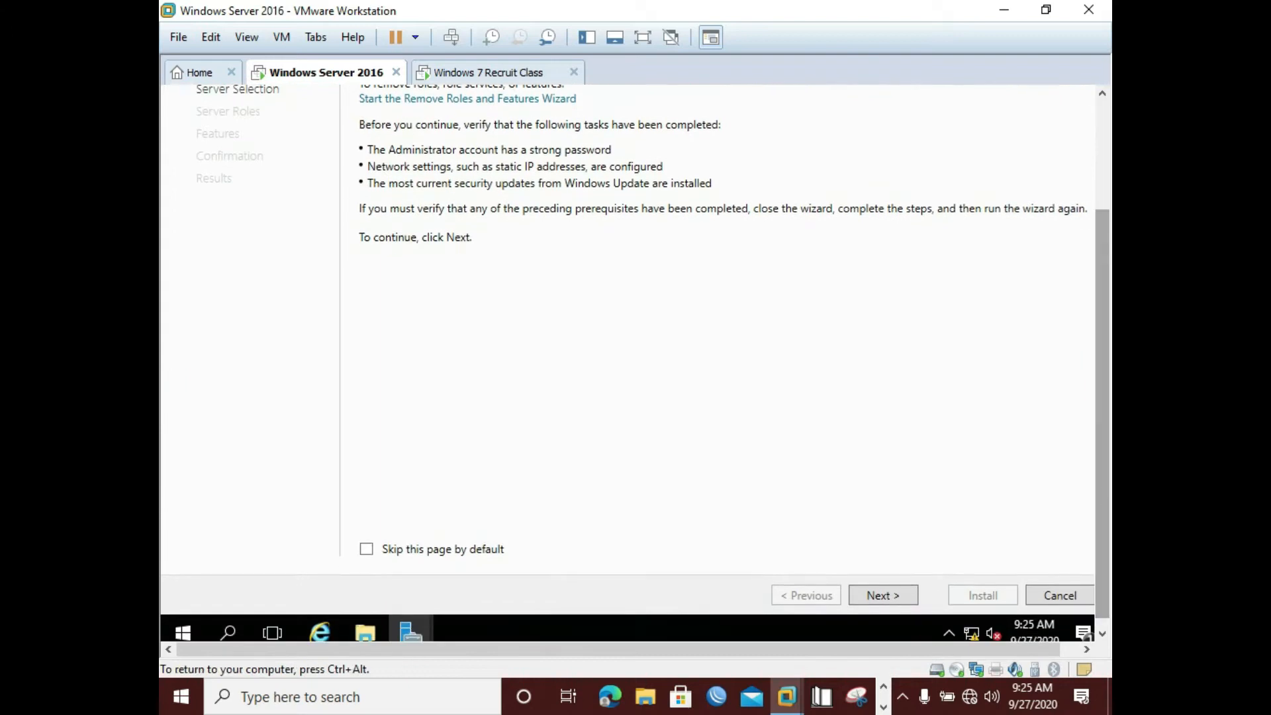
pyautogui.click(643, 37)
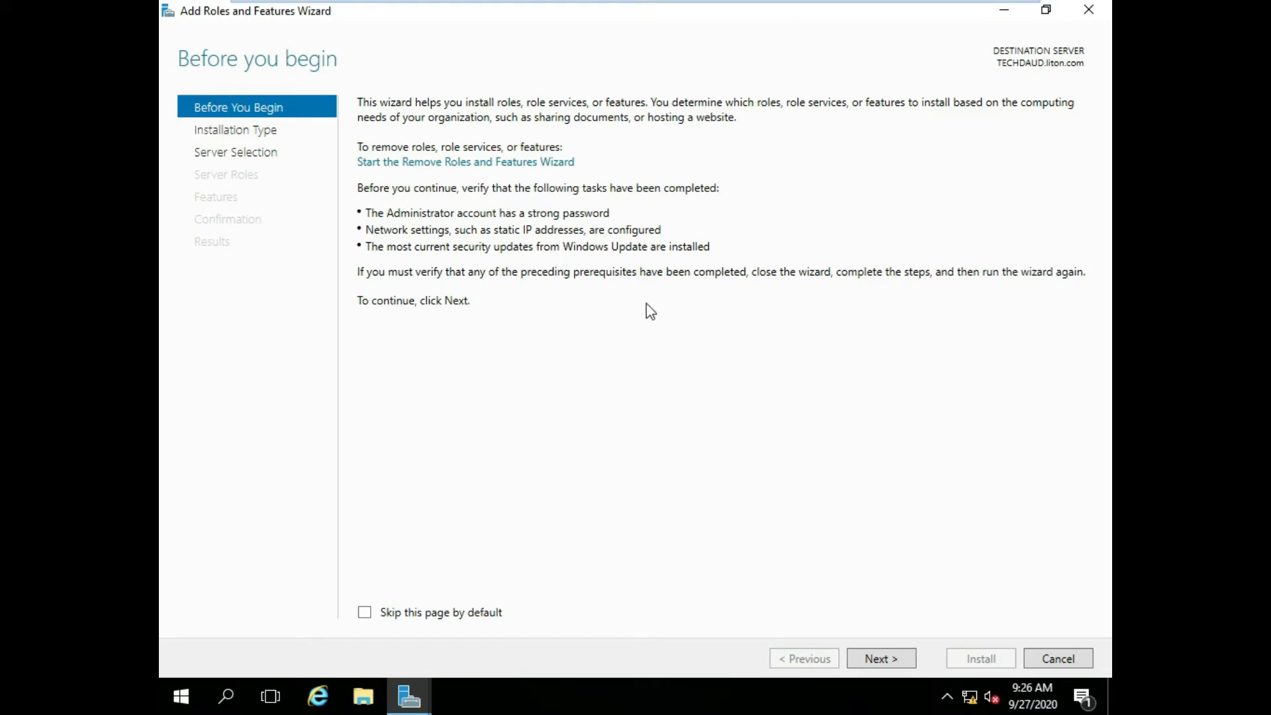
# - Accept role-based or feature-based installation and choose TECHDAUD.liton.com from the server pool as the destination server
pyautogui.click(879, 658)
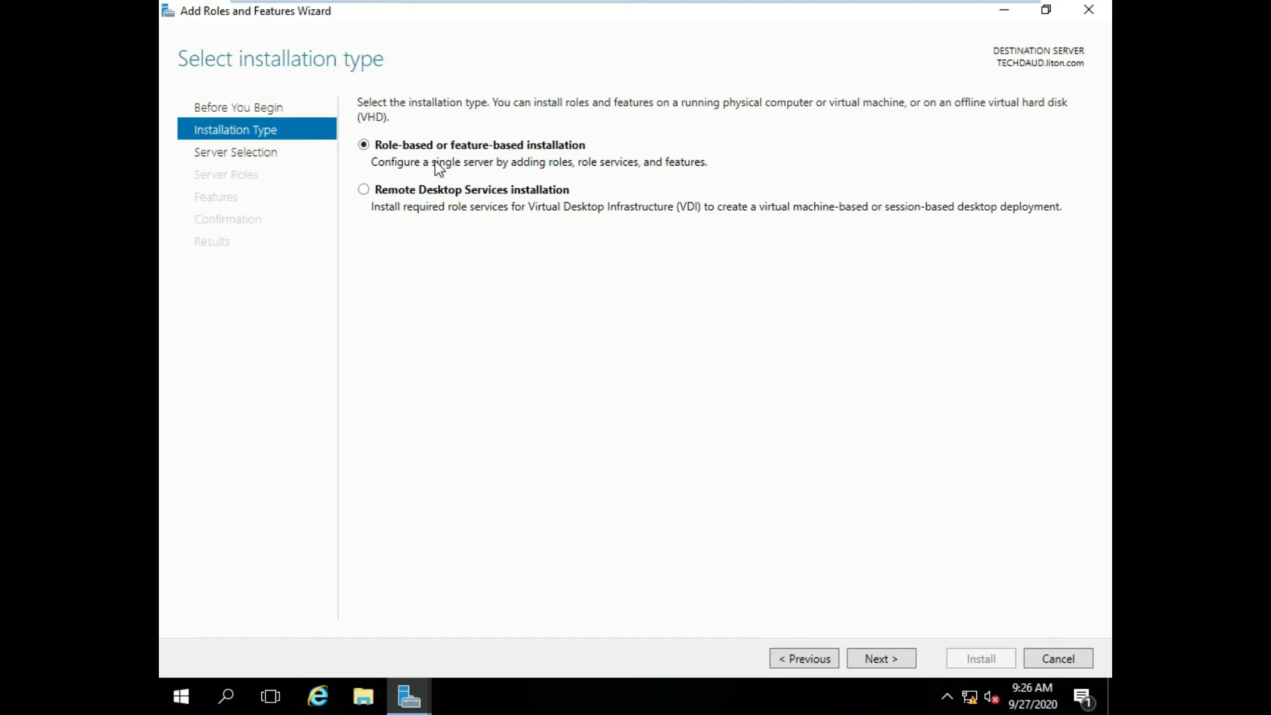
pyautogui.click(879, 658)
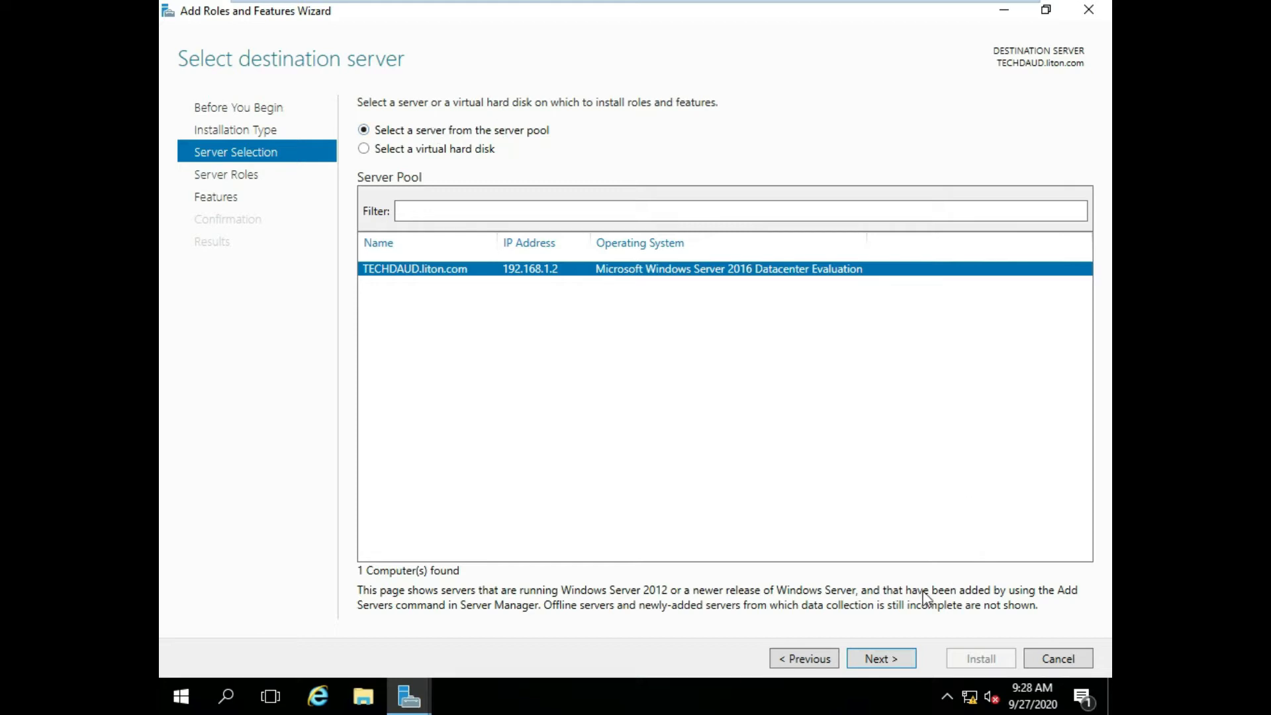
pyautogui.click(872, 657)
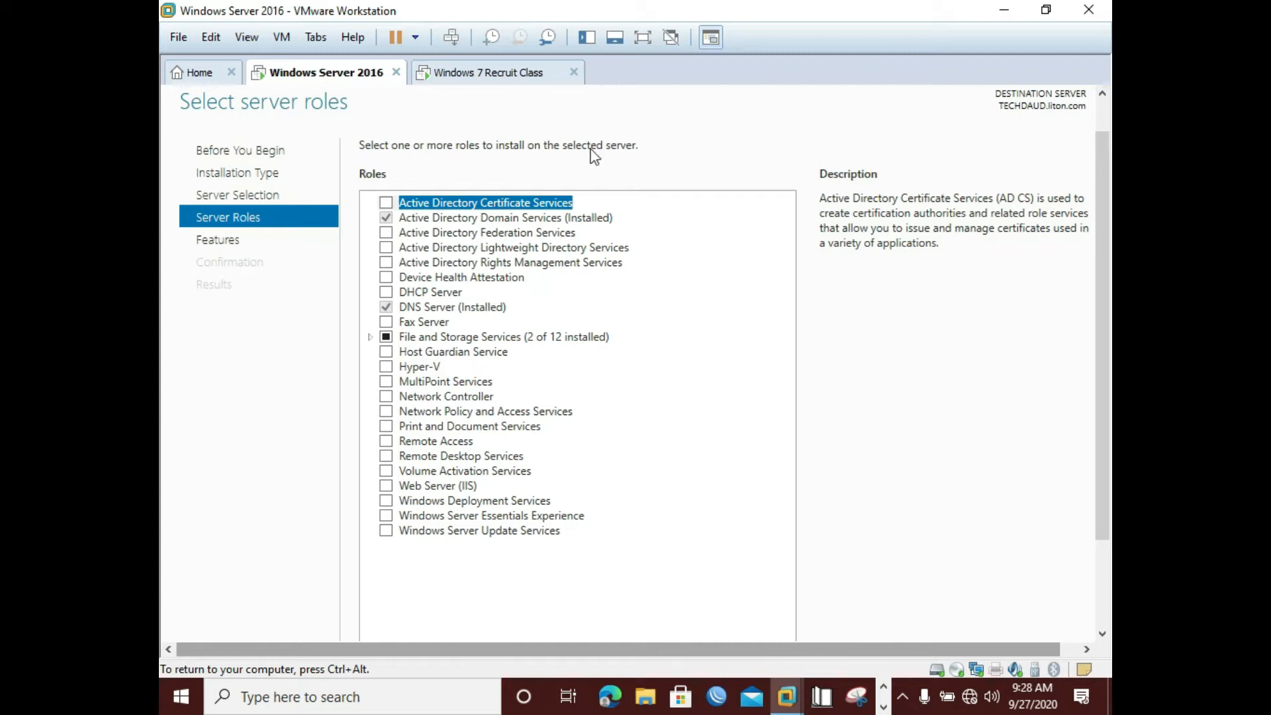
# - Select the DHCP Server role together with its required management tools and continue to the feature selection
pyautogui.click(385, 292)
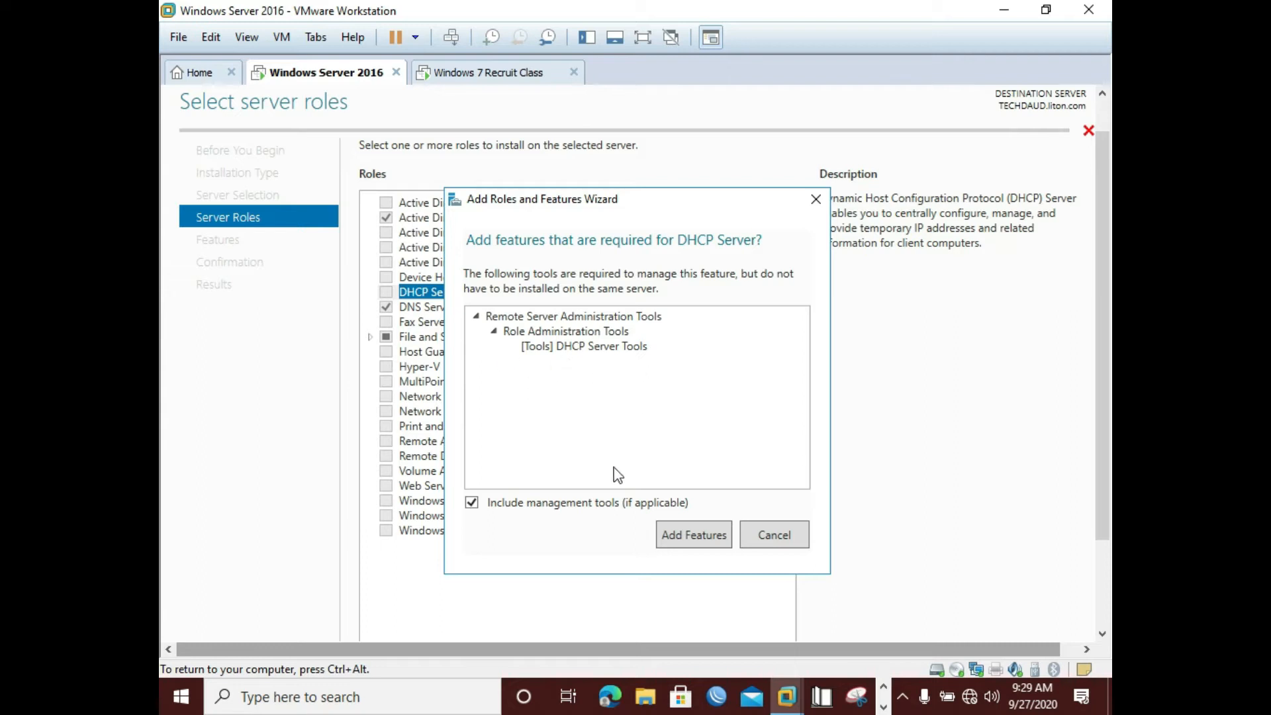
pyautogui.click(657, 526)
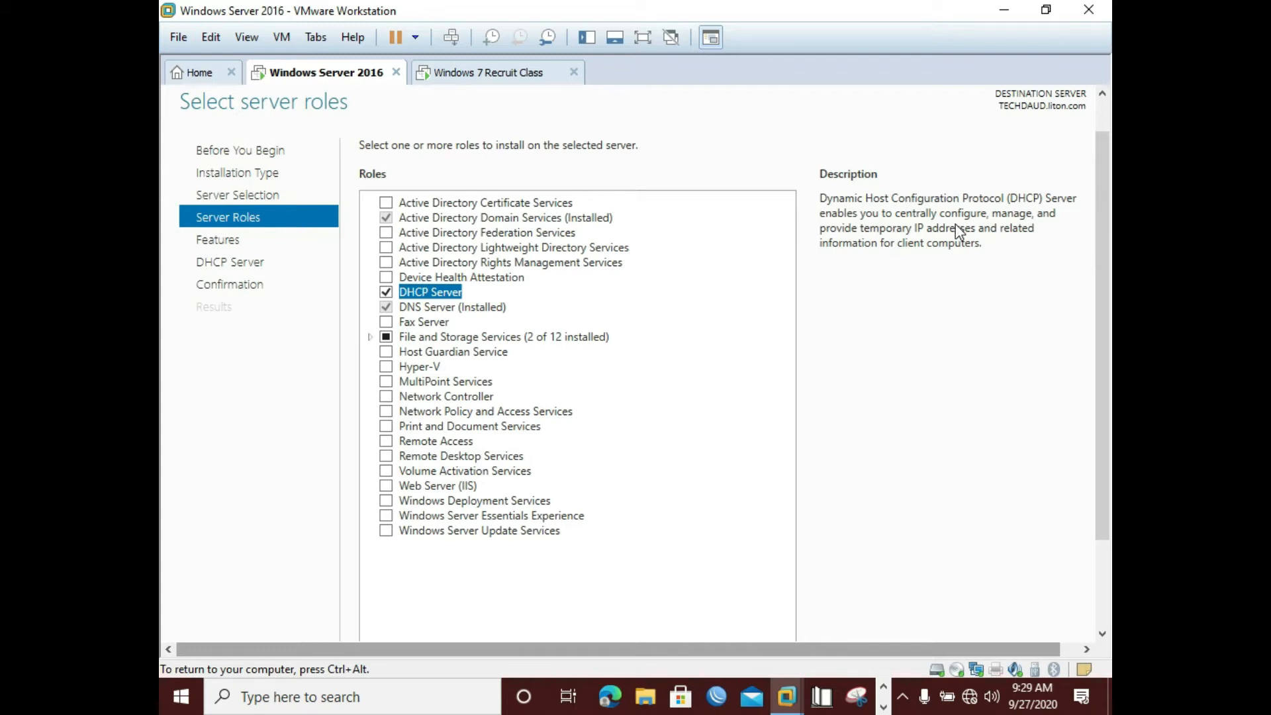
pyautogui.scroll(-2, 1095, 423)
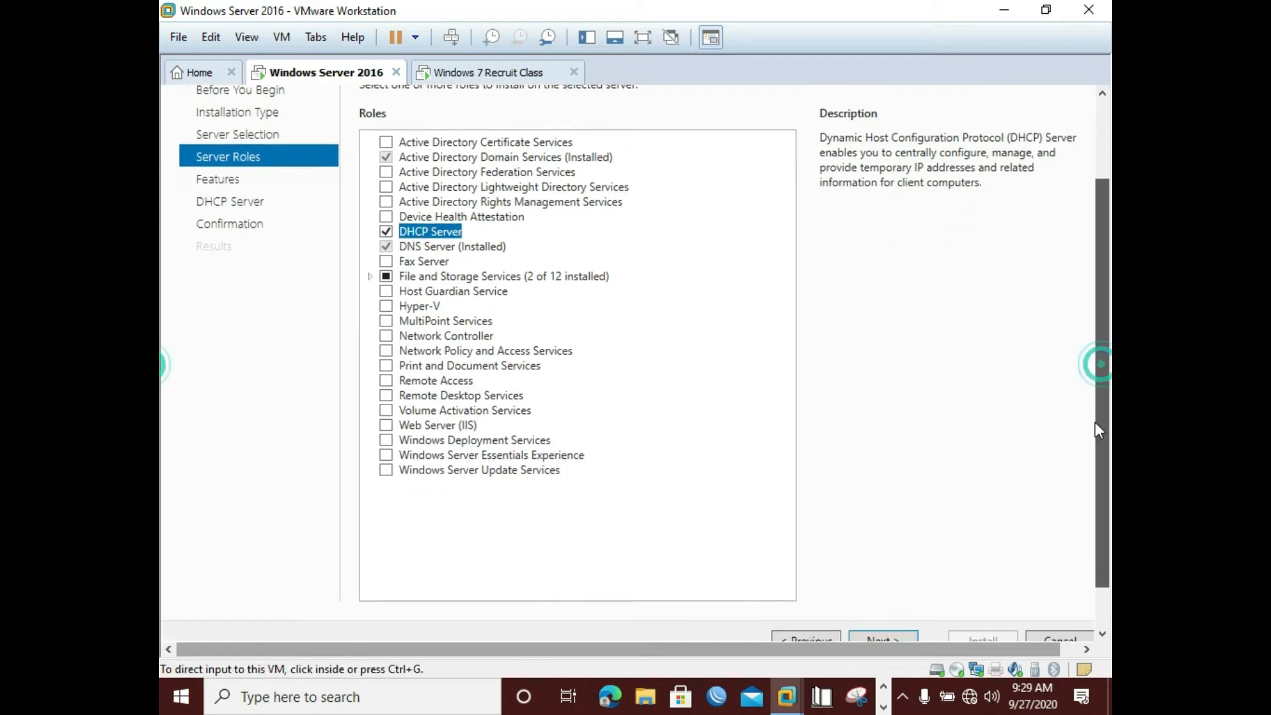
pyautogui.click(867, 588)
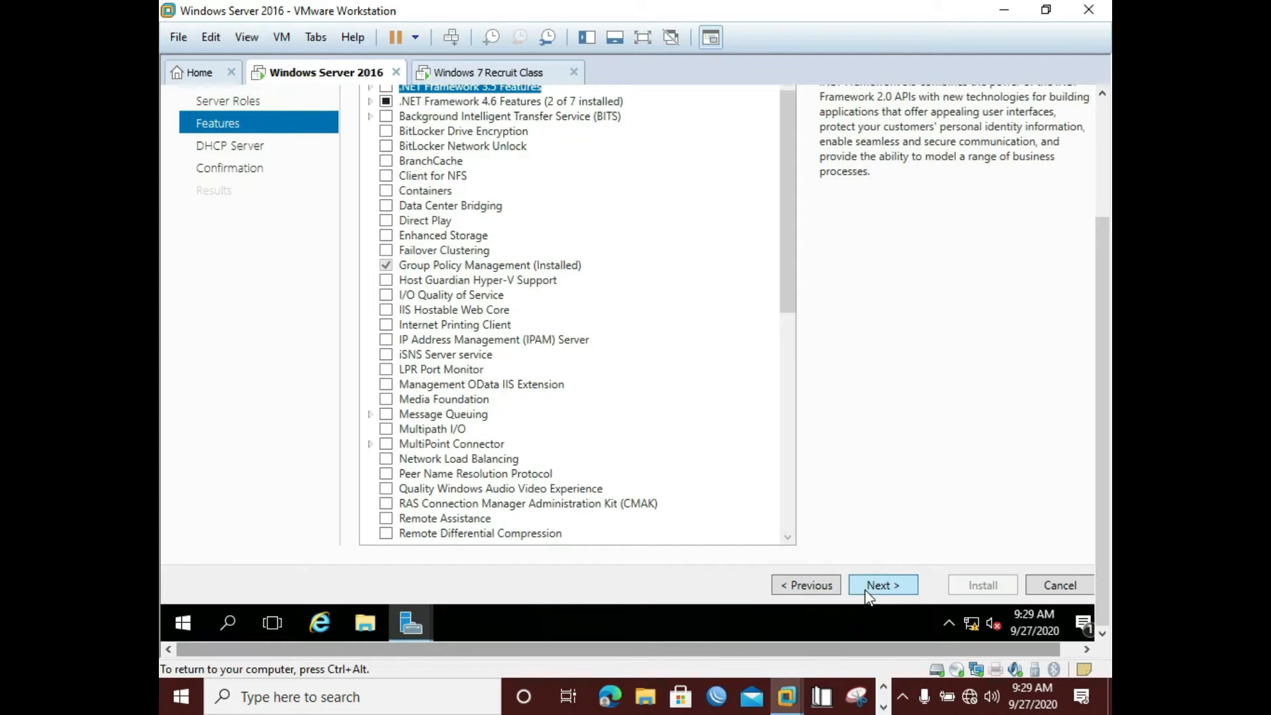
# - Look through the available features and continue past the DHCP Server notes to the confirmation without selecting extra features
pyautogui.click(790, 228)
pyautogui.moveTo(807, 339); pyautogui.dragTo(802, 119)
pyautogui.moveTo(1103, 289); pyautogui.dragTo(1085, 175)
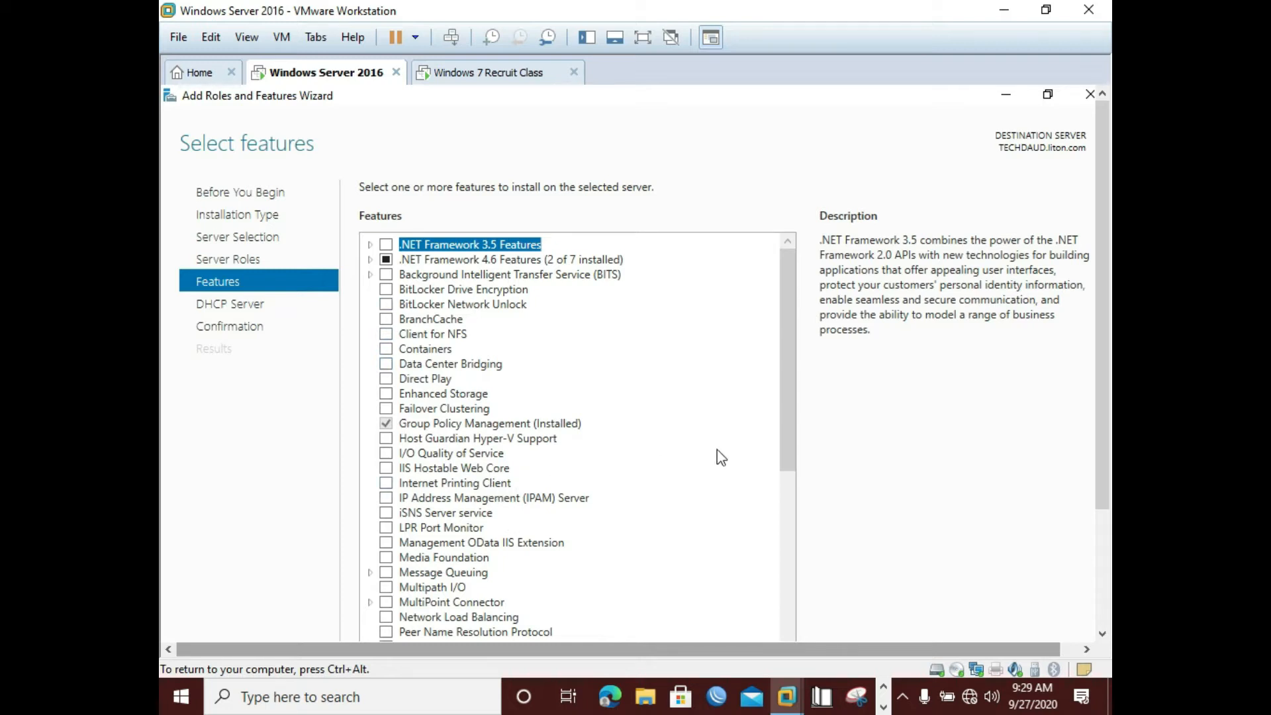
pyautogui.moveTo(785, 426); pyautogui.dragTo(785, 642)
pyautogui.hotkey('ctrl', 'alt')
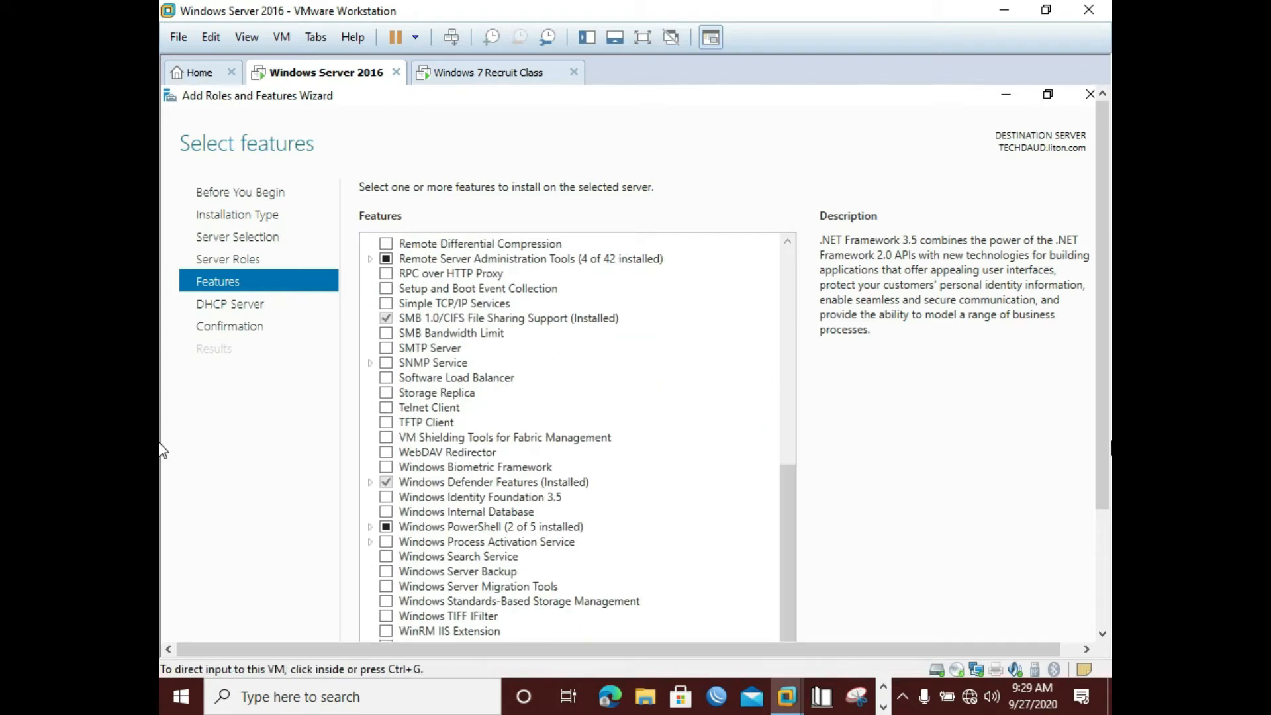
pyautogui.moveTo(1100, 472); pyautogui.dragTo(1098, 572)
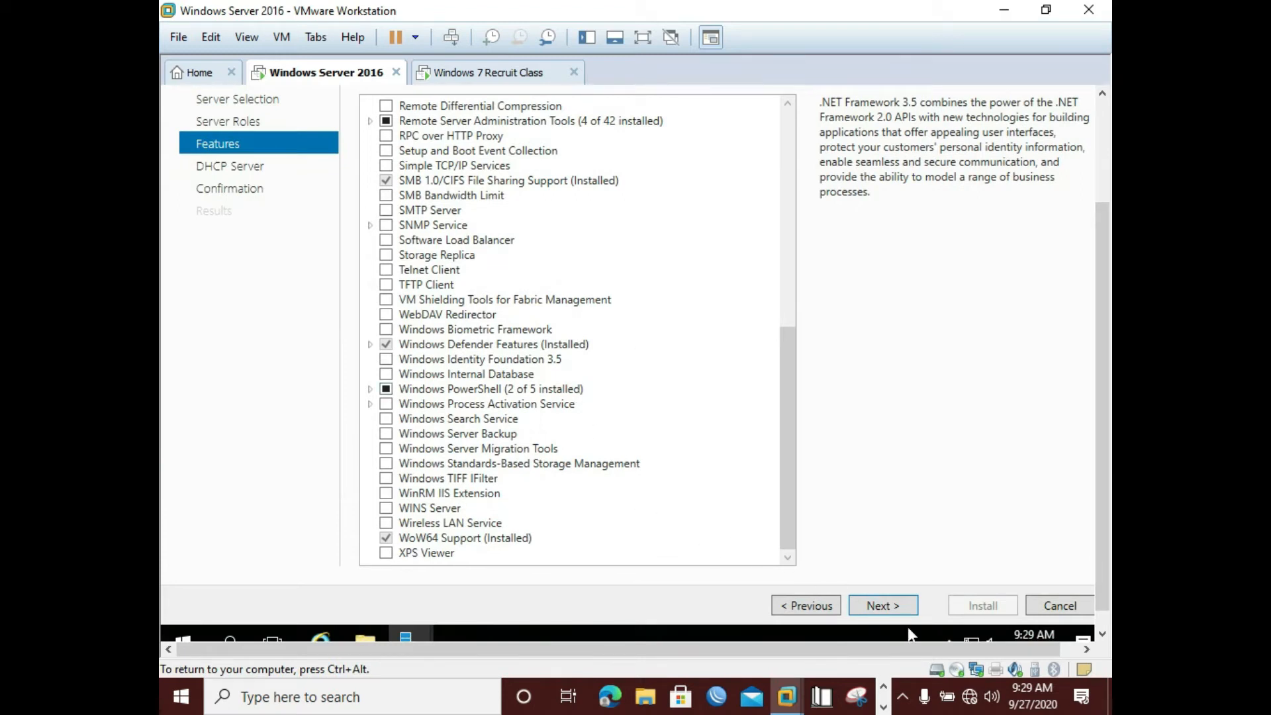
pyautogui.click(887, 605)
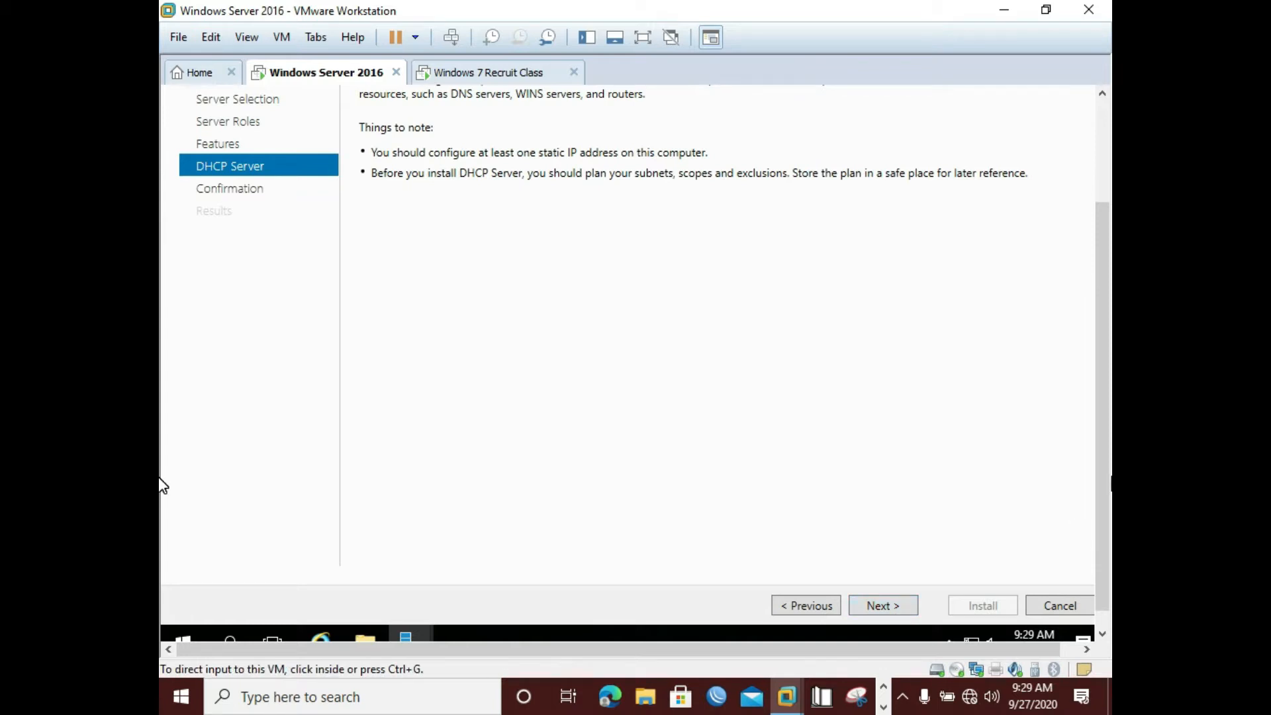
pyautogui.scroll(5, 1095, 355)
pyautogui.moveTo(1091, 427); pyautogui.dragTo(1097, 492)
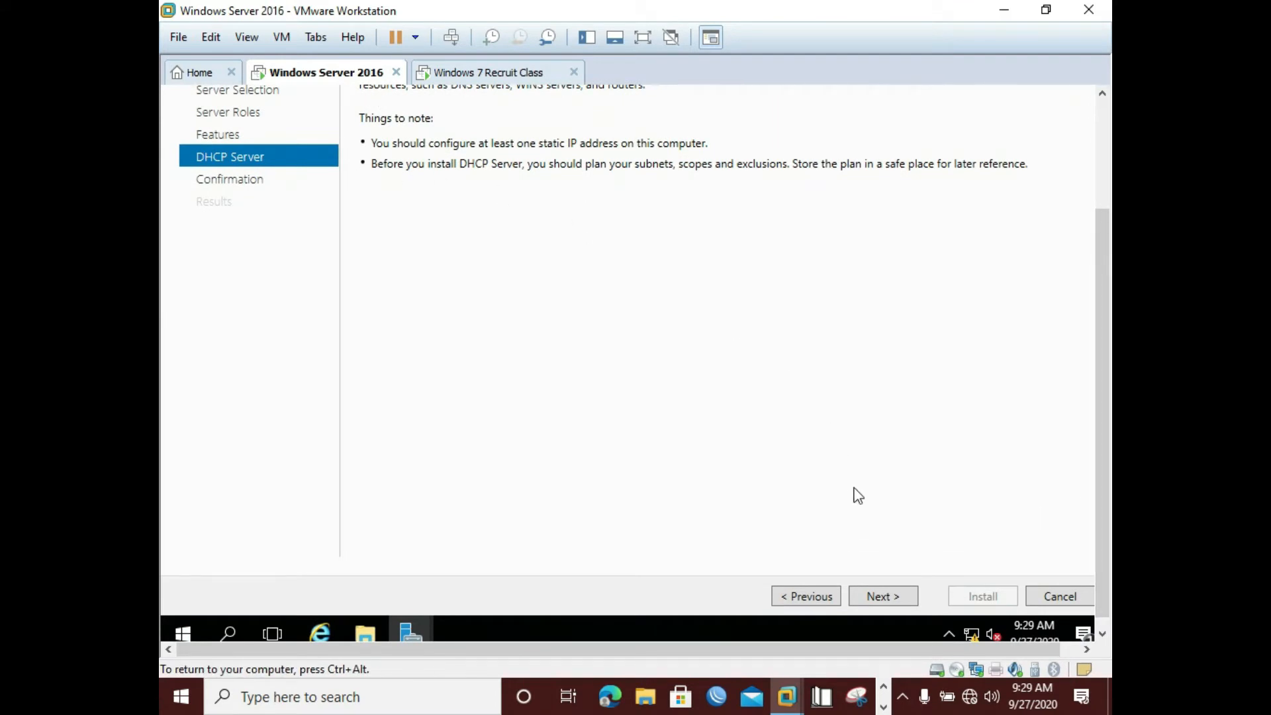
pyautogui.click(880, 596)
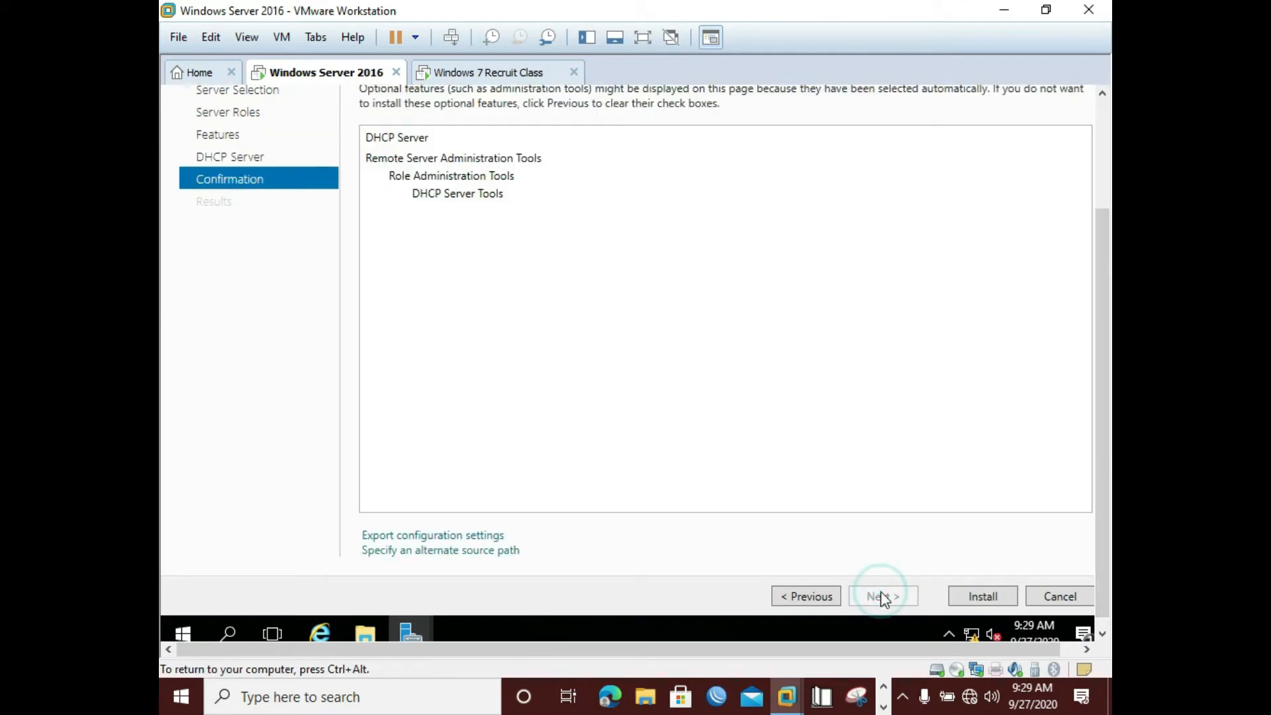
# - Allow the destination server to restart automatically if required and install the DHCP Server role
pyautogui.moveTo(1102, 444); pyautogui.dragTo(1106, 374)
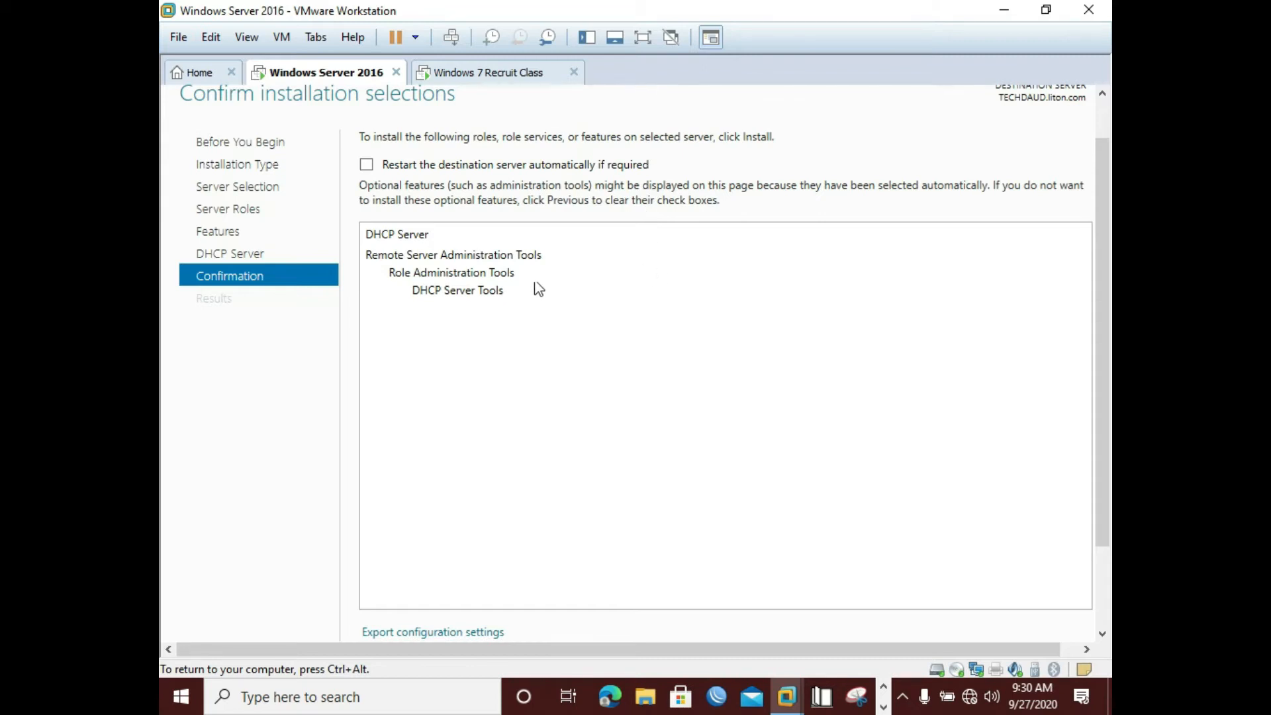
pyautogui.click(368, 165)
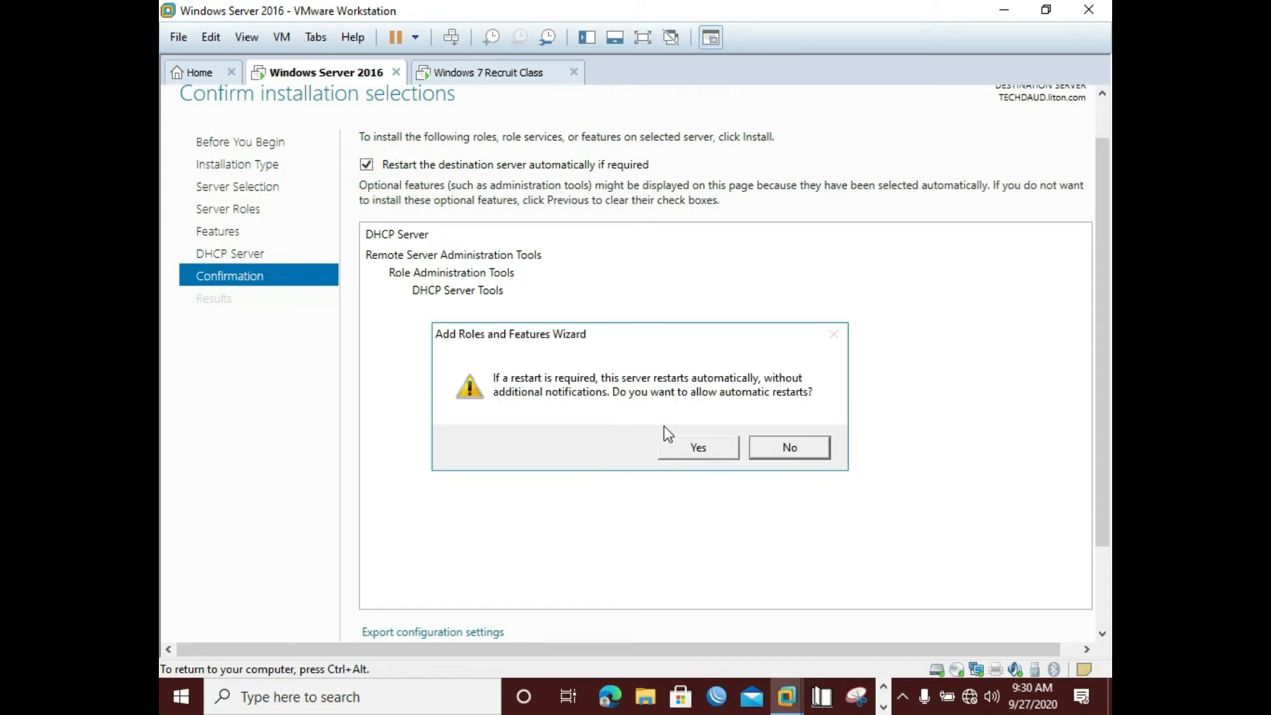
pyautogui.click(685, 450)
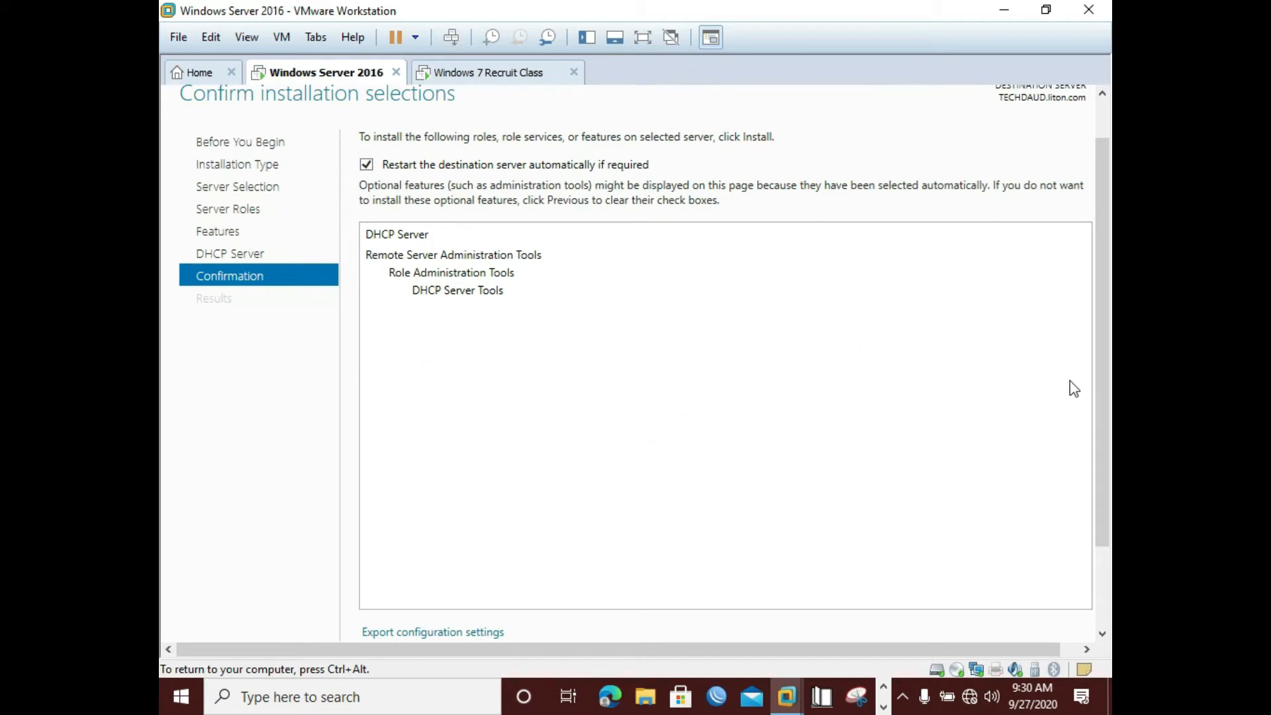
pyautogui.scroll(-3, 1100, 413)
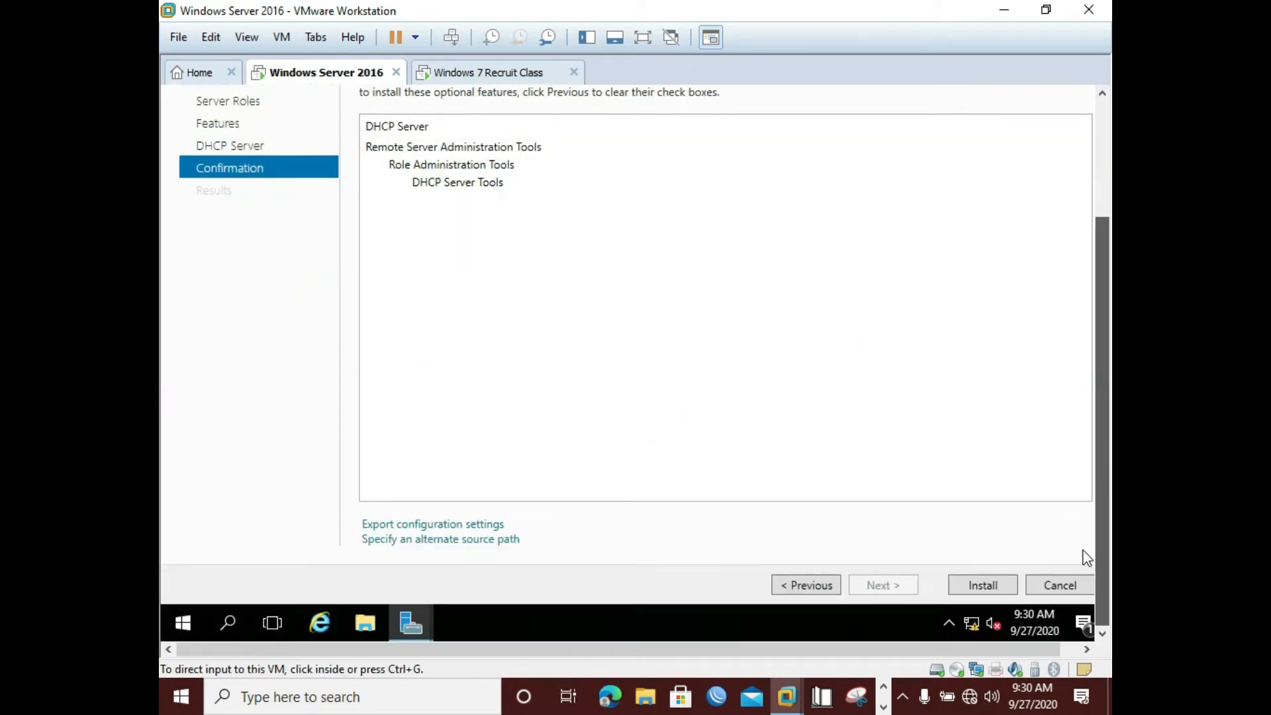
pyautogui.click(1000, 586)
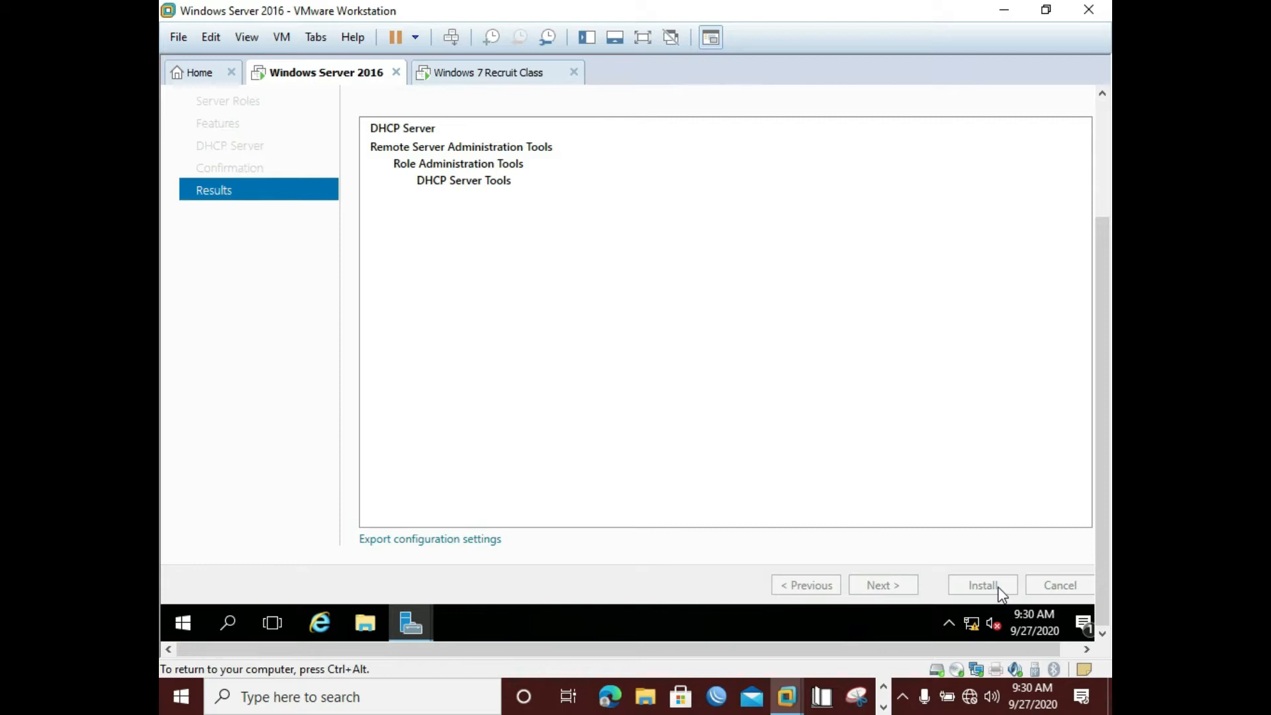
# - Check the DHCP Server installation progress and close the wizard once the installation finishes
pyautogui.moveTo(1099, 440); pyautogui.dragTo(1104, 321)
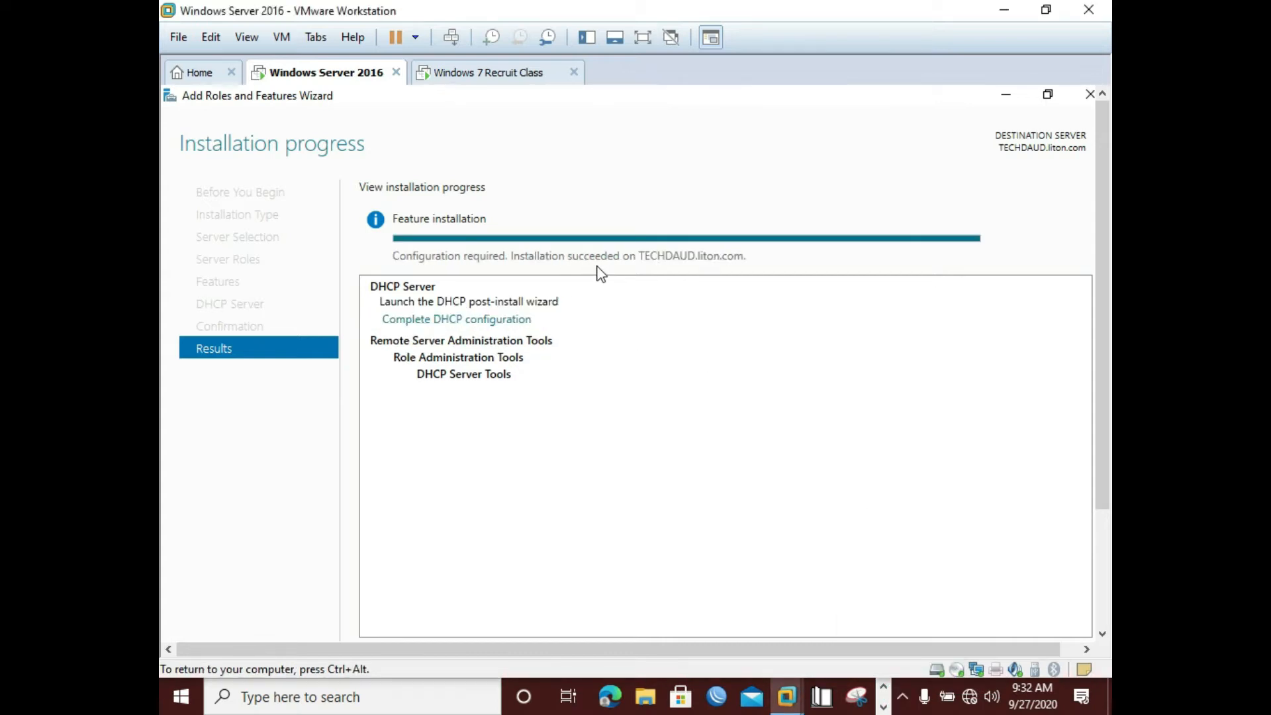
pyautogui.moveTo(1106, 405); pyautogui.dragTo(1108, 502)
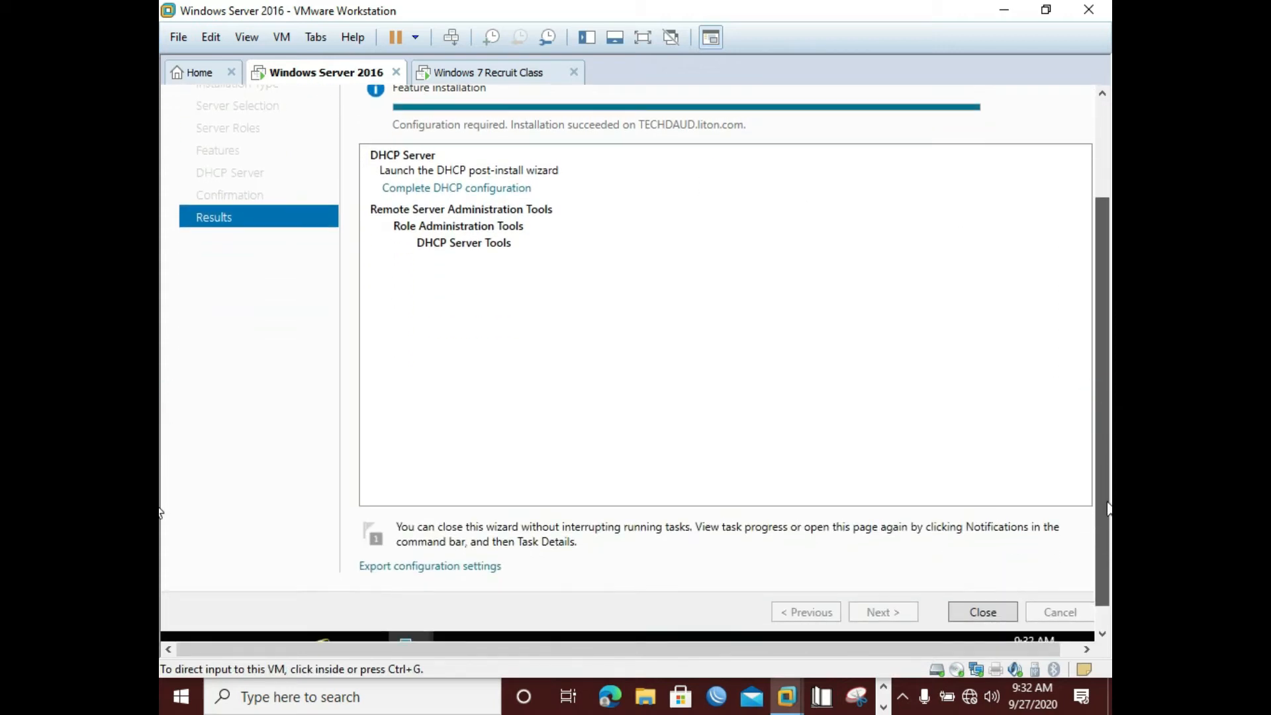
pyautogui.click(980, 612)
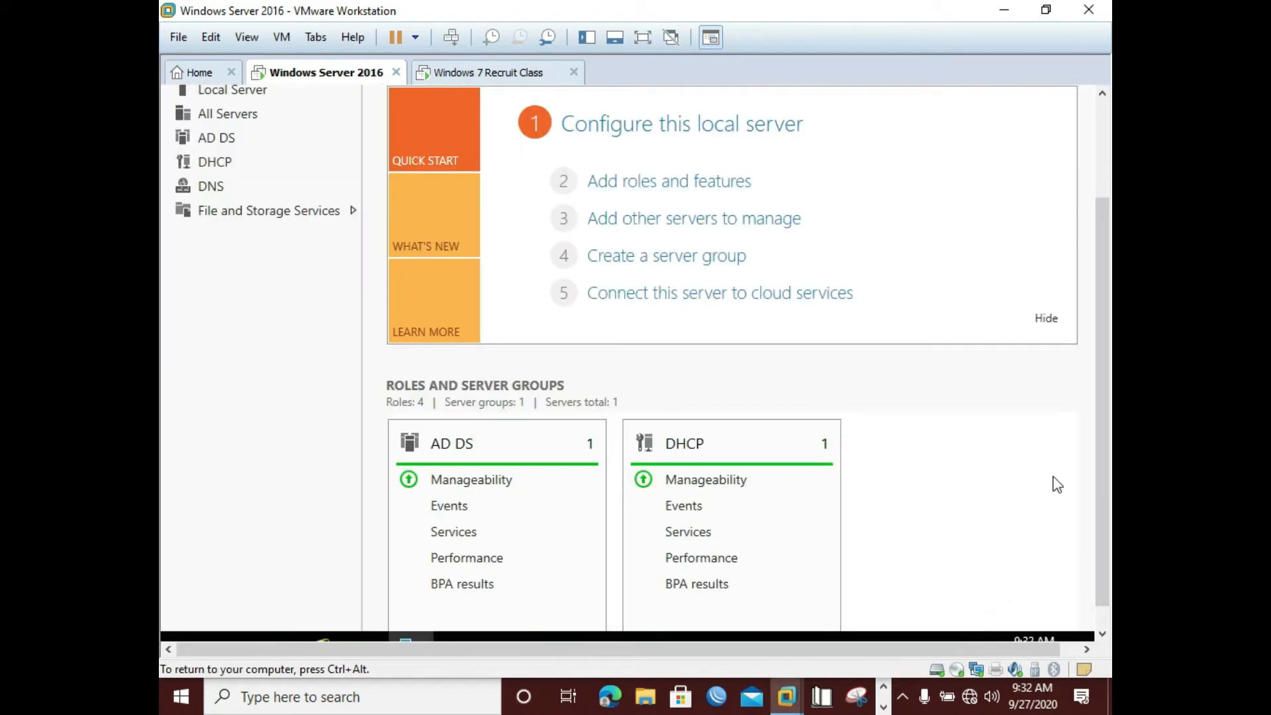
# - Review the feature installation results through the dashboard notifications and close them again
pyautogui.moveTo(1109, 519); pyautogui.dragTo(1108, 424)
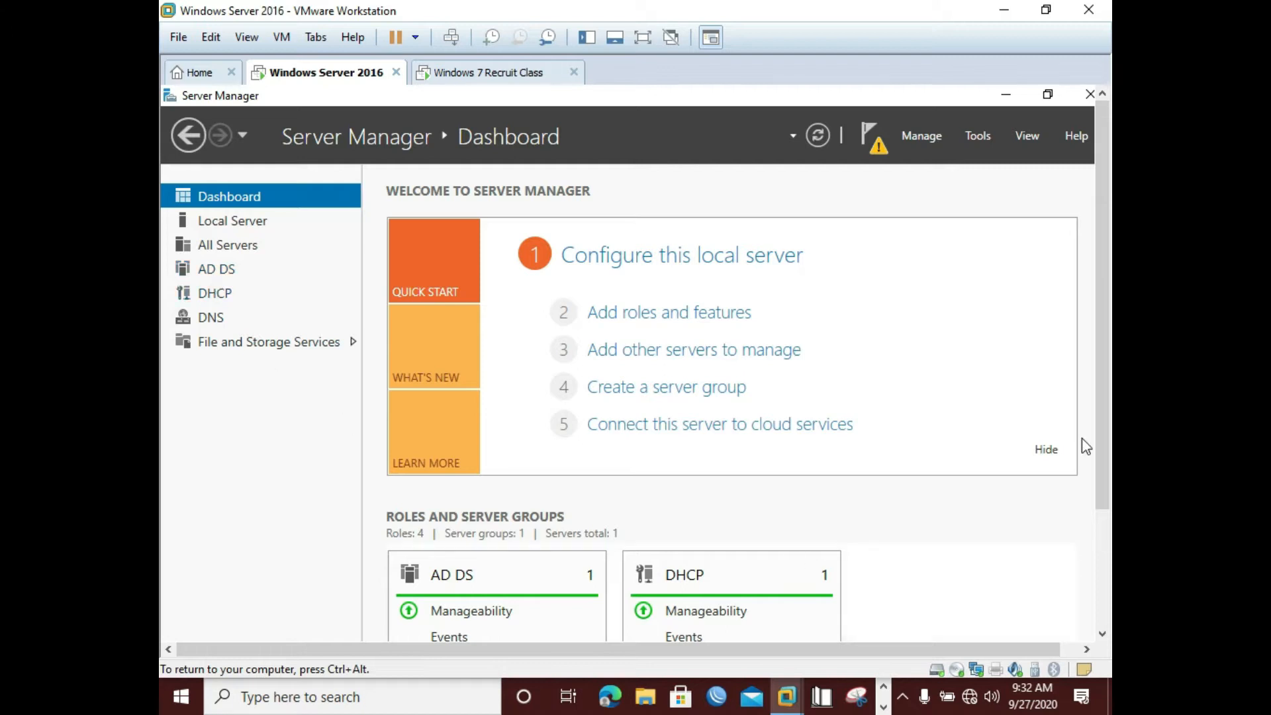
pyautogui.moveTo(1099, 442)
pyautogui.mouseDown()
pyautogui.moveTo(1098, 515)
pyautogui.moveTo(1098, 441)
pyautogui.mouseUp()
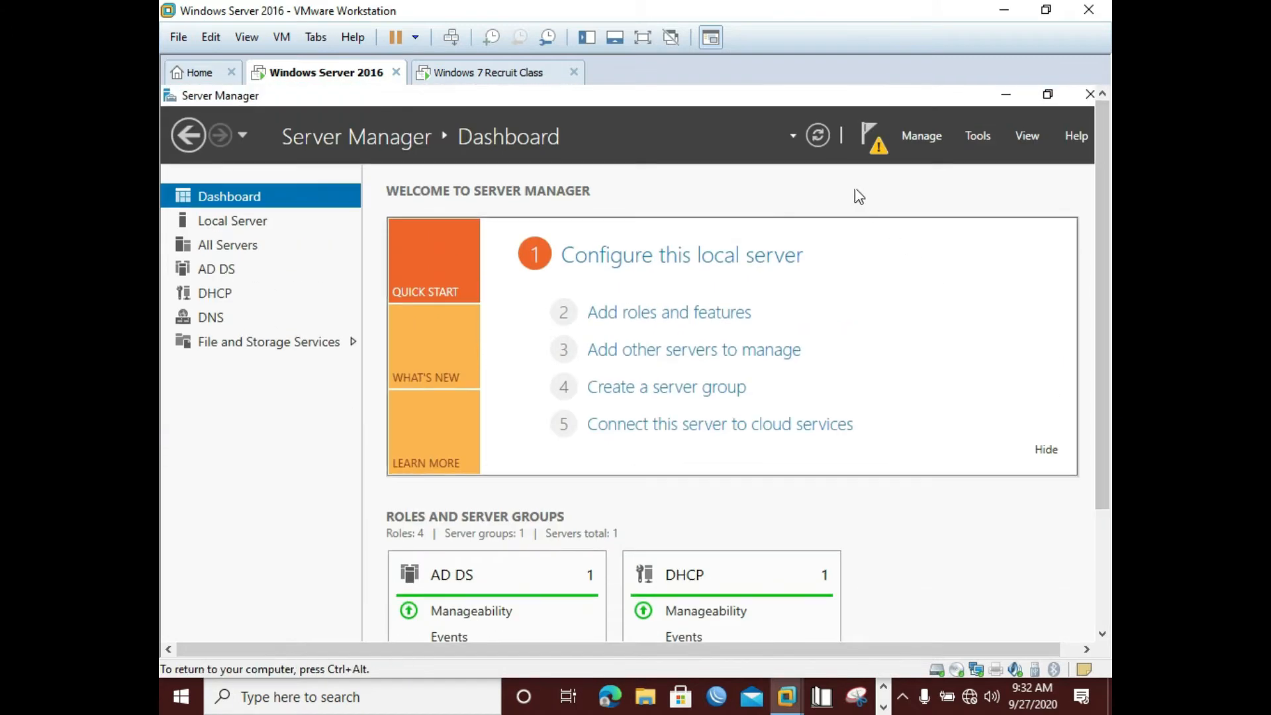
pyautogui.click(879, 146)
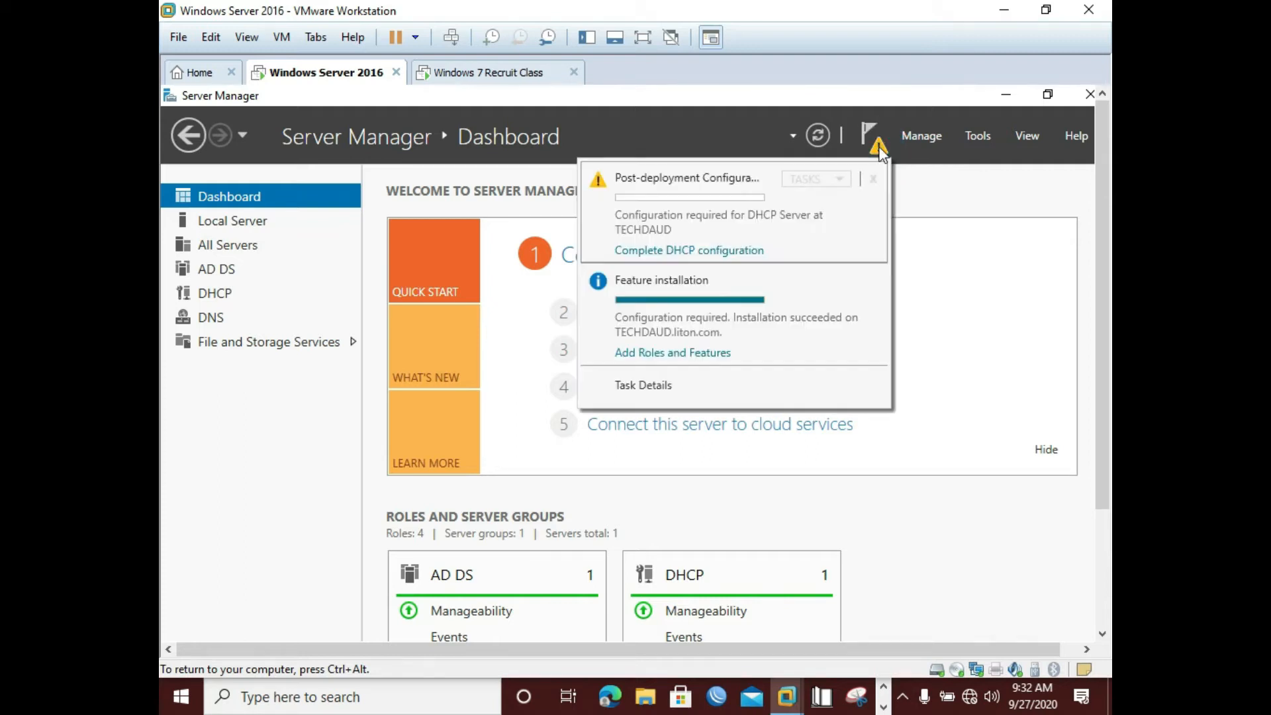
pyautogui.click(709, 355)
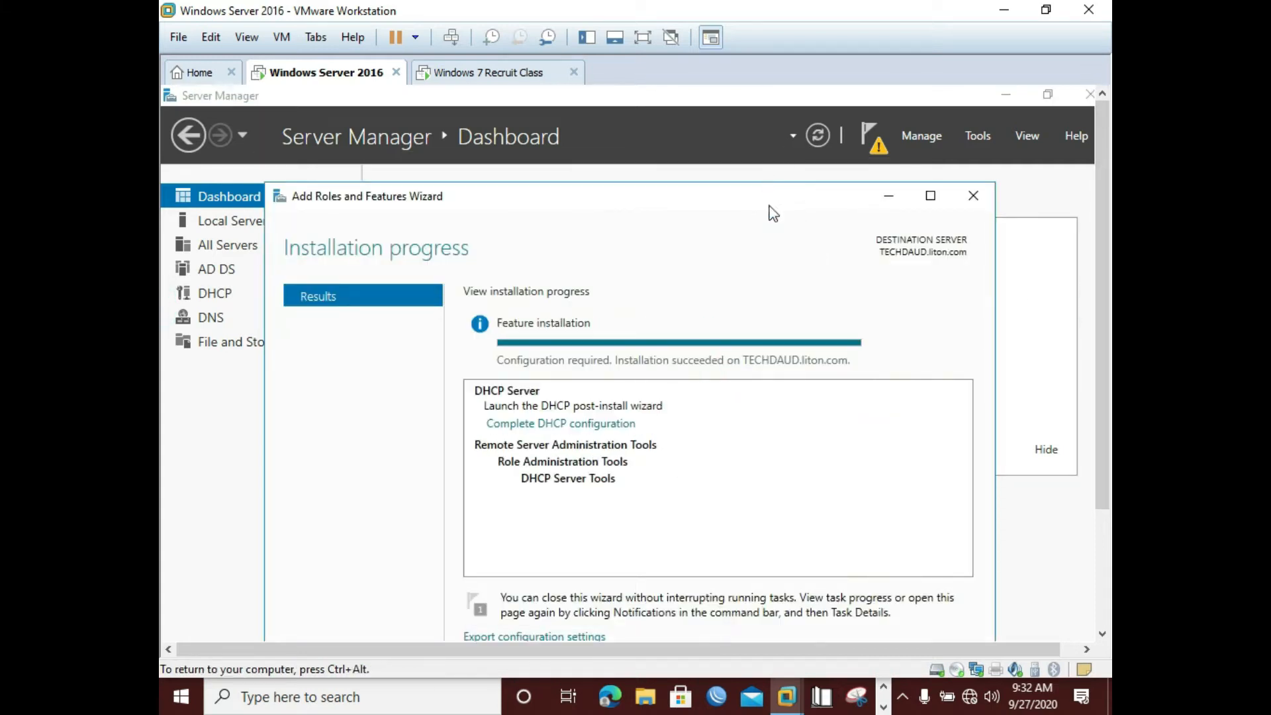
pyautogui.moveTo(1106, 371); pyautogui.dragTo(1108, 460)
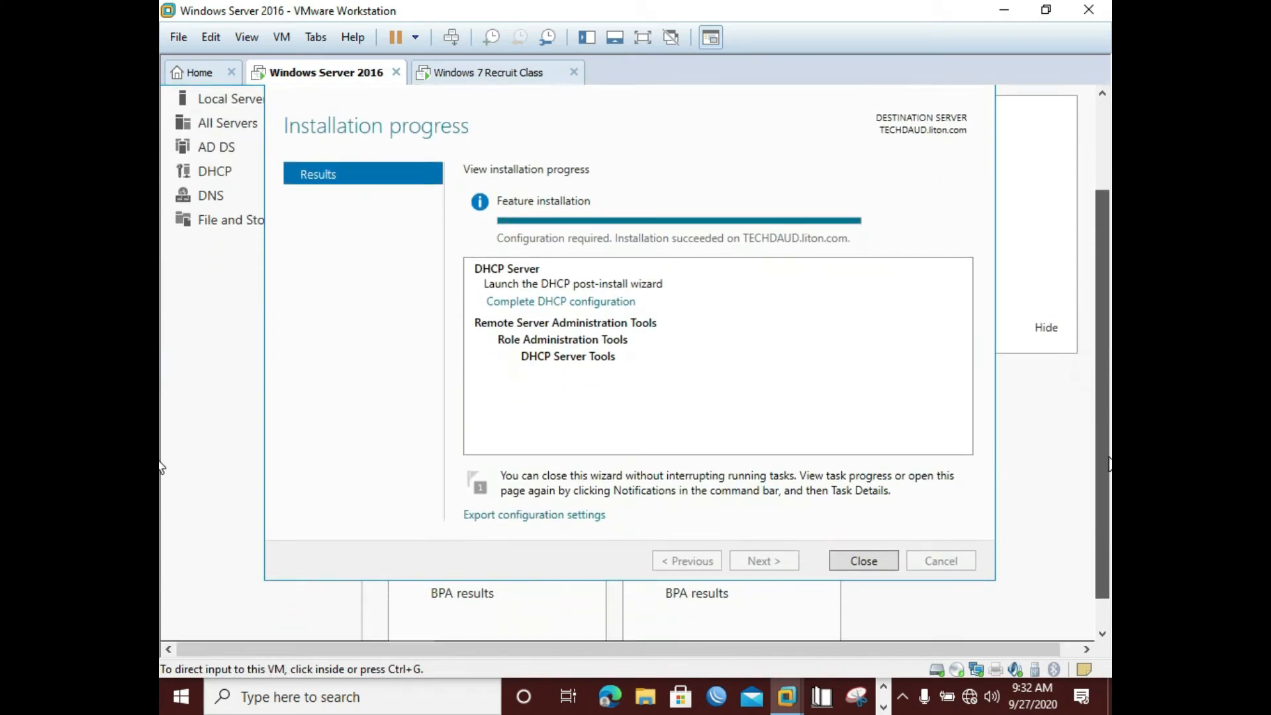
pyautogui.click(854, 561)
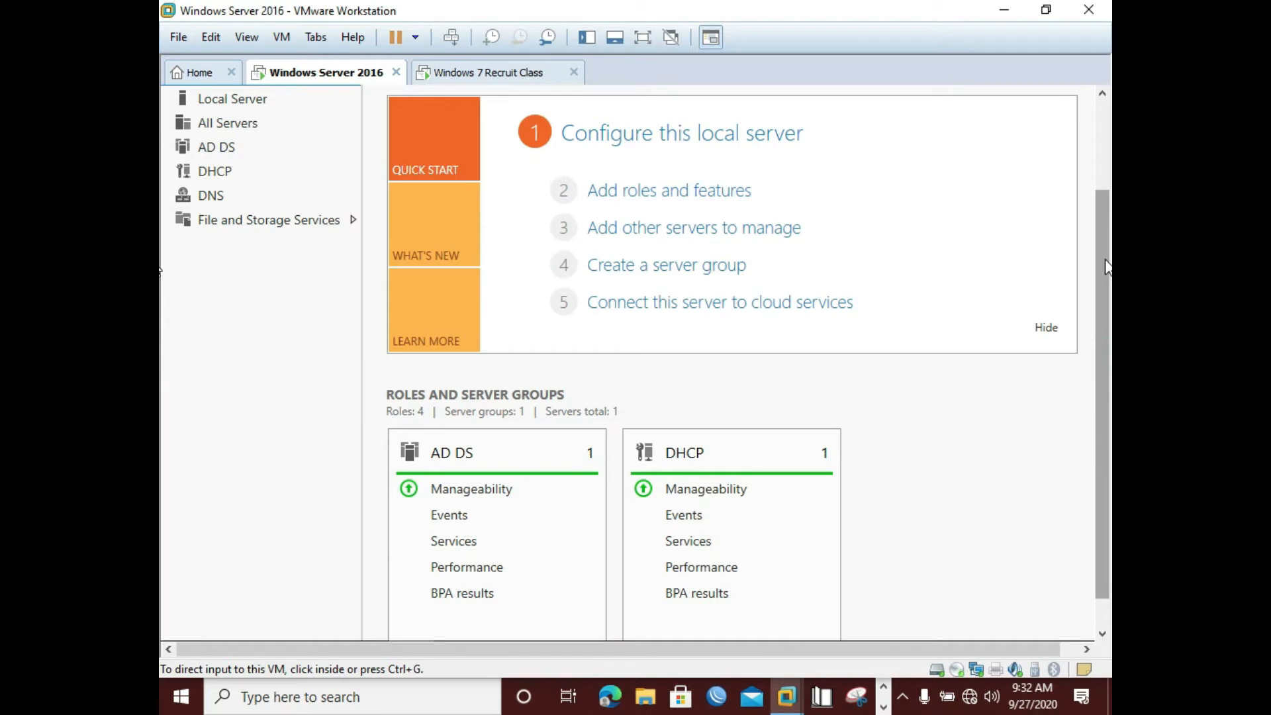
# - Complete the DHCP post-deployment configuration, authorizing the server in AD DS with the preselected domain administrator credentials
pyautogui.moveTo(1099, 245); pyautogui.dragTo(1091, 153)
pyautogui.click(873, 137)
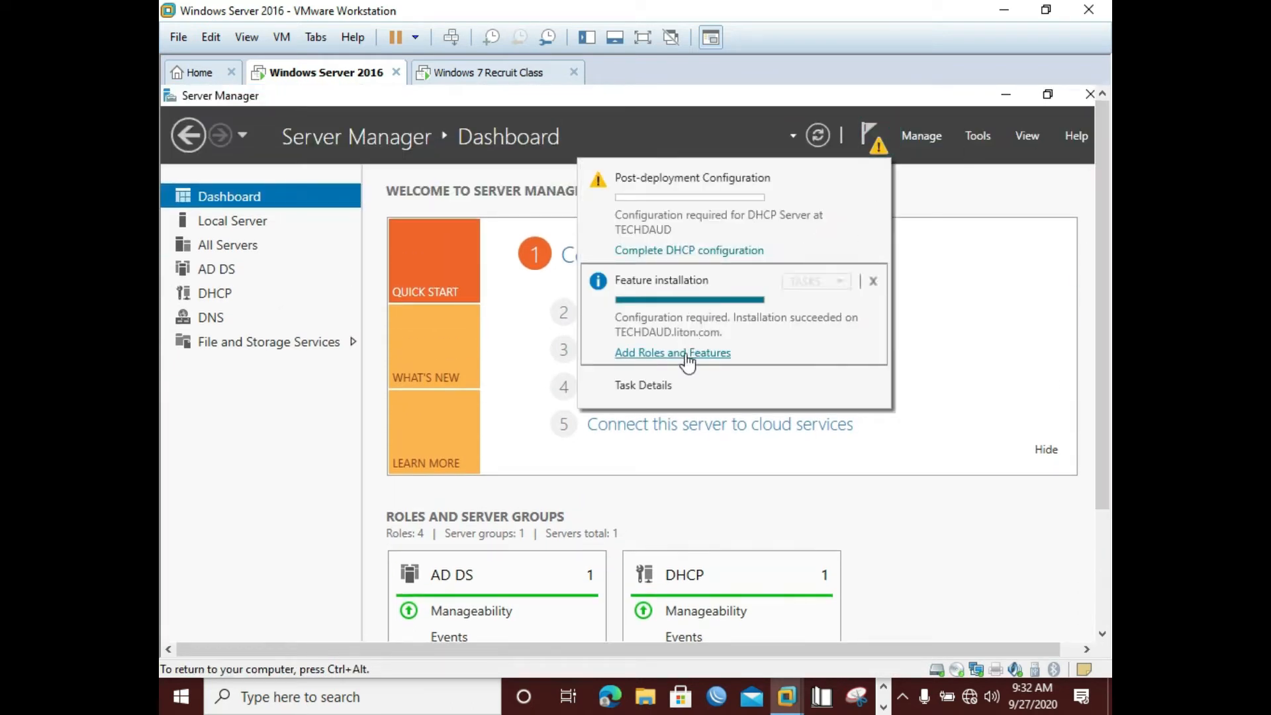
pyautogui.click(695, 253)
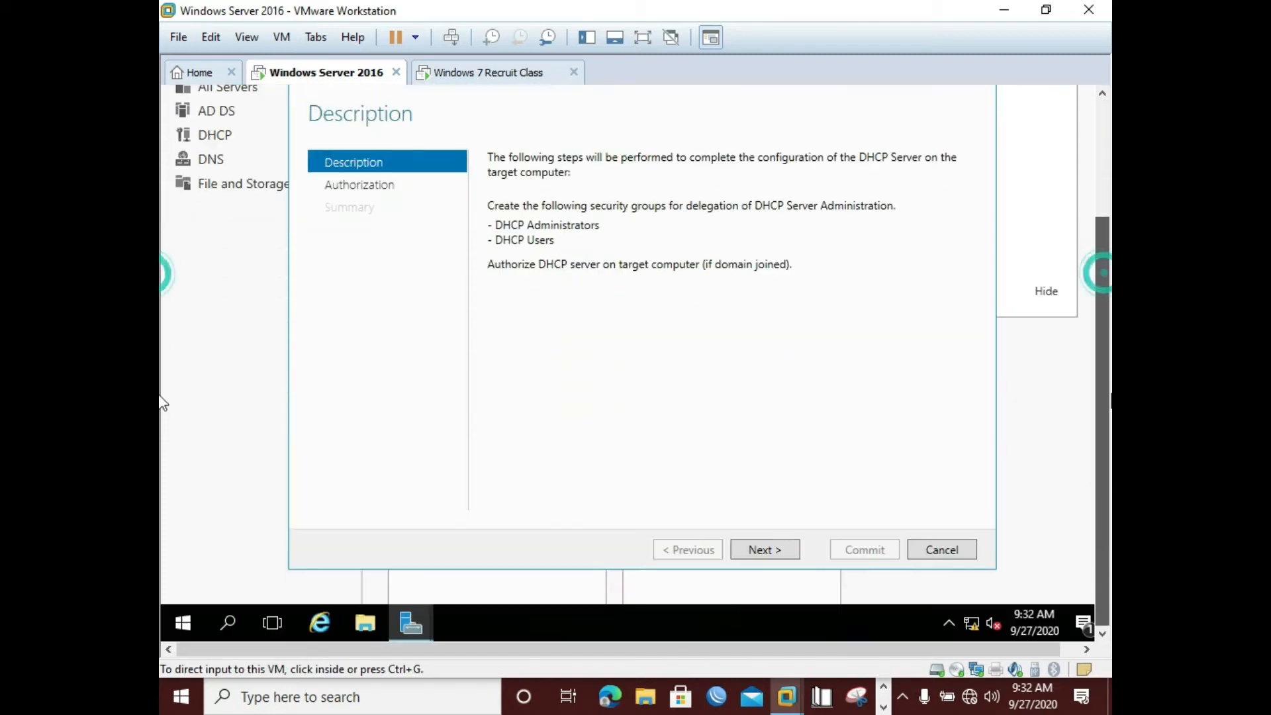
pyautogui.click(768, 550)
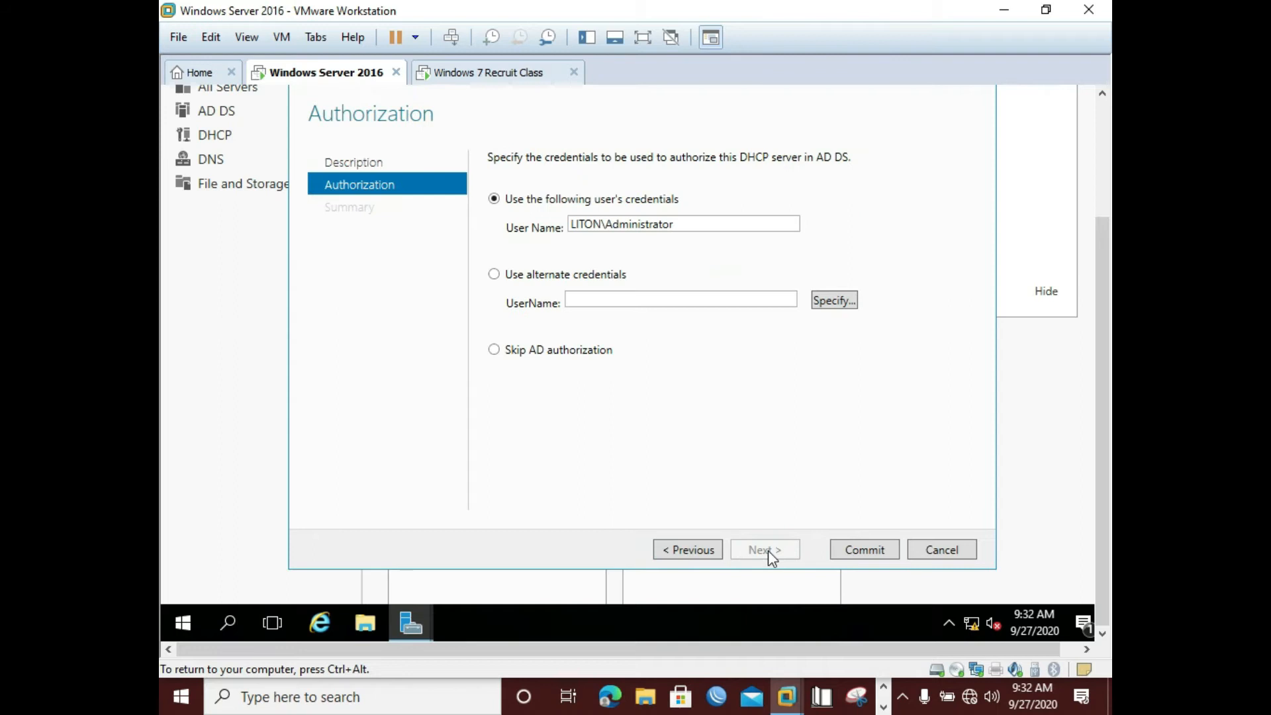
pyautogui.click(861, 544)
pyautogui.click(863, 550)
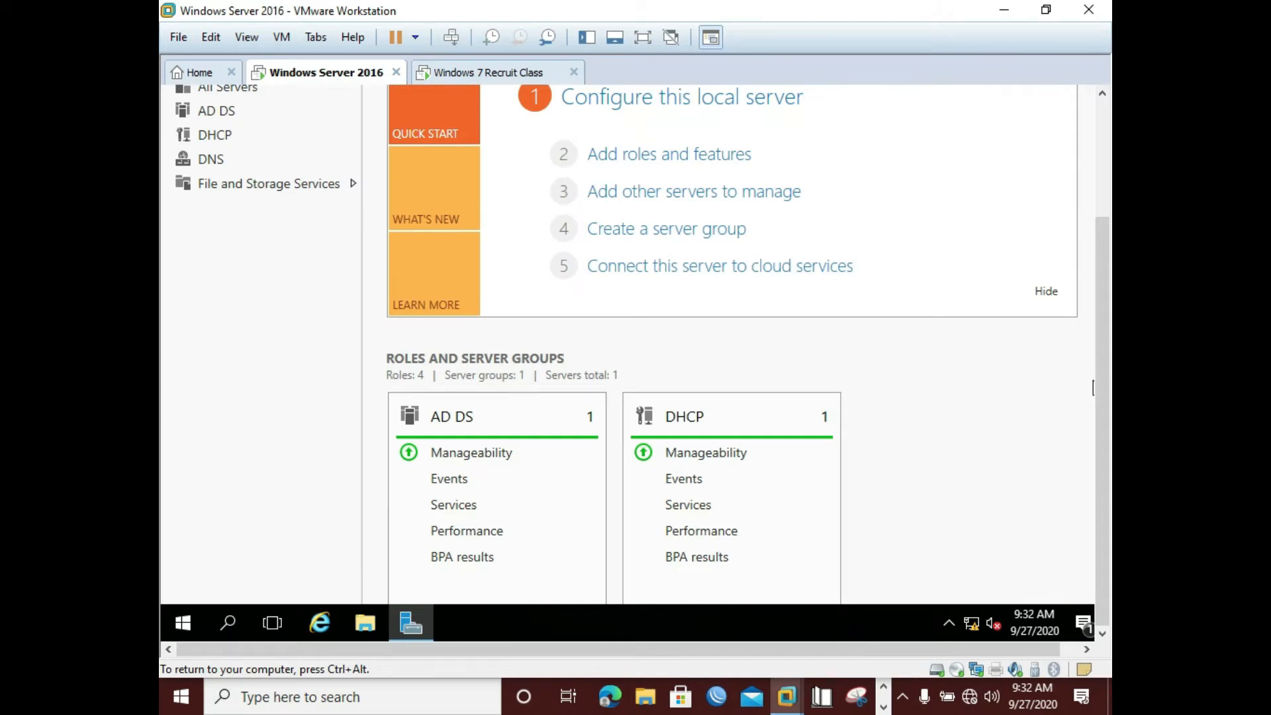
# - Look through the DHCP role page, the actions available for its server and the list of administrative tools
pyautogui.moveTo(1106, 346); pyautogui.dragTo(1107, 221)
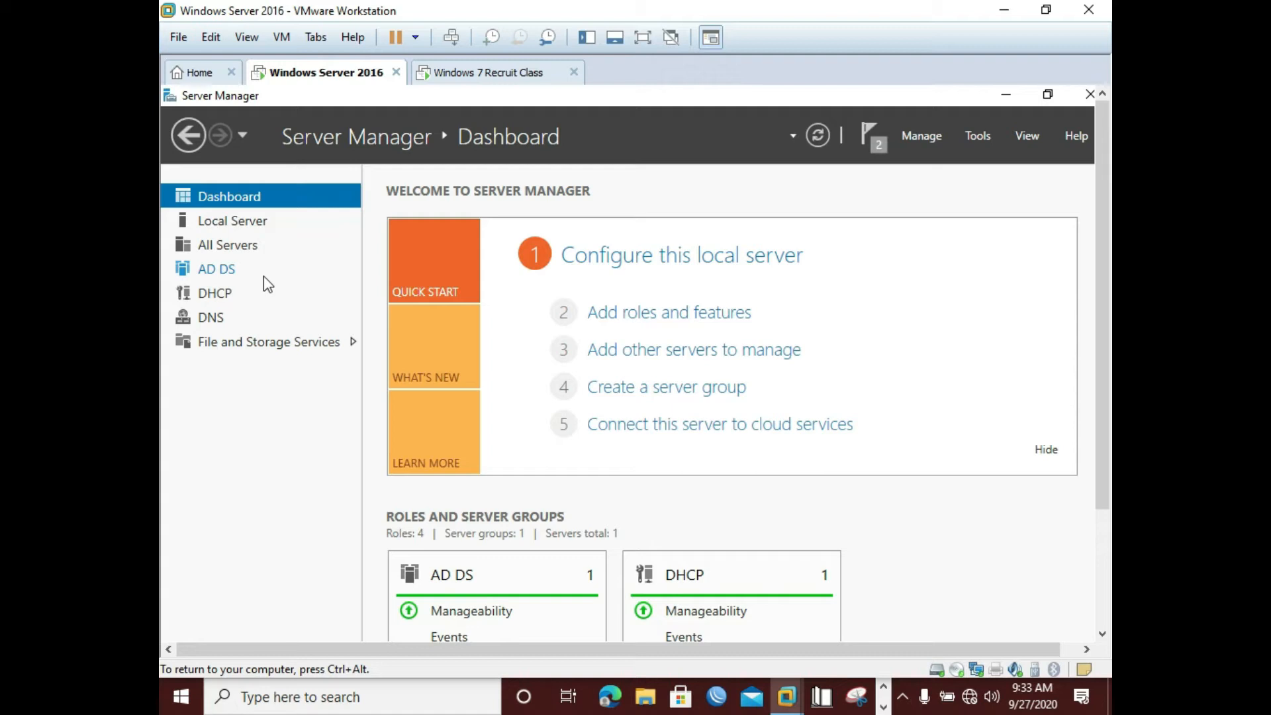
pyautogui.click(217, 294)
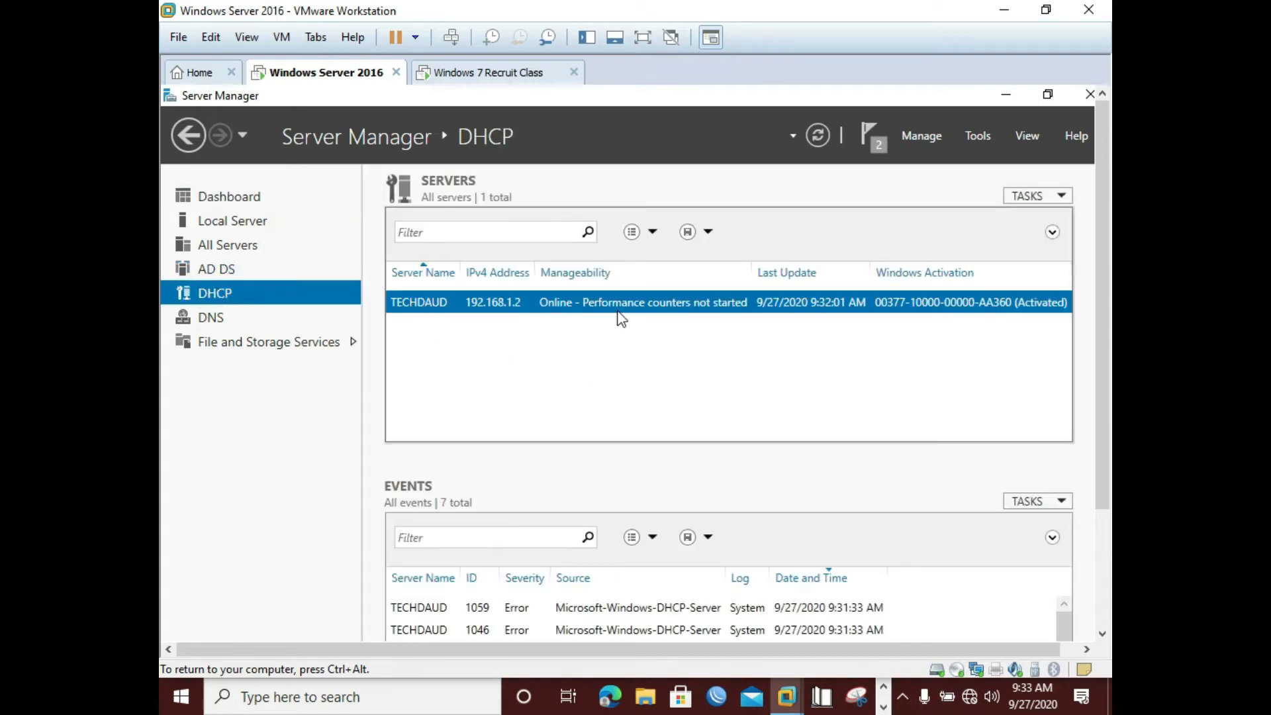
pyautogui.rightClick(620, 299)
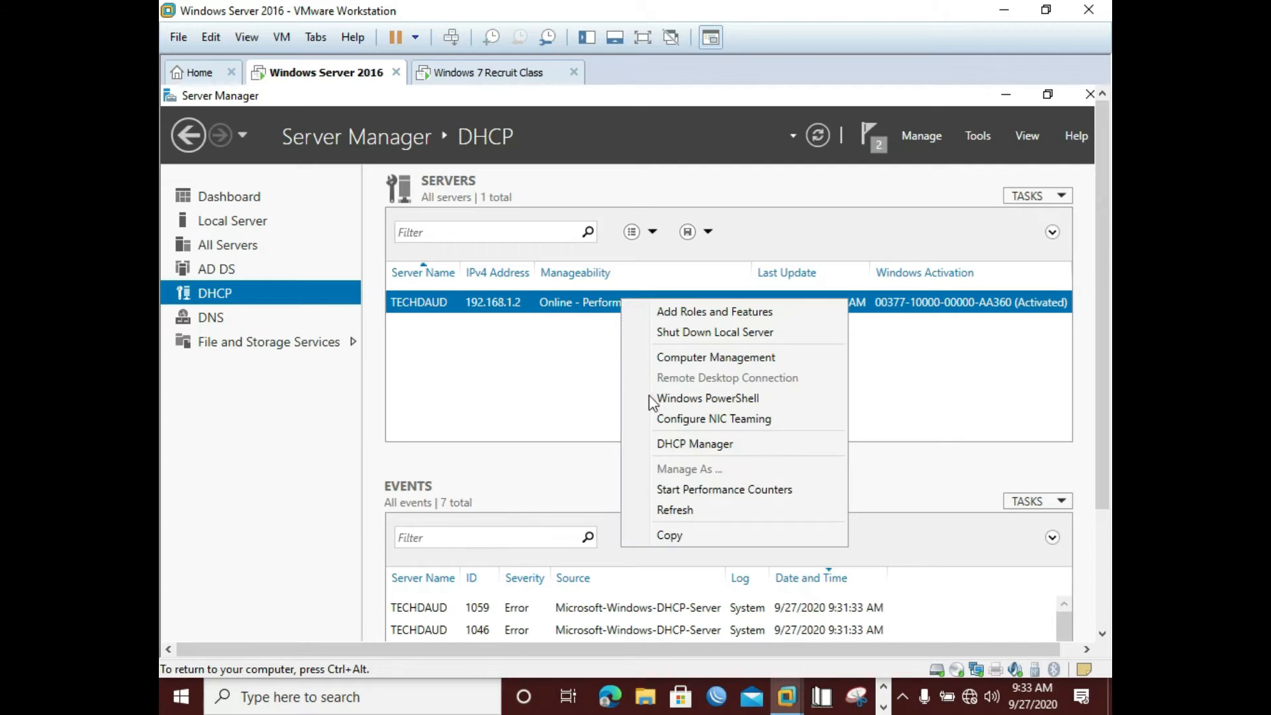
pyautogui.click(556, 421)
pyautogui.click(974, 136)
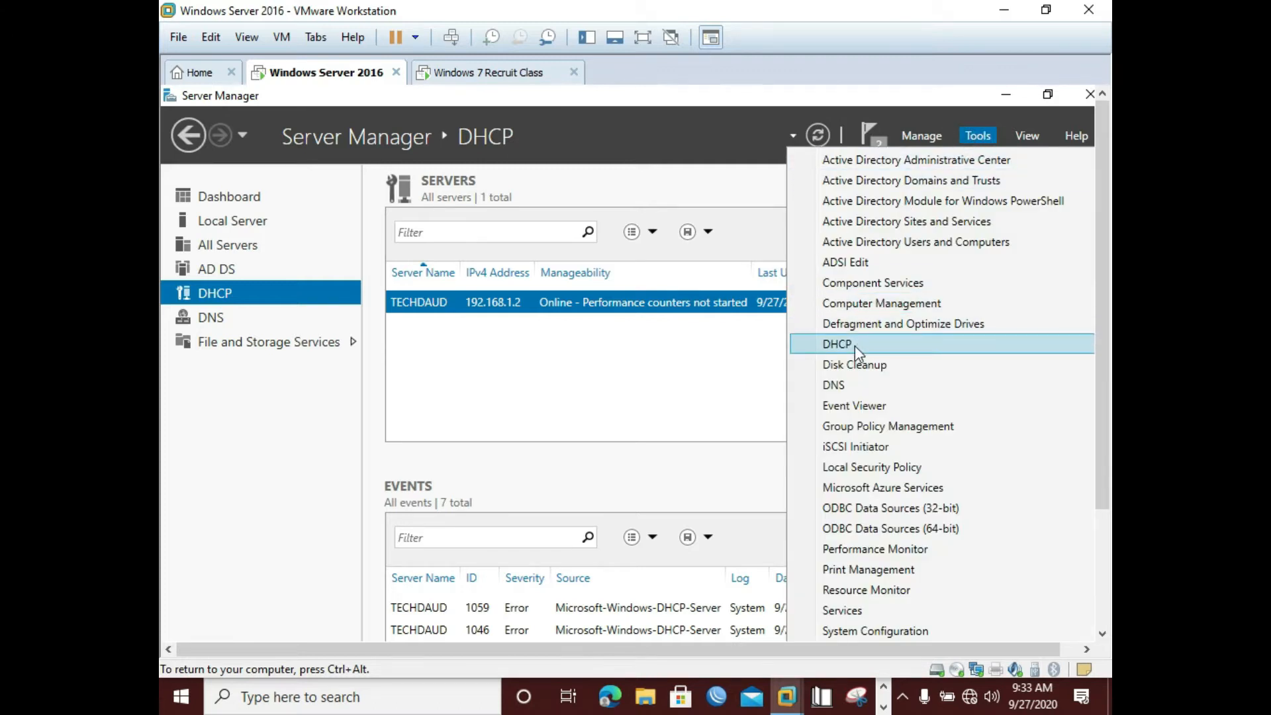
pyautogui.click(590, 383)
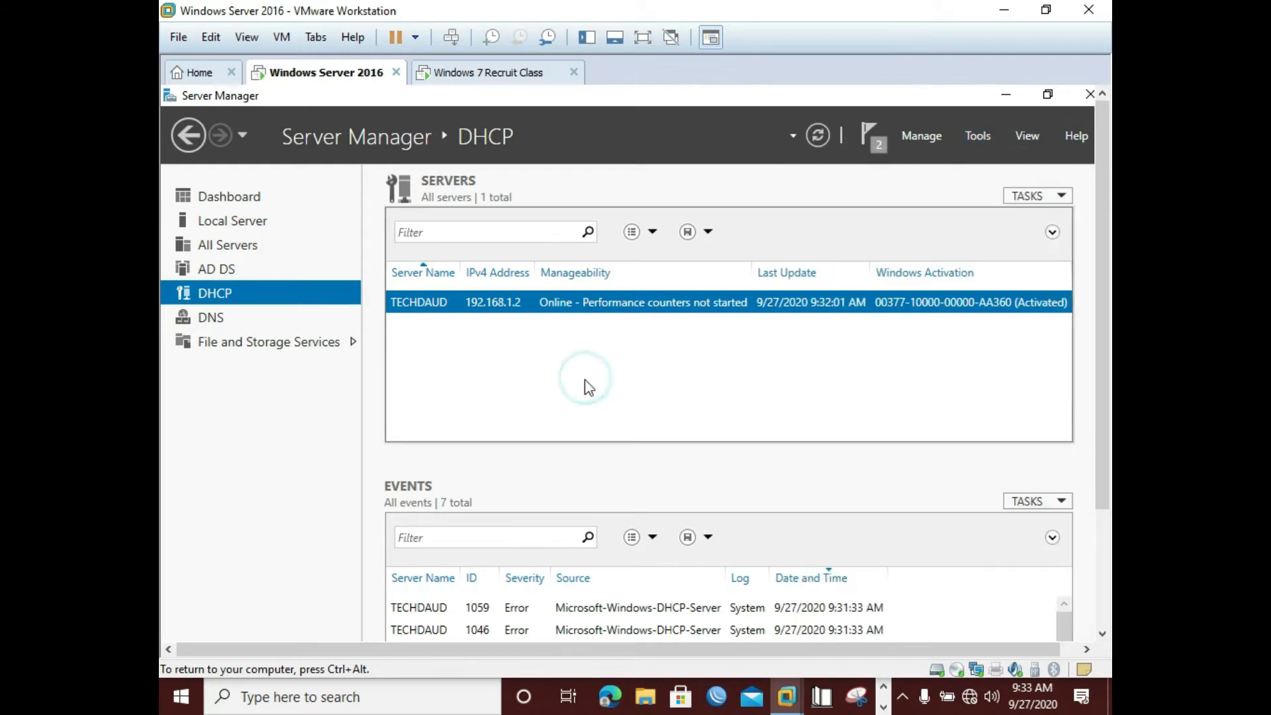
# - Open the DHCP management console maximized, expand the server's IPv4 node and widen the tree to show the full scope name
pyautogui.click(980, 135)
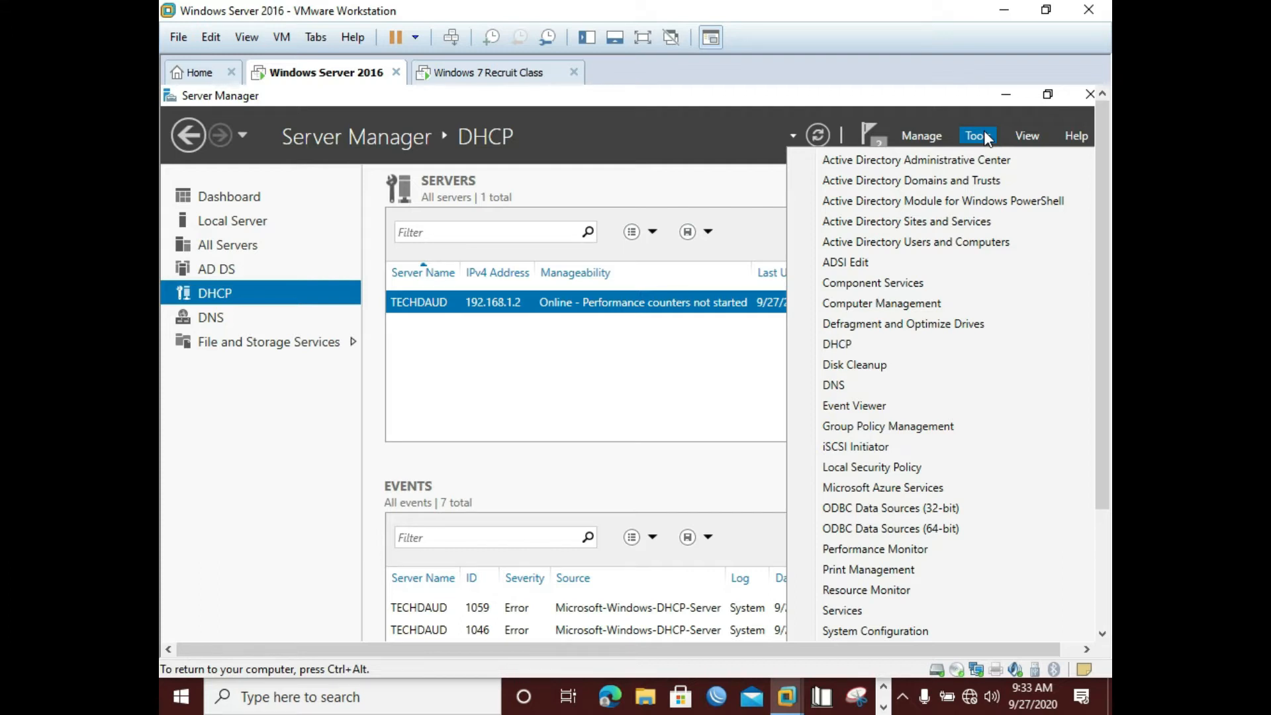
pyautogui.click(872, 346)
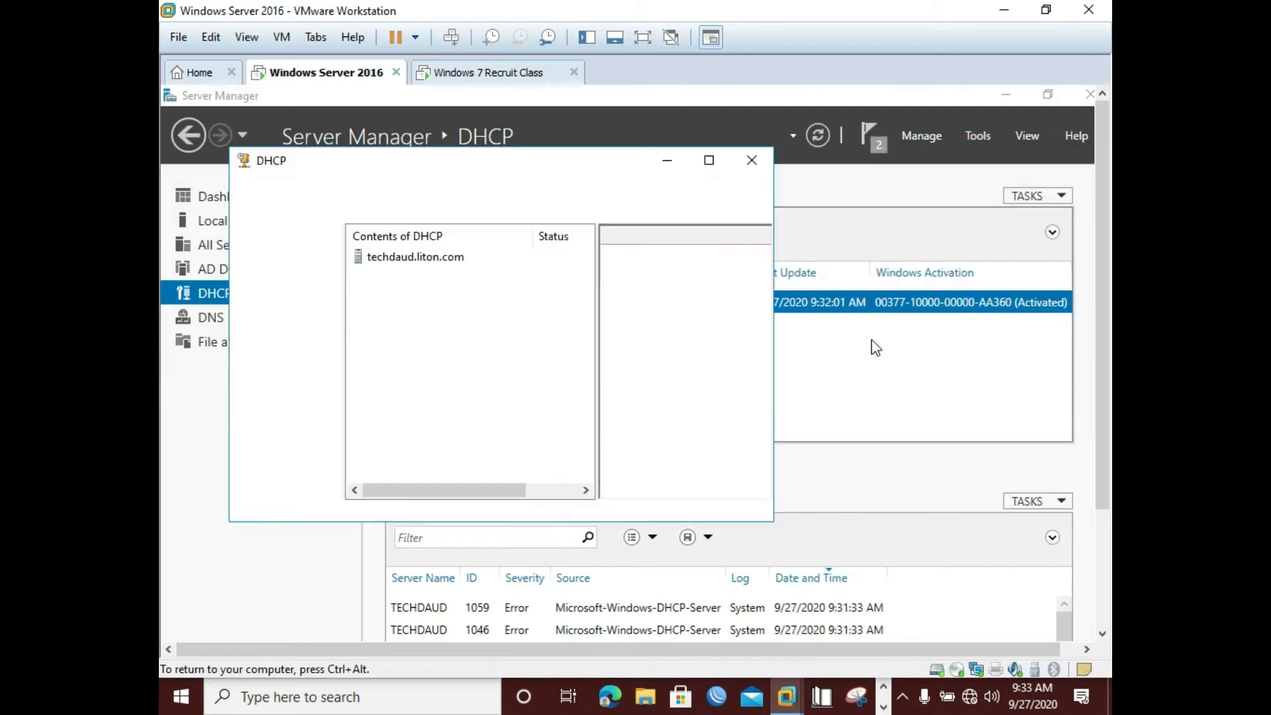
pyautogui.click(708, 165)
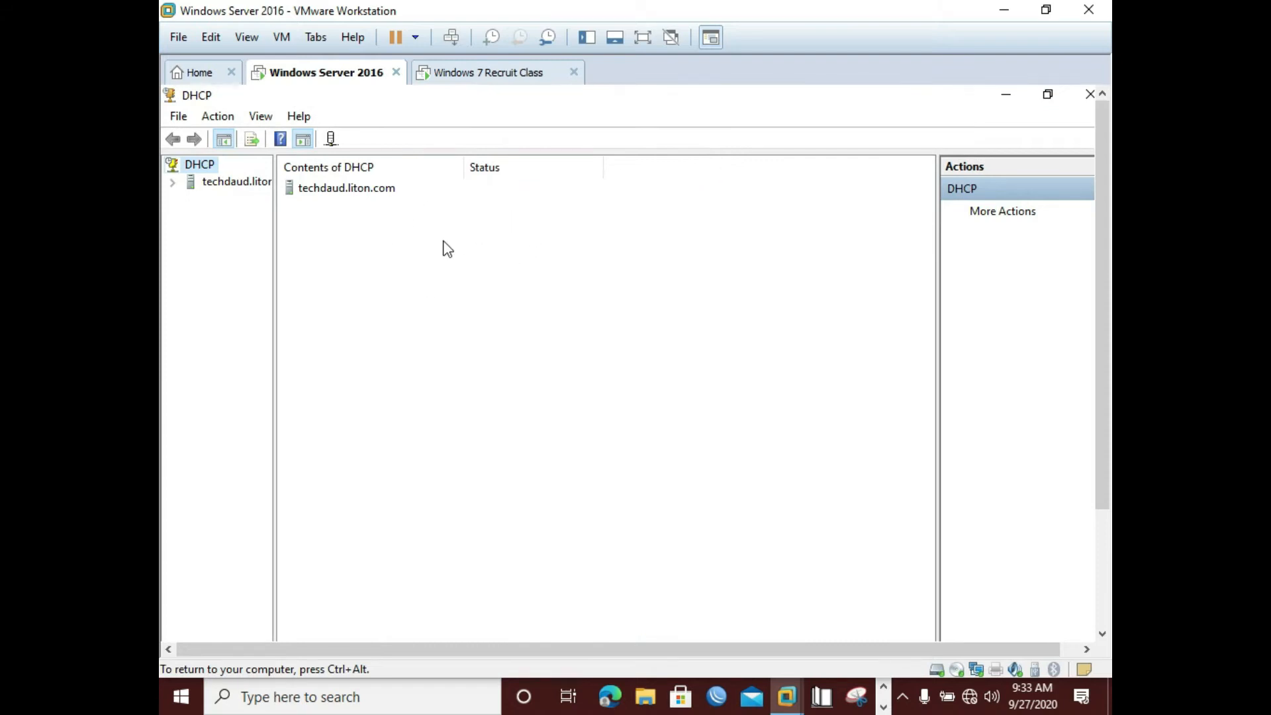
pyautogui.moveTo(274, 222); pyautogui.dragTo(359, 222)
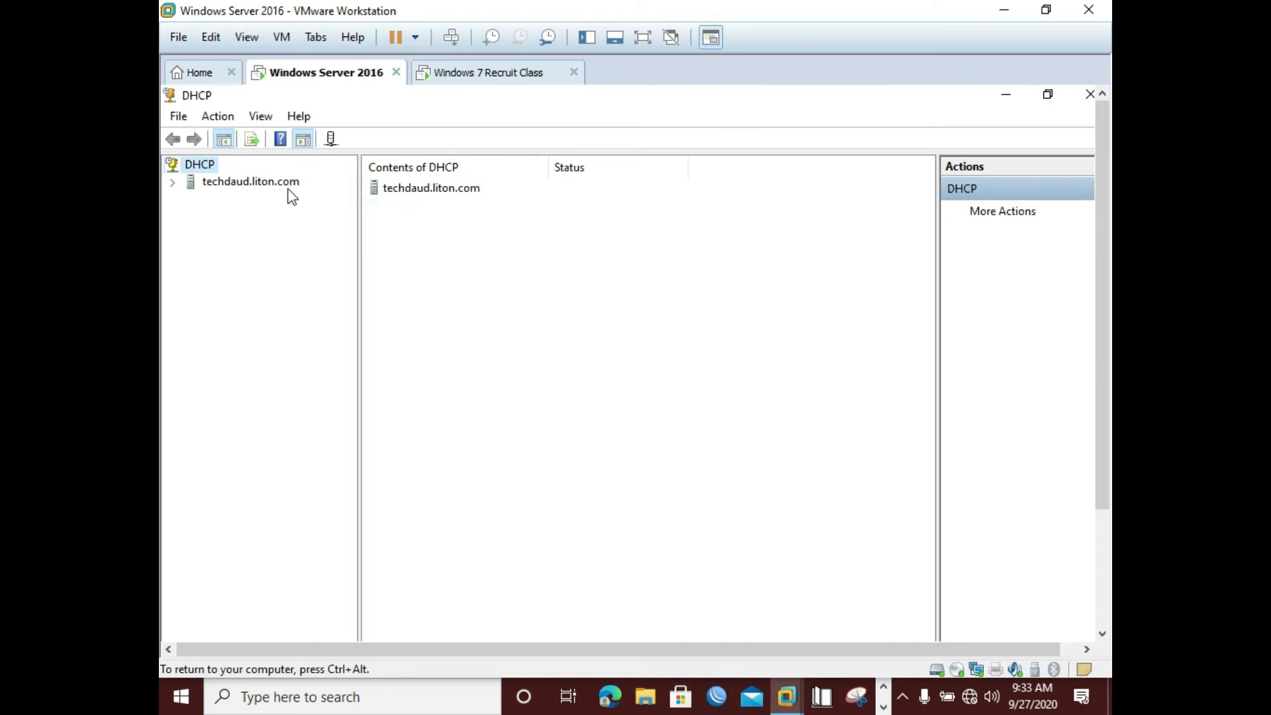
pyautogui.click(173, 183)
pyautogui.click(190, 199)
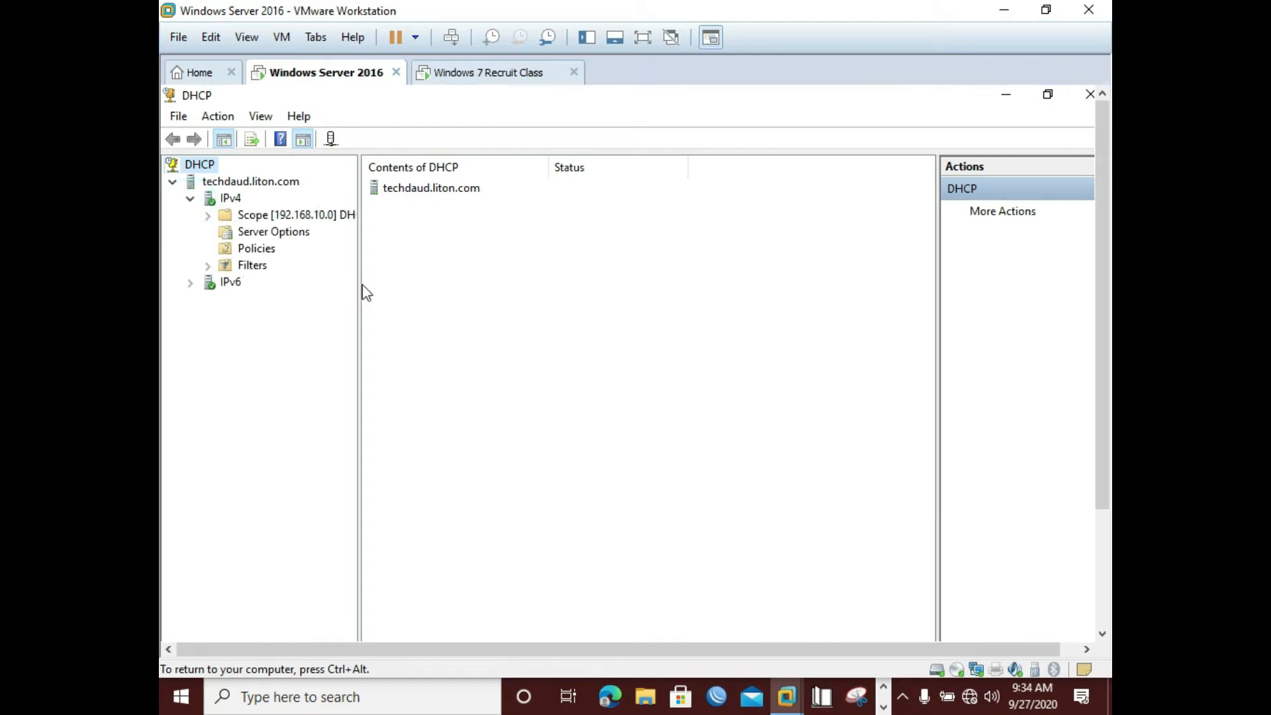
pyautogui.moveTo(358, 281); pyautogui.dragTo(429, 280)
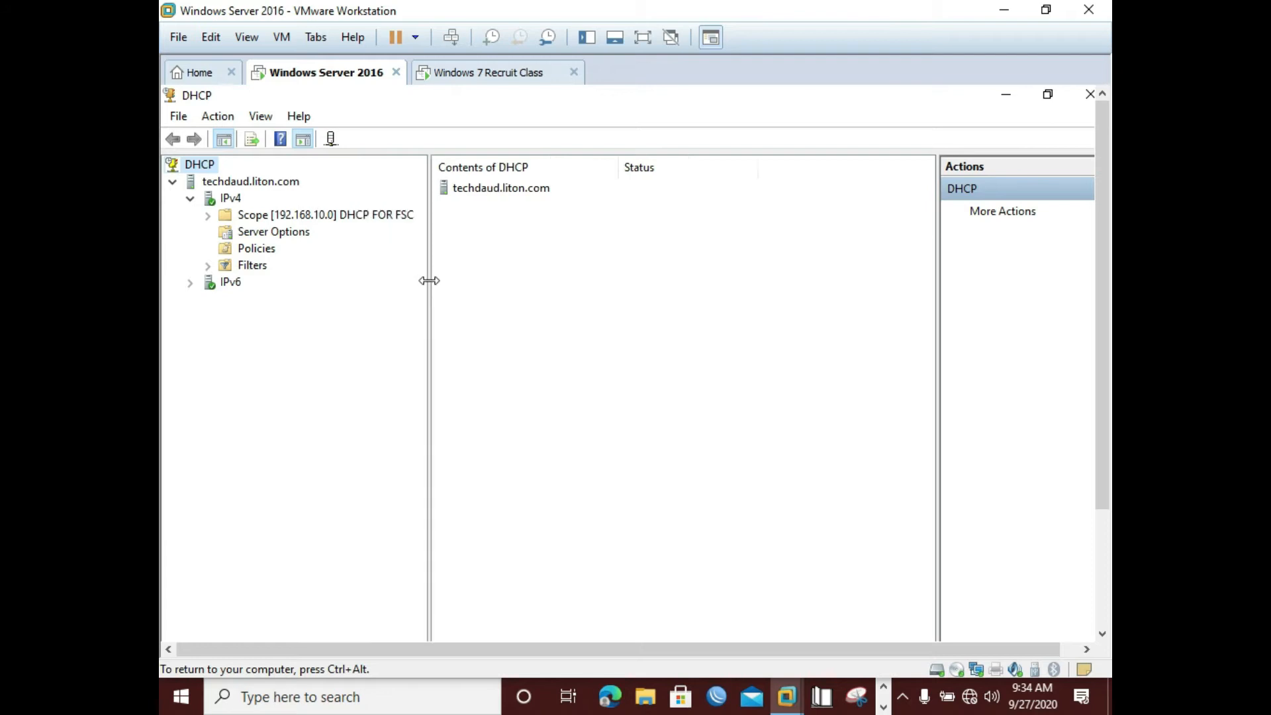
# - Delete the existing active IPv4 scope 192.168.10.0 "DHCP FOR FSC" and confirm the deletion
pyautogui.doubleClick(270, 216)
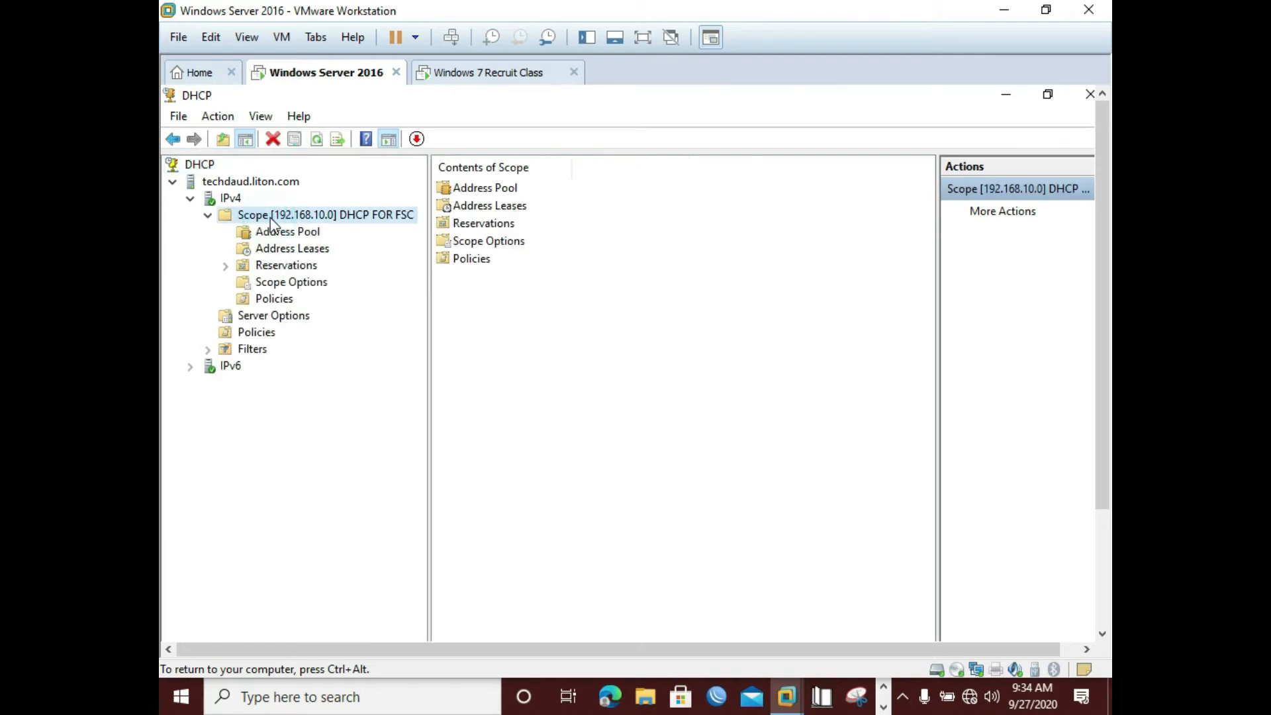
pyautogui.rightClick(270, 218)
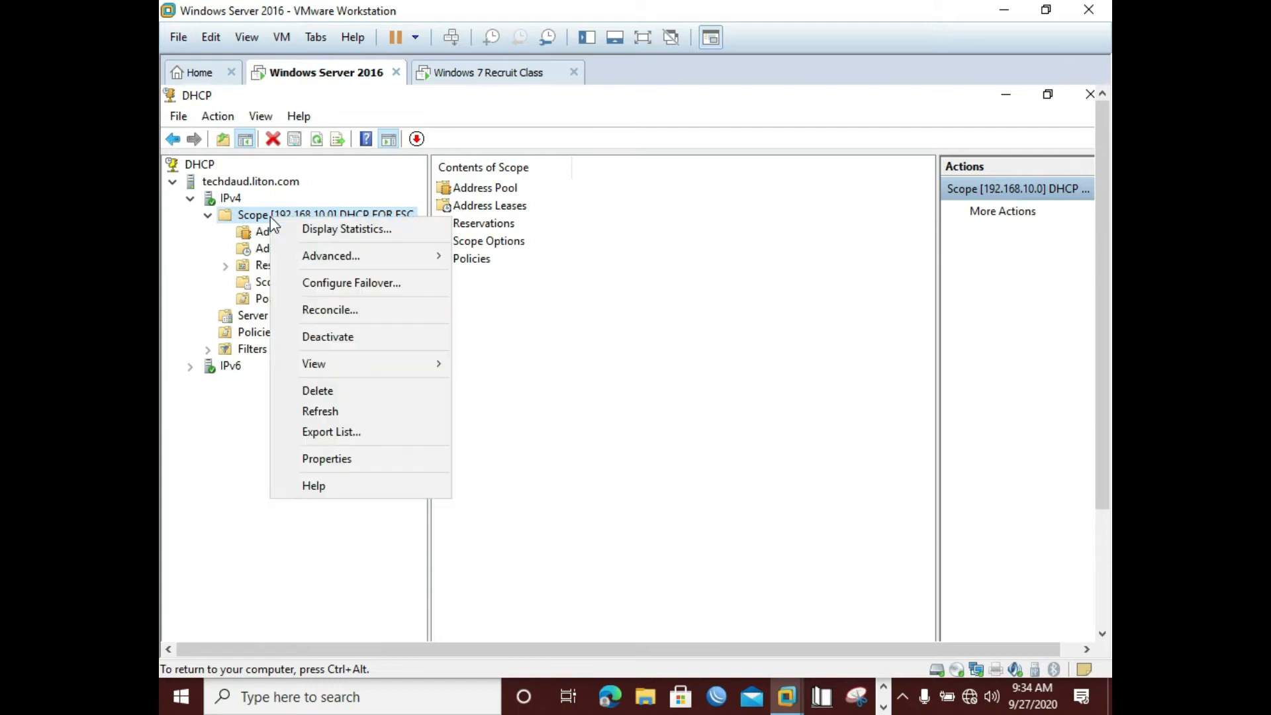
pyautogui.click(325, 392)
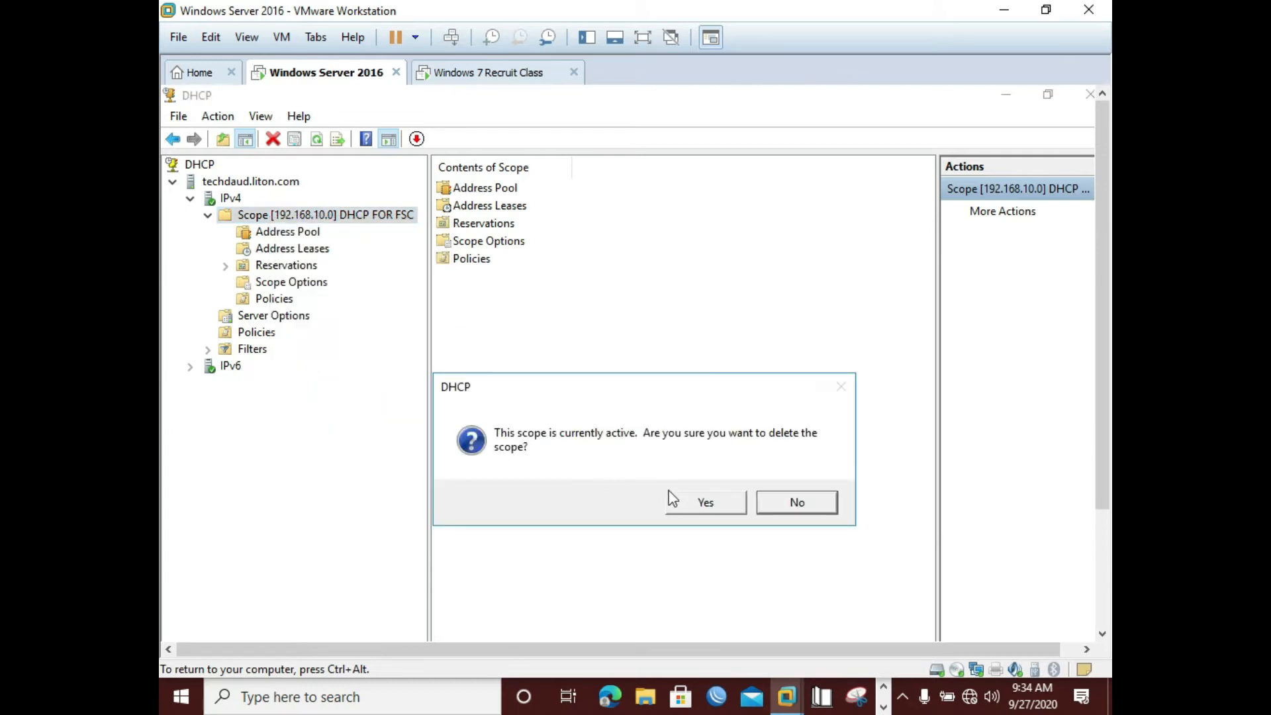
pyautogui.click(686, 507)
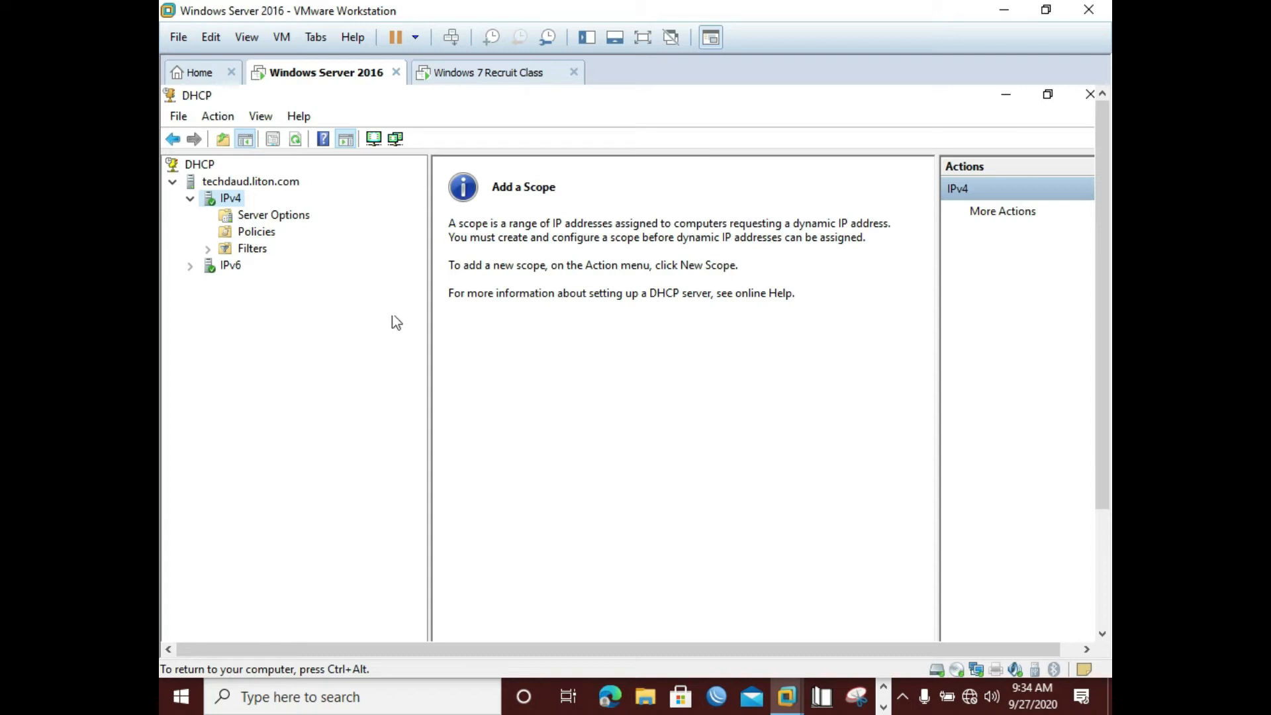
# - Start a new IPv4 scope, name it ICTNTC23 without a description and continue to the address range
pyautogui.click(190, 198)
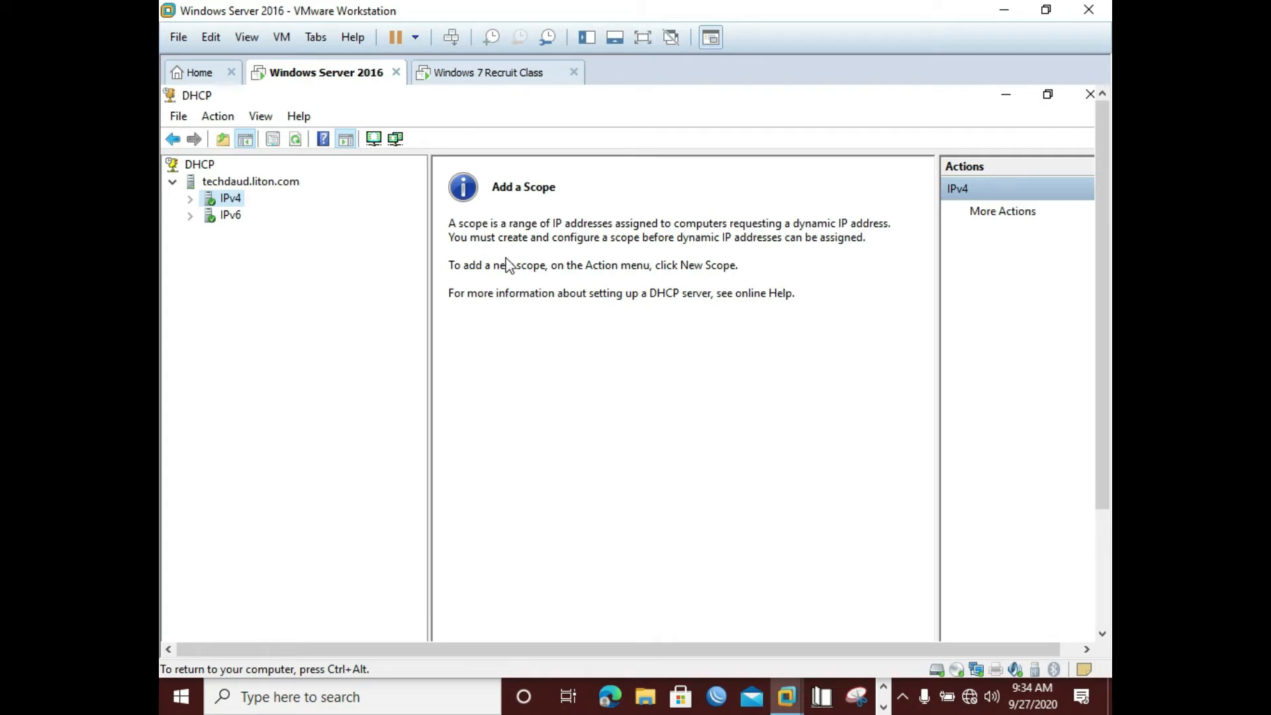
pyautogui.click(191, 199)
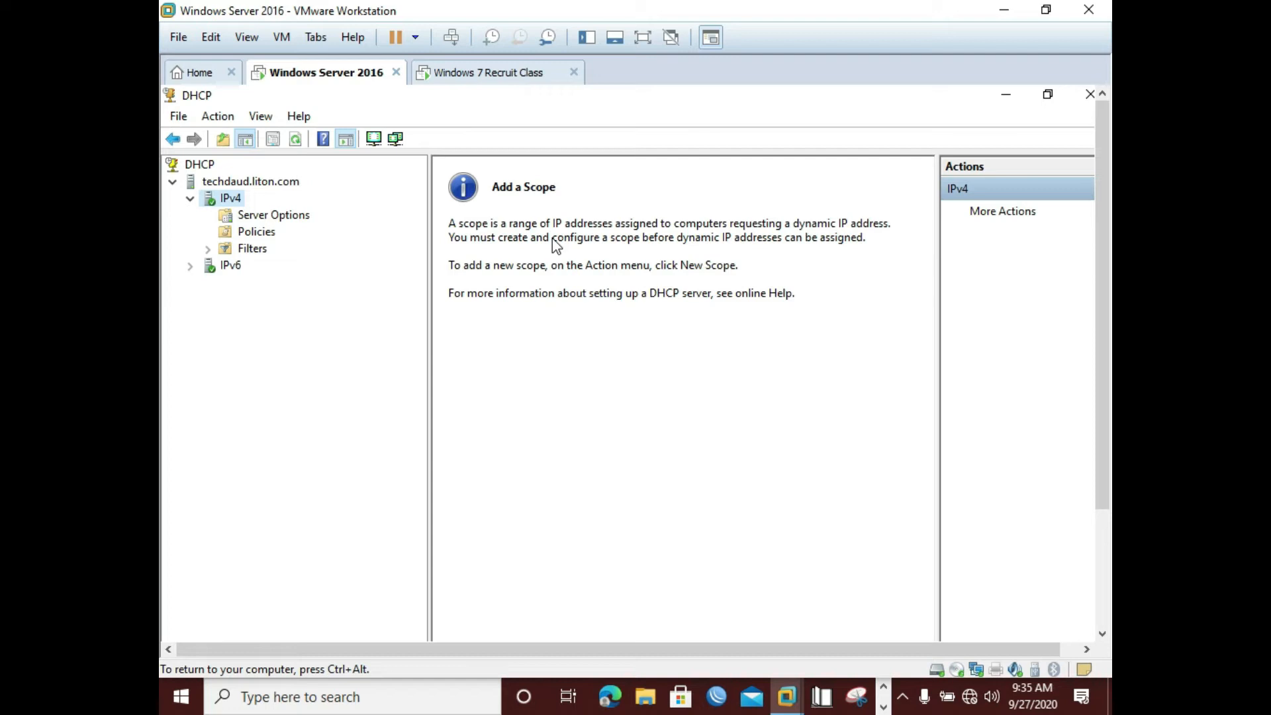
pyautogui.rightClick(232, 203)
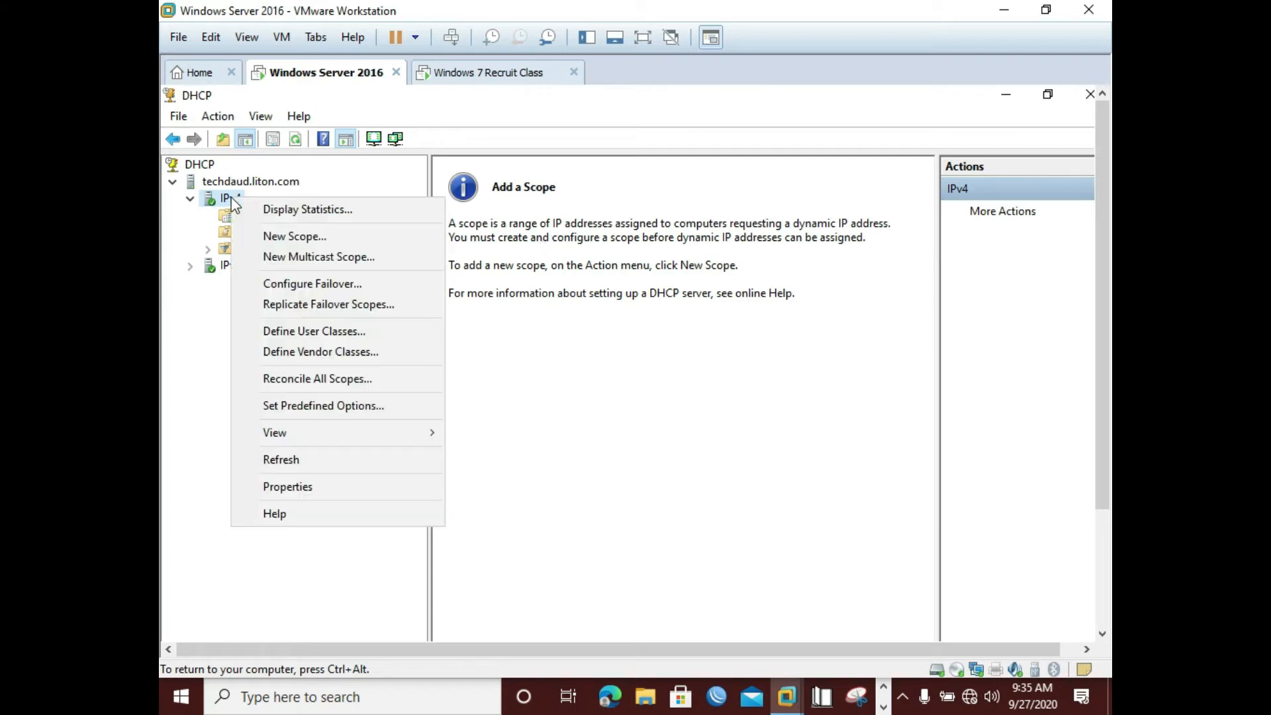
pyautogui.click(284, 236)
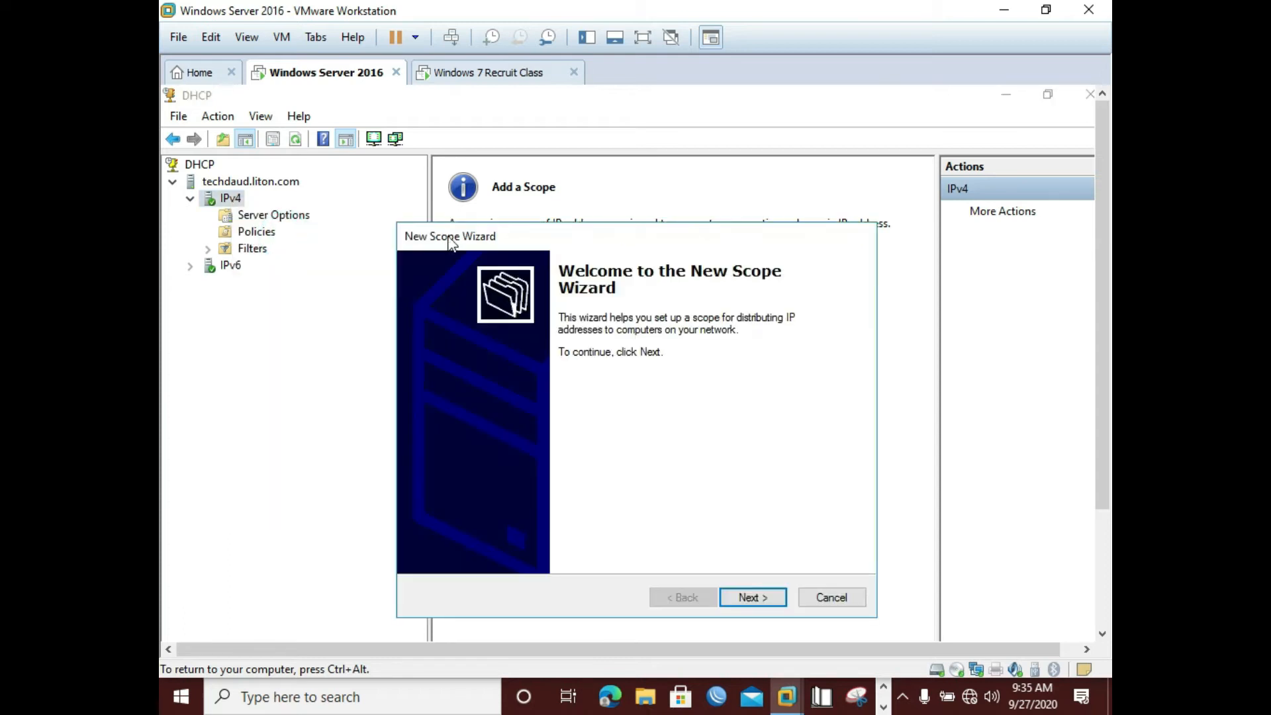
pyautogui.moveTo(590, 244); pyautogui.dragTo(560, 139)
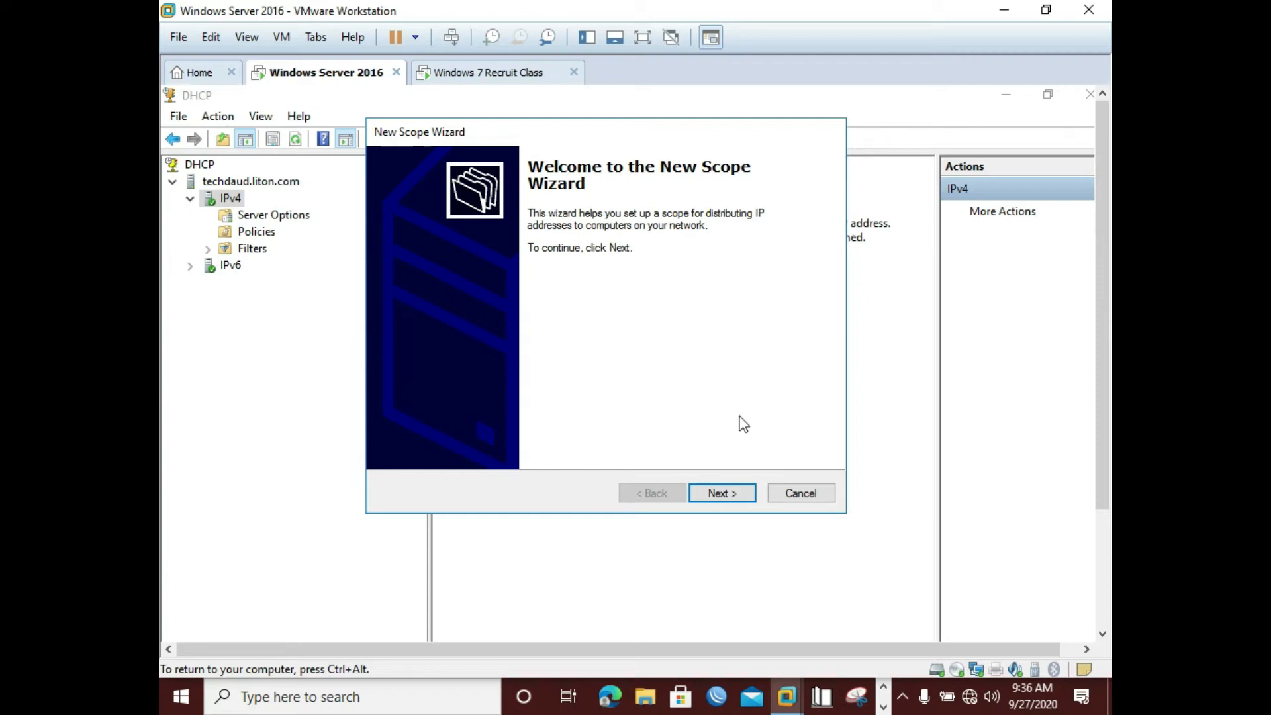
pyautogui.click(727, 491)
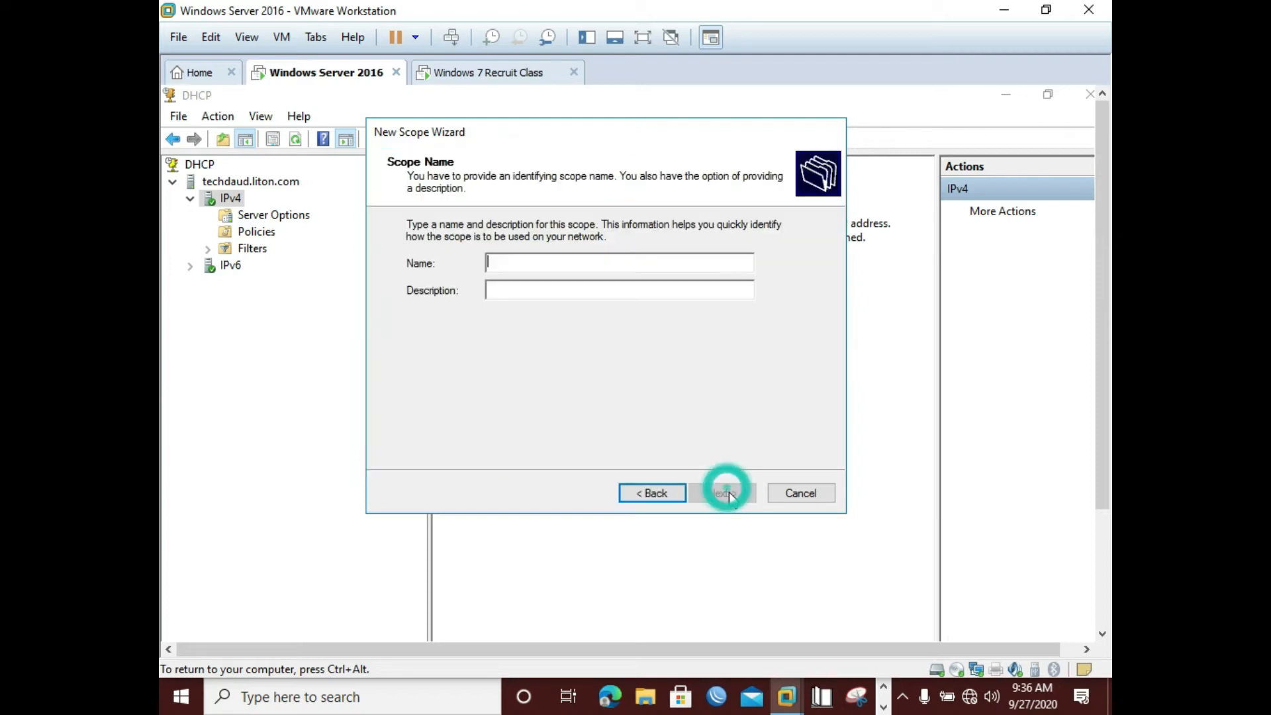
pyautogui.click(598, 258)
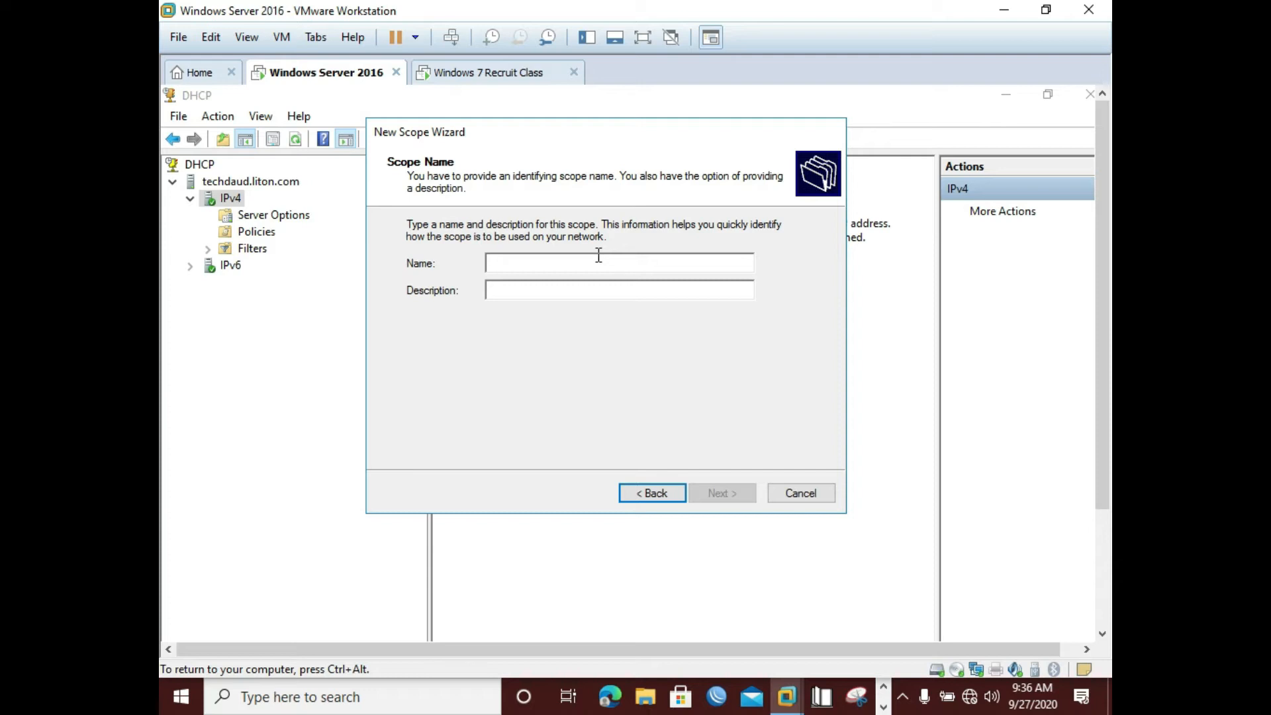
pyautogui.write('ICTNTC23')
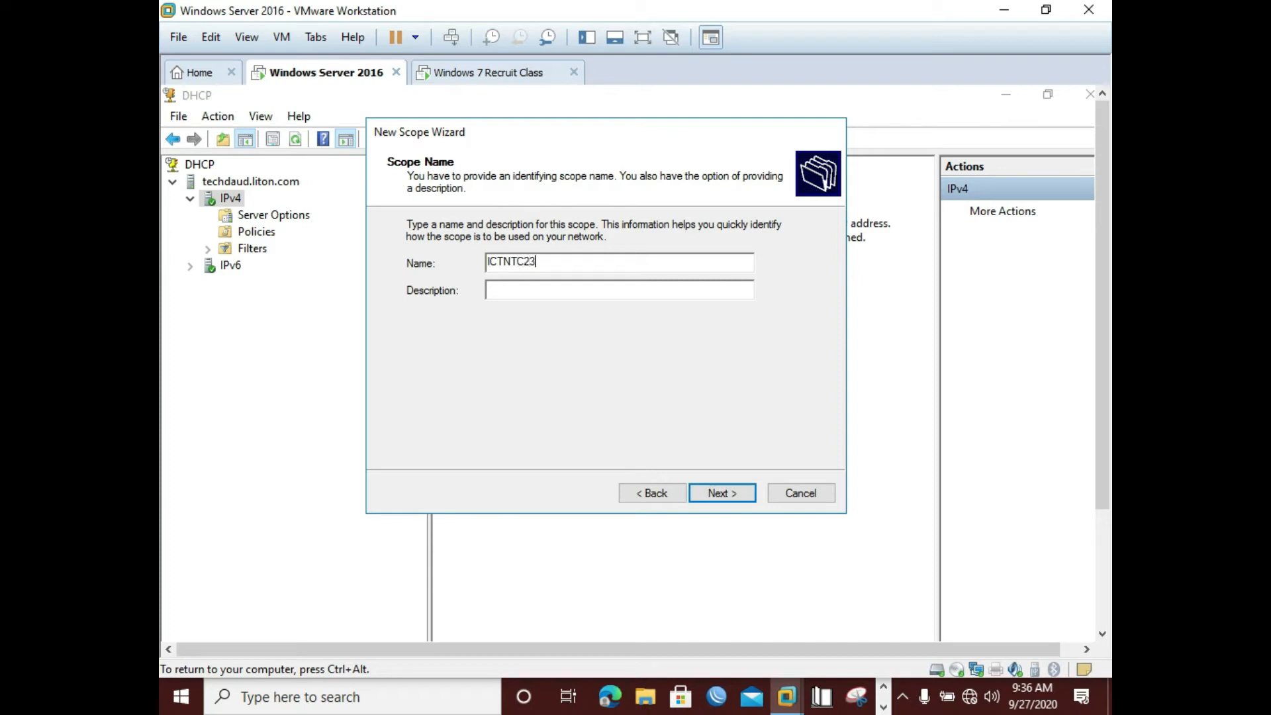
pyautogui.click(608, 289)
pyautogui.click(721, 495)
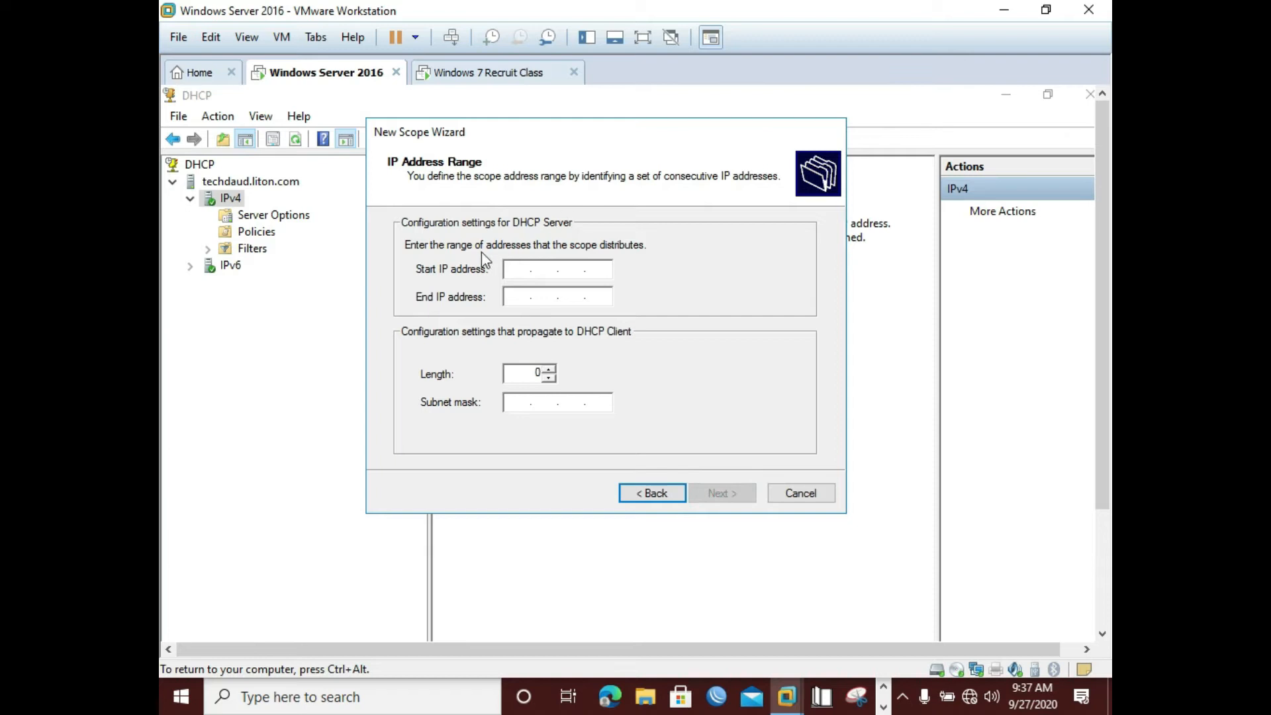
# - Enter 192.168.1.10 as the scope's start IP address
pyautogui.moveTo(551, 132)
pyautogui.mouseDown()
pyautogui.moveTo(545, 107)
pyautogui.moveTo(538, 115)
pyautogui.mouseUp()
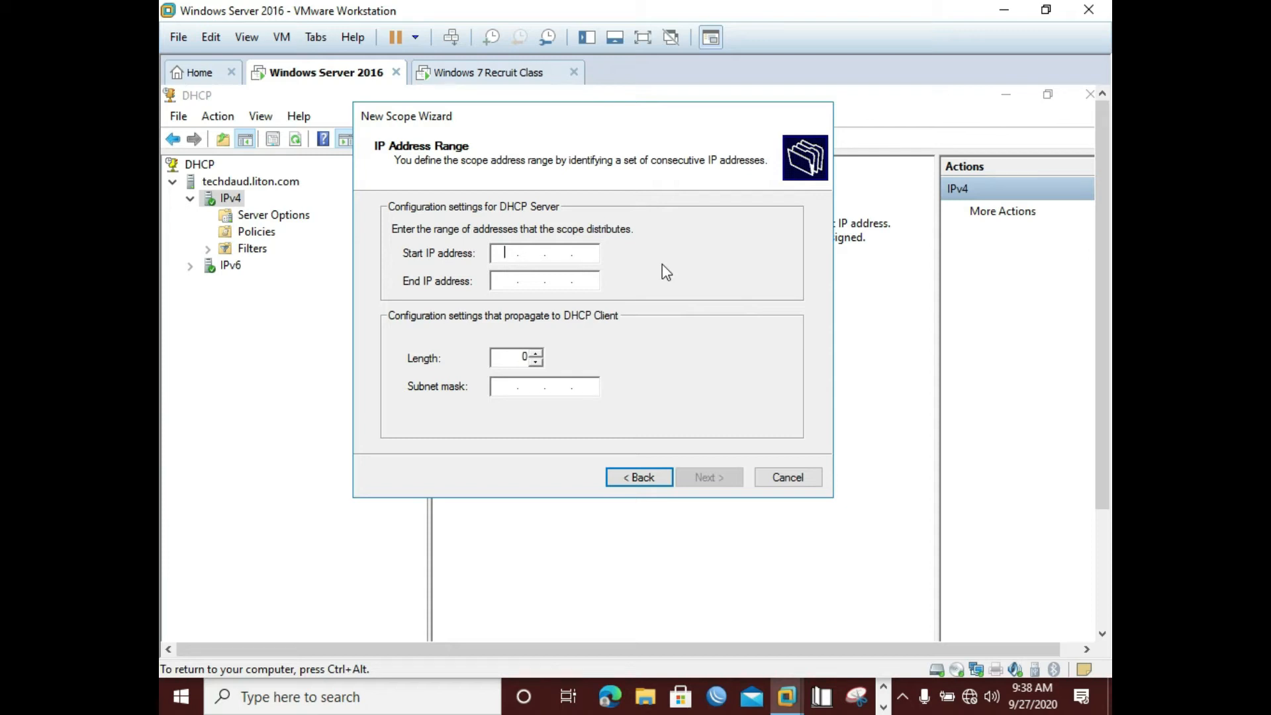
pyautogui.write('192 . 163 . ')
pyautogui.write('8')
pyautogui.press('BackSpace')
pyautogui.press('BackSpace')
pyautogui.write('8')
pyautogui.write('1')
pyautogui.write('10')
# - Enter 192.168.1.200 as the scope's end IP address, correcting the third octet to 1
pyautogui.click(500, 280)
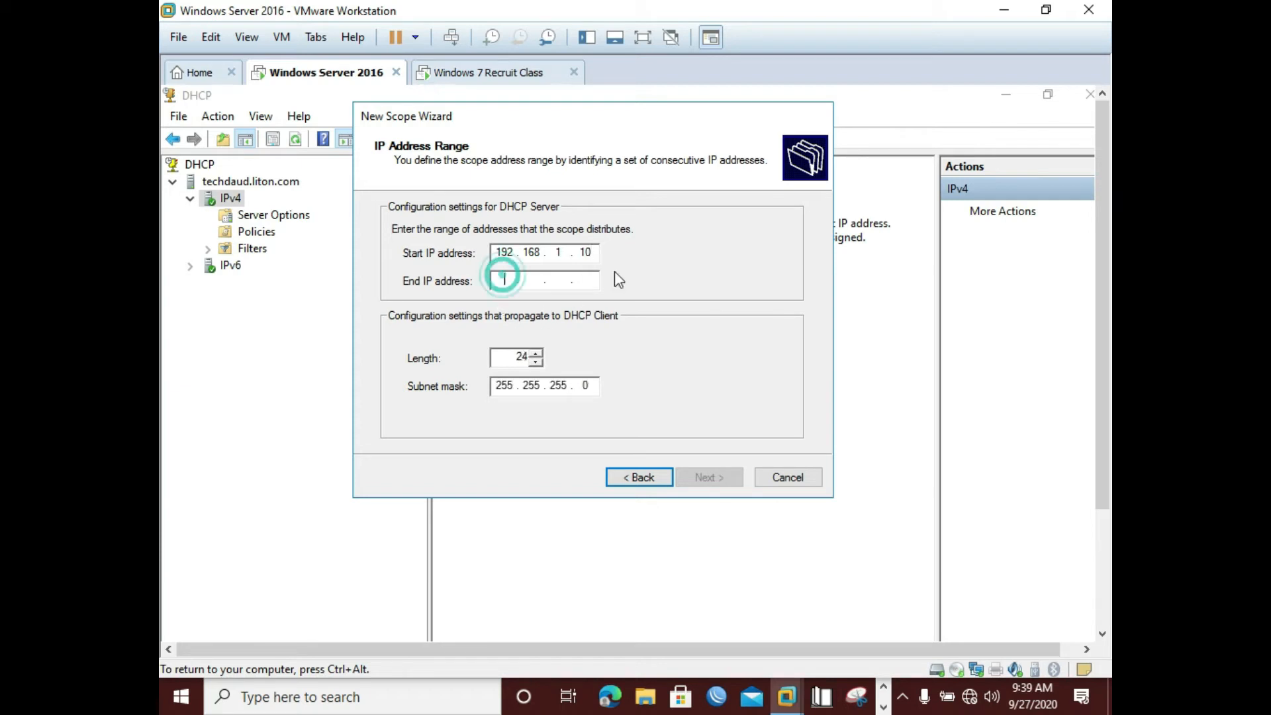
pyautogui.write('192 . 168 . 1')
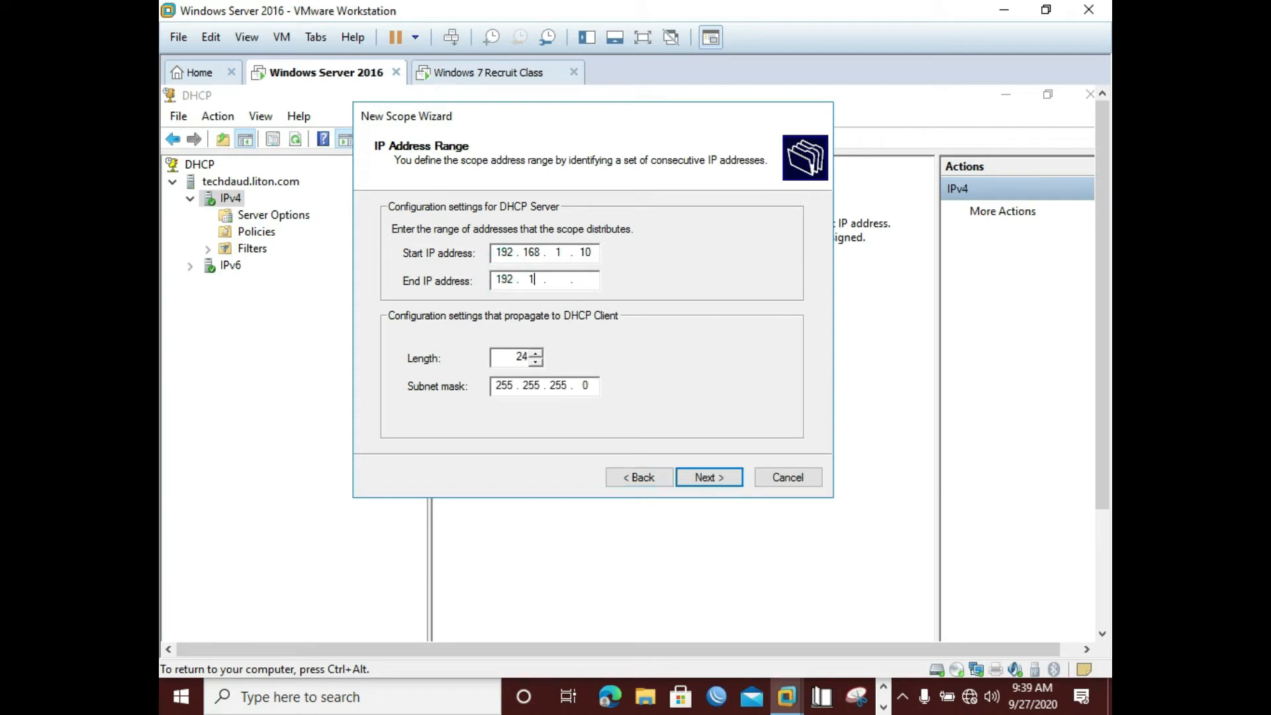
pyautogui.write('0 . 200')
pyautogui.click(593, 252)
pyautogui.click(560, 279)
pyautogui.press('Delete')
# - Try a subnet mask length of 1 for the scope
pyautogui.click(561, 353)
pyautogui.click(511, 358)
pyautogui.click(536, 362)
pyautogui.click(518, 355)
pyautogui.click(536, 353)
pyautogui.click(522, 356)
pyautogui.click(527, 361)
pyautogui.press('BackSpace')
pyautogui.press('BackSpace')
pyautogui.write('1')
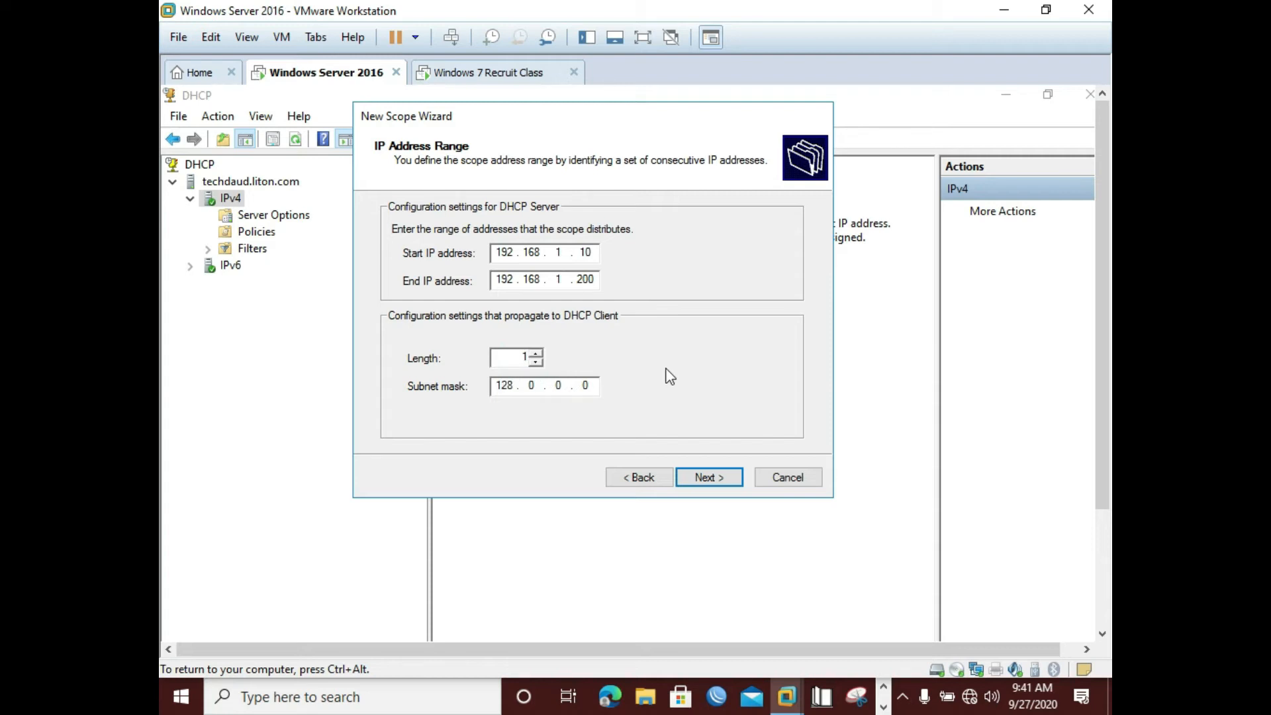
# - Step the subnet mask length up and down through several values and return it to its original setting
pyautogui.click(537, 354)
pyautogui.click(538, 355)
pyautogui.click(537, 354)
pyautogui.click(538, 354)
pyautogui.moveTo(538, 355); pyautogui.dragTo(537, 356)
pyautogui.click(536, 362)
pyautogui.click(536, 362)
pyautogui.click(536, 362)
pyautogui.click(537, 362)
pyautogui.click(536, 362)
pyautogui.click(537, 362)
pyautogui.click(536, 362)
pyautogui.click(536, 362)
pyautogui.click(536, 363)
pyautogui.click(536, 362)
pyautogui.click(537, 363)
pyautogui.click(536, 363)
pyautogui.click(538, 353)
pyautogui.click(505, 359)
pyautogui.click(537, 353)
pyautogui.click(537, 353)
pyautogui.click(507, 354)
pyautogui.click(536, 352)
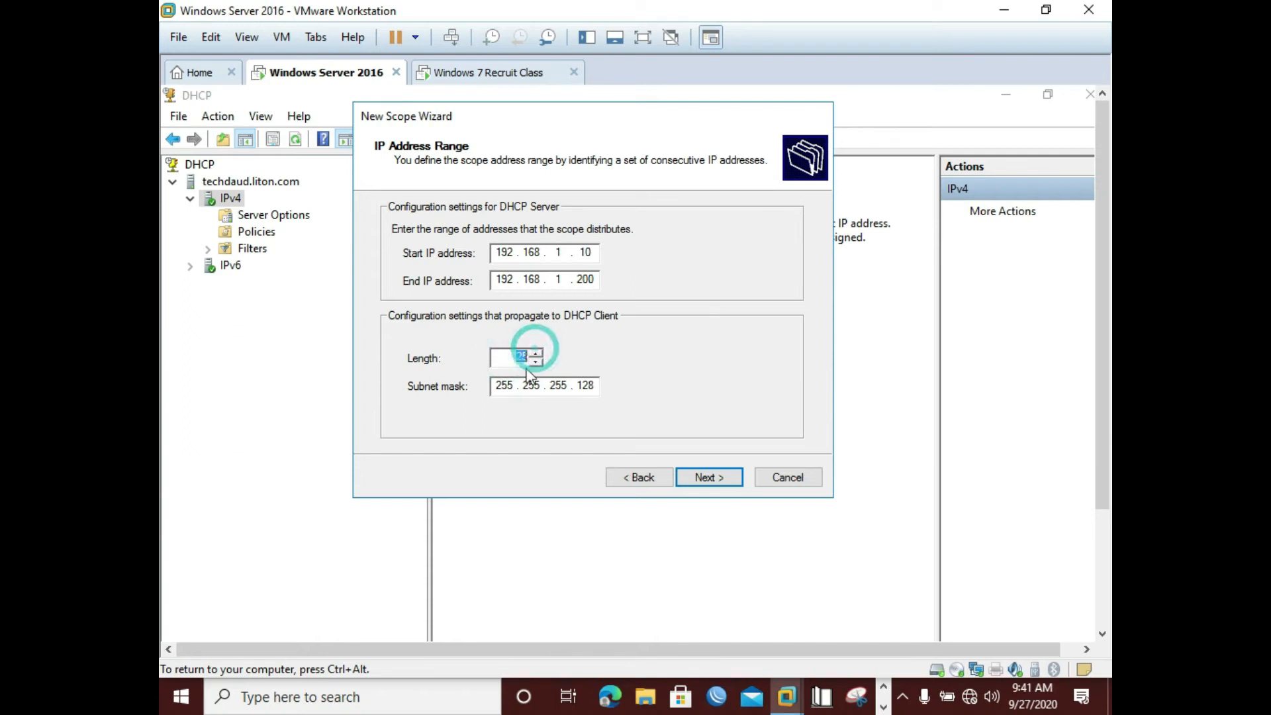
pyautogui.click(500, 357)
pyautogui.click(534, 363)
pyautogui.click(519, 360)
# - Continue to the exclusions page and exclude the single address 192.168.1.11 from the scope
pyautogui.click(708, 478)
pyautogui.moveTo(648, 124); pyautogui.dragTo(681, 125)
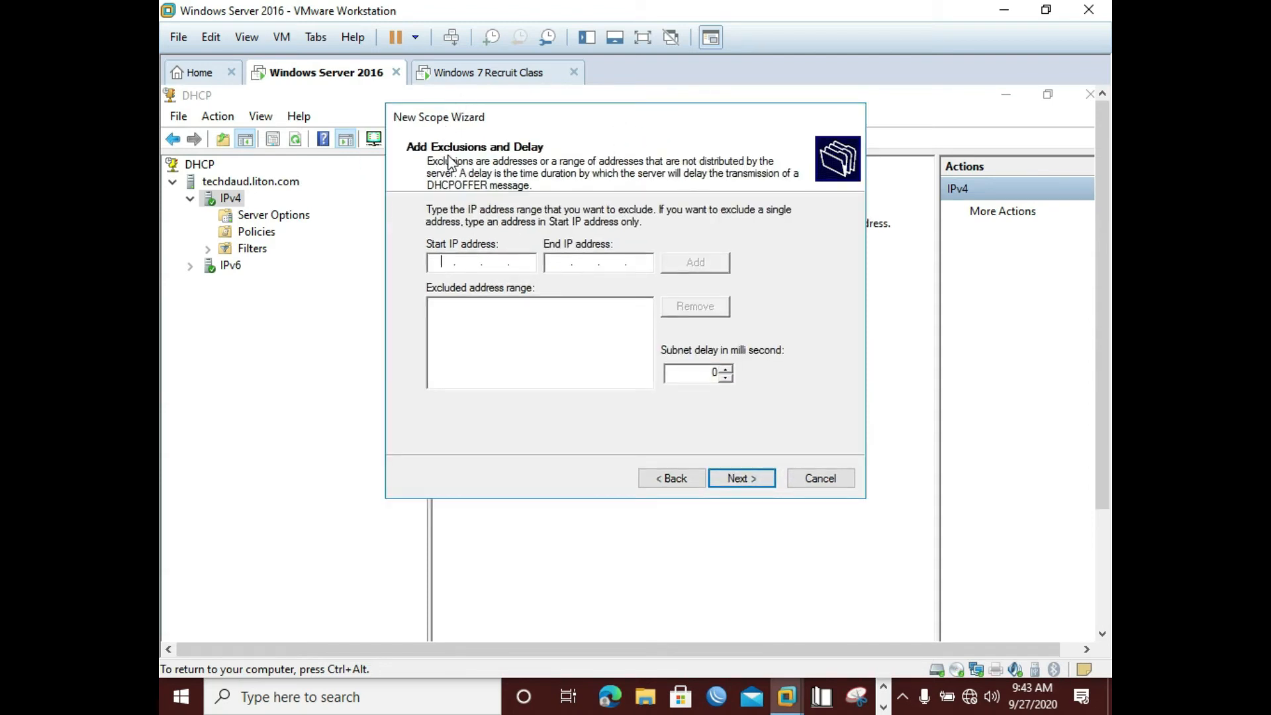
pyautogui.click(445, 263)
pyautogui.write('192 . 168 . 1 . 11')
pyautogui.click(694, 264)
pyautogui.click(490, 338)
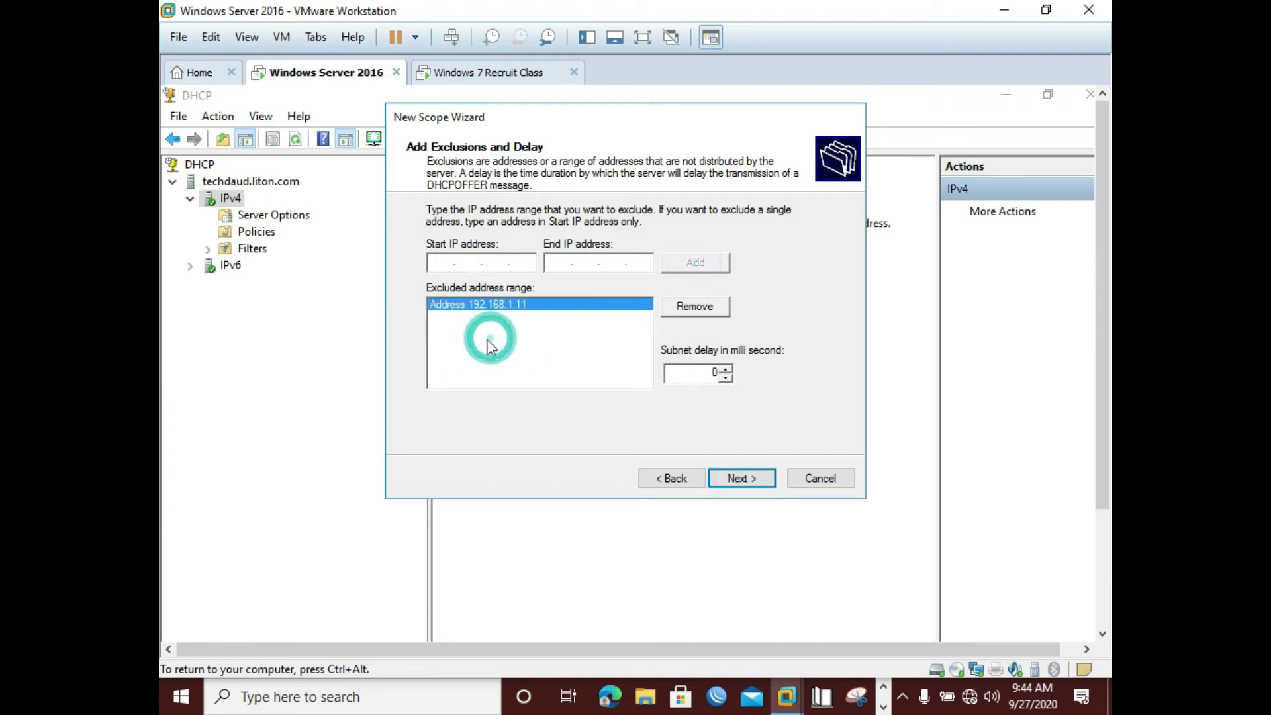
# - Exclude the address range 192.168.1.12 to 192.168.1.20 from the scope
pyautogui.click(445, 259)
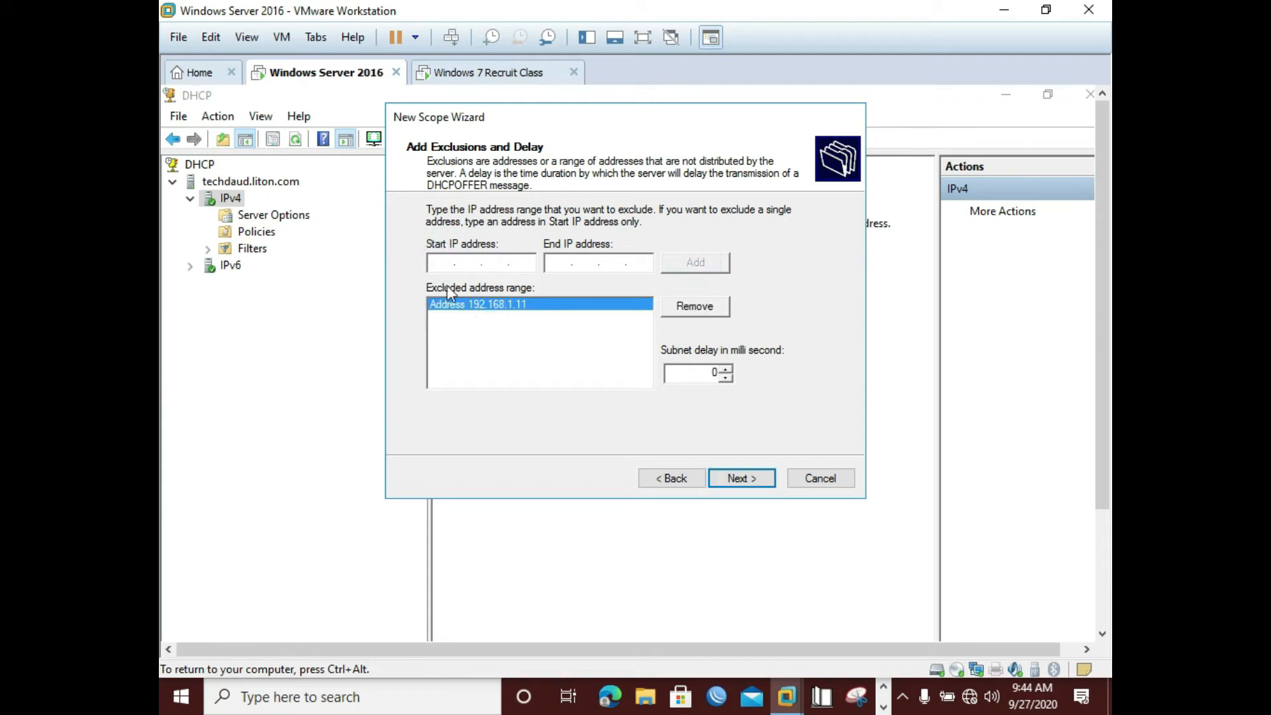
pyautogui.click(441, 262)
pyautogui.write('192 . 168 . 1 . 12')
pyautogui.click(559, 262)
pyautogui.write('192 . 168 . 1 . 20')
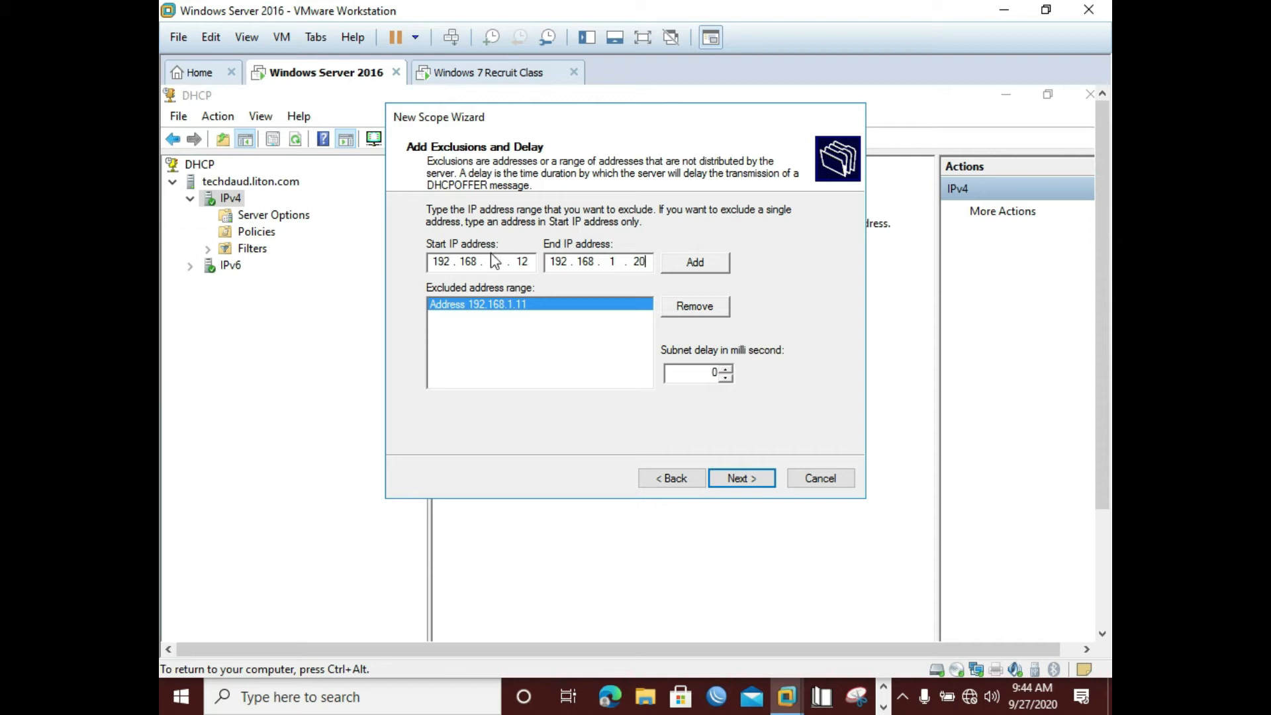
pyautogui.click(426, 213)
pyautogui.click(643, 225)
pyautogui.click(906, 694)
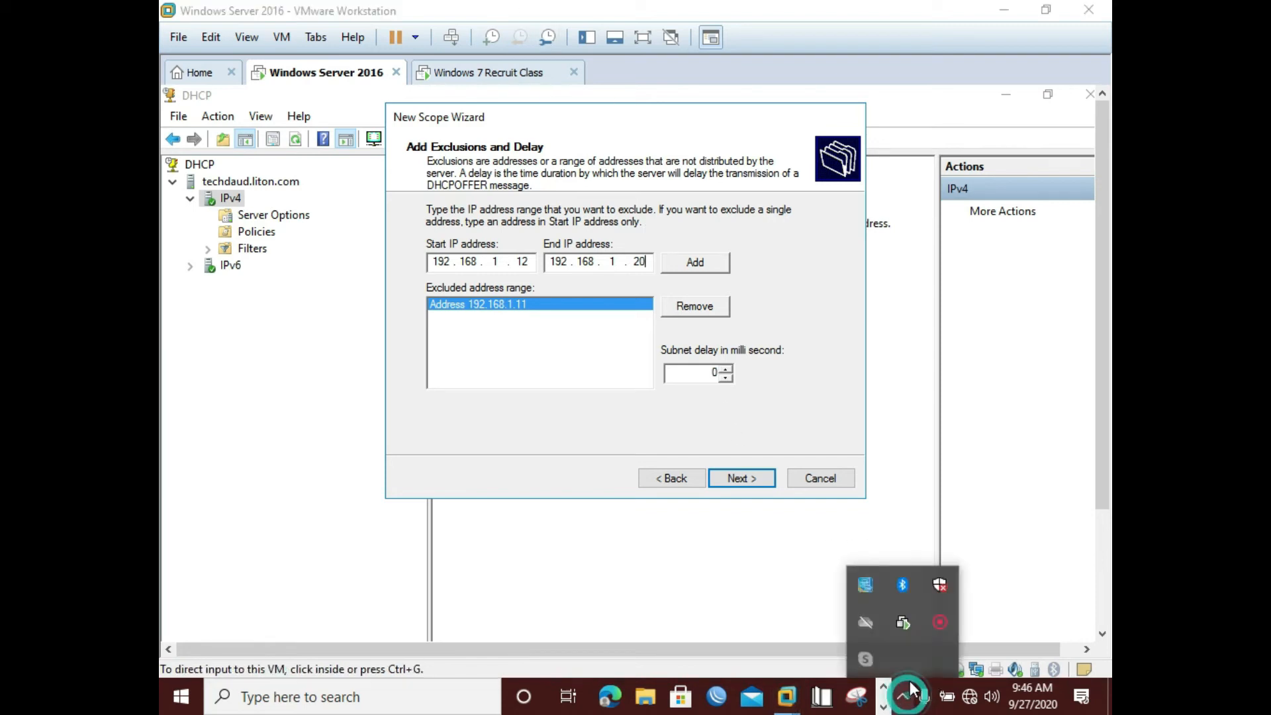
pyautogui.click(937, 627)
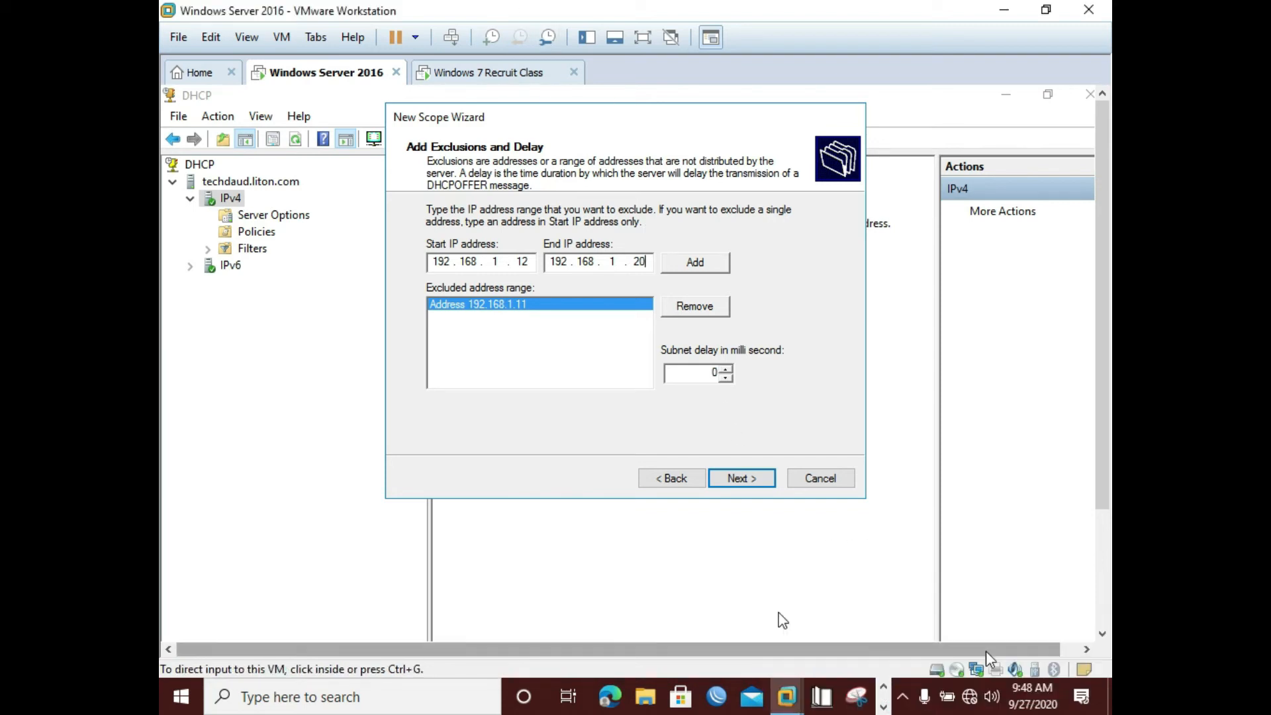
pyautogui.click(690, 263)
pyautogui.click(561, 360)
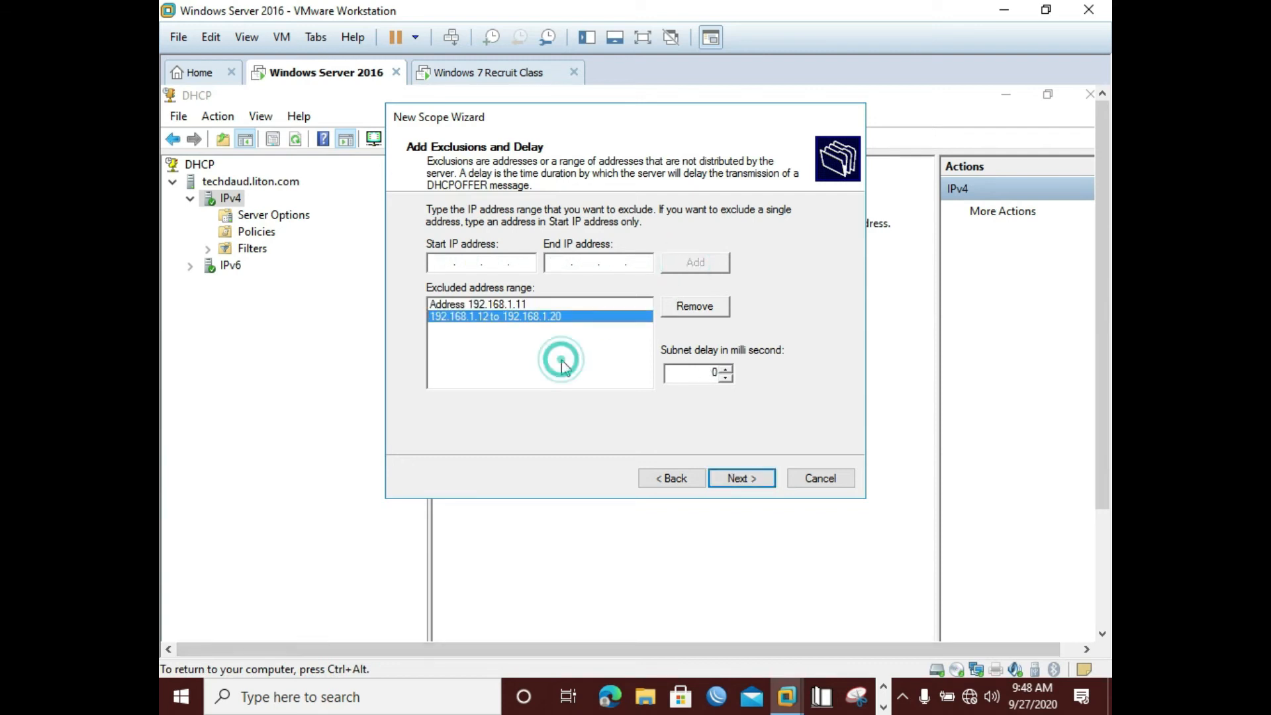
pyautogui.click(502, 304)
pyautogui.click(508, 316)
# - Keep the subnet delay at 0 milliseconds and continue to the lease duration page
pyautogui.click(710, 372)
pyautogui.click(705, 378)
pyautogui.click(724, 369)
pyautogui.click(706, 371)
pyautogui.write('0')
pyautogui.click(725, 380)
pyautogui.click(725, 380)
pyautogui.click(725, 380)
pyautogui.click(710, 372)
pyautogui.click(838, 381)
pyautogui.click(739, 482)
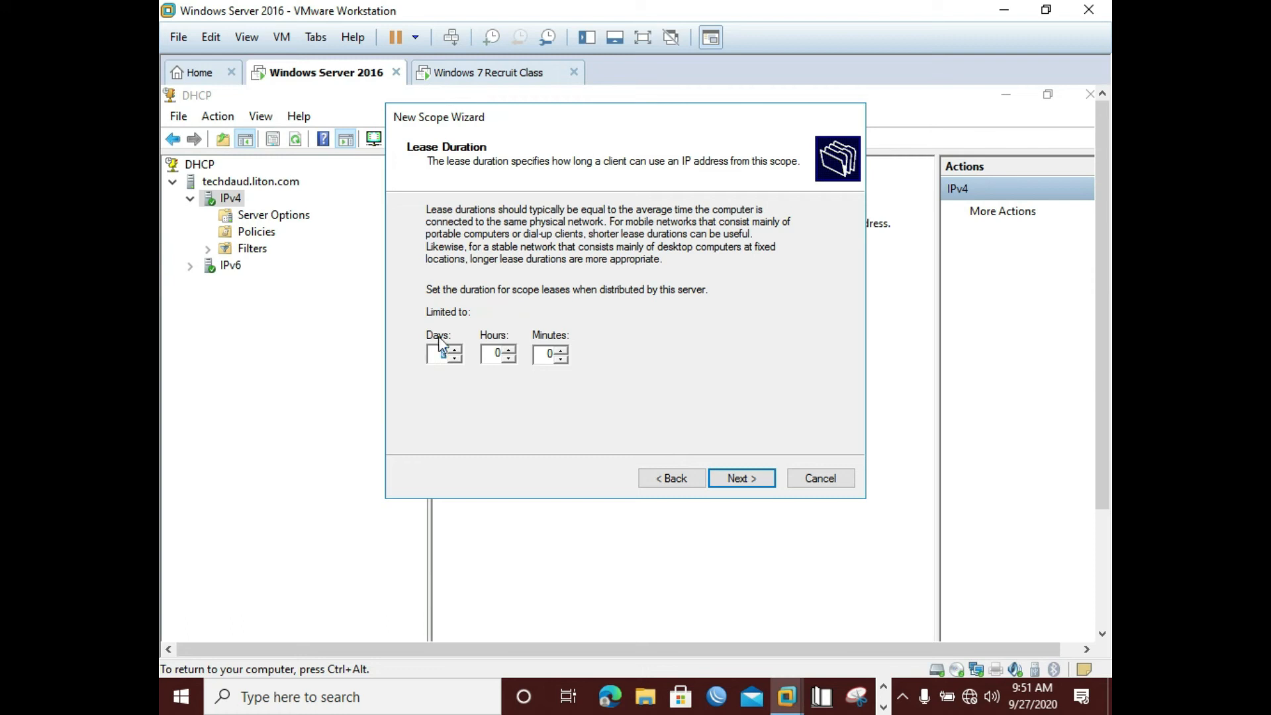
# - Set the scope's lease duration to 0 days and 1 hour, and continue to the DHCP options page
pyautogui.click(444, 353)
pyautogui.write('0')
pyautogui.click(499, 345)
pyautogui.press('BackSpace')
pyautogui.write('1')
pyautogui.click(740, 478)
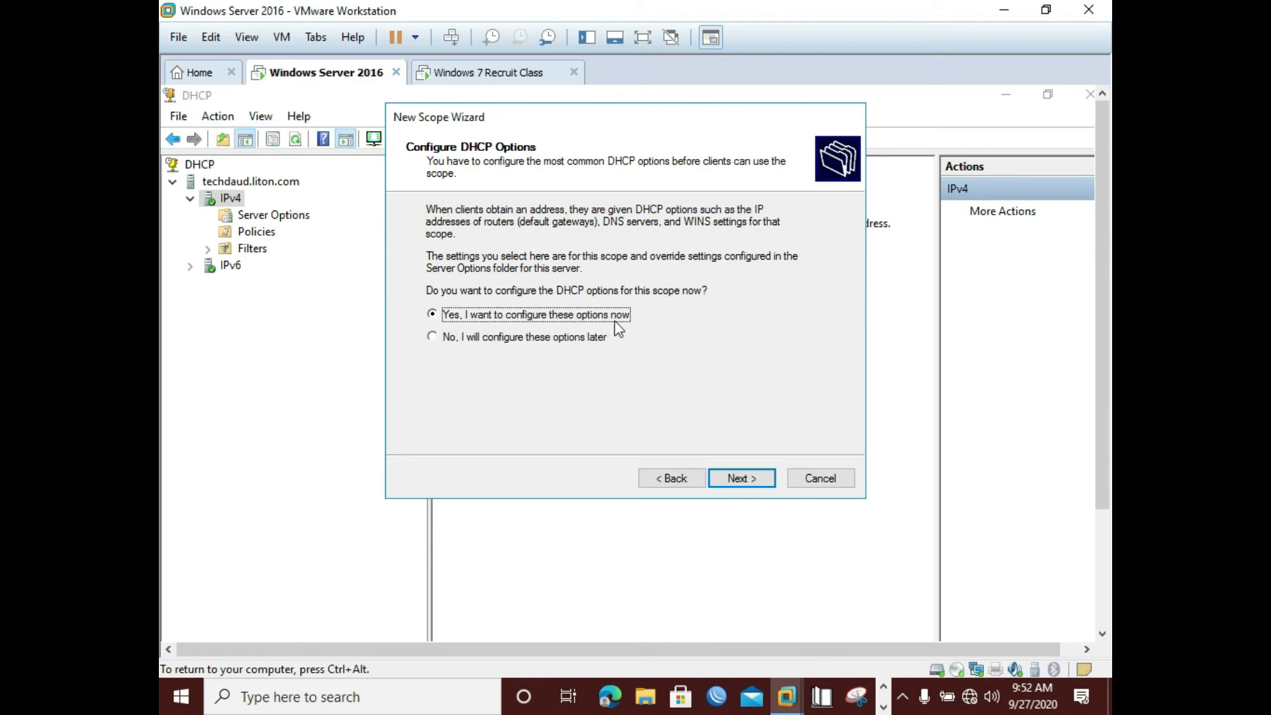
# - Choose to configure the DHCP options for this scope now and continue to the router page
pyautogui.click(479, 344)
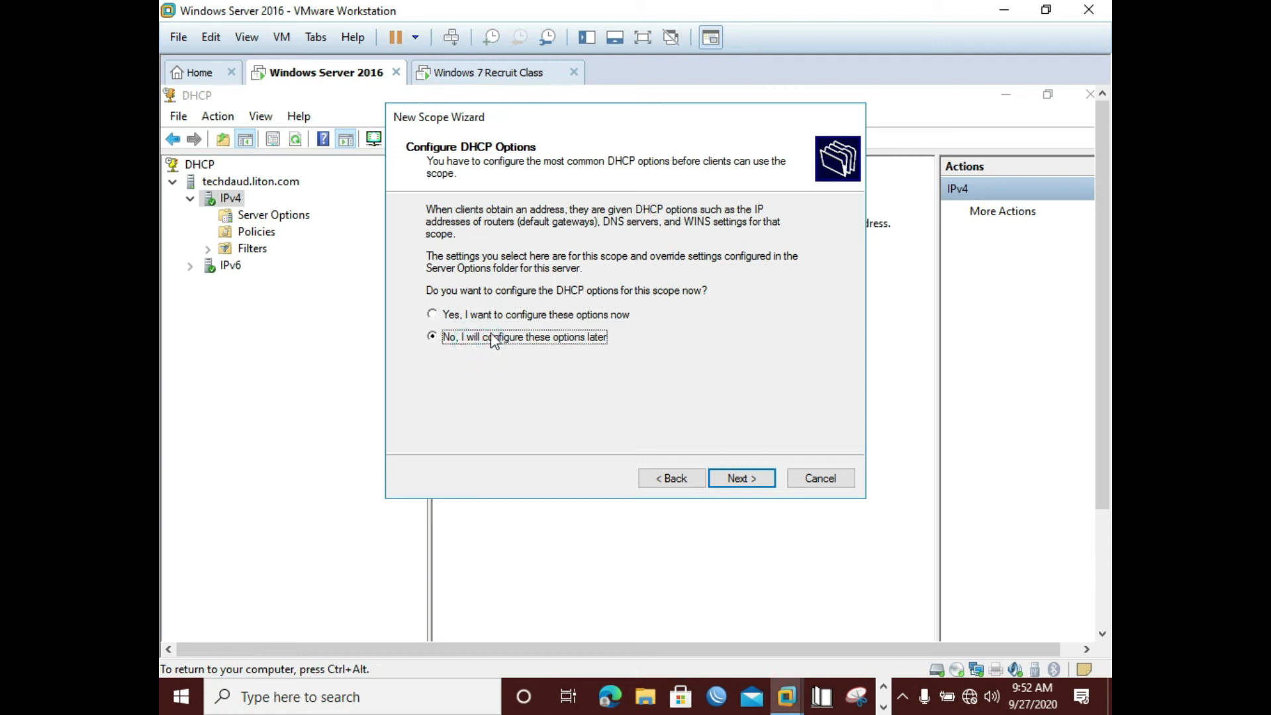
pyautogui.click(487, 318)
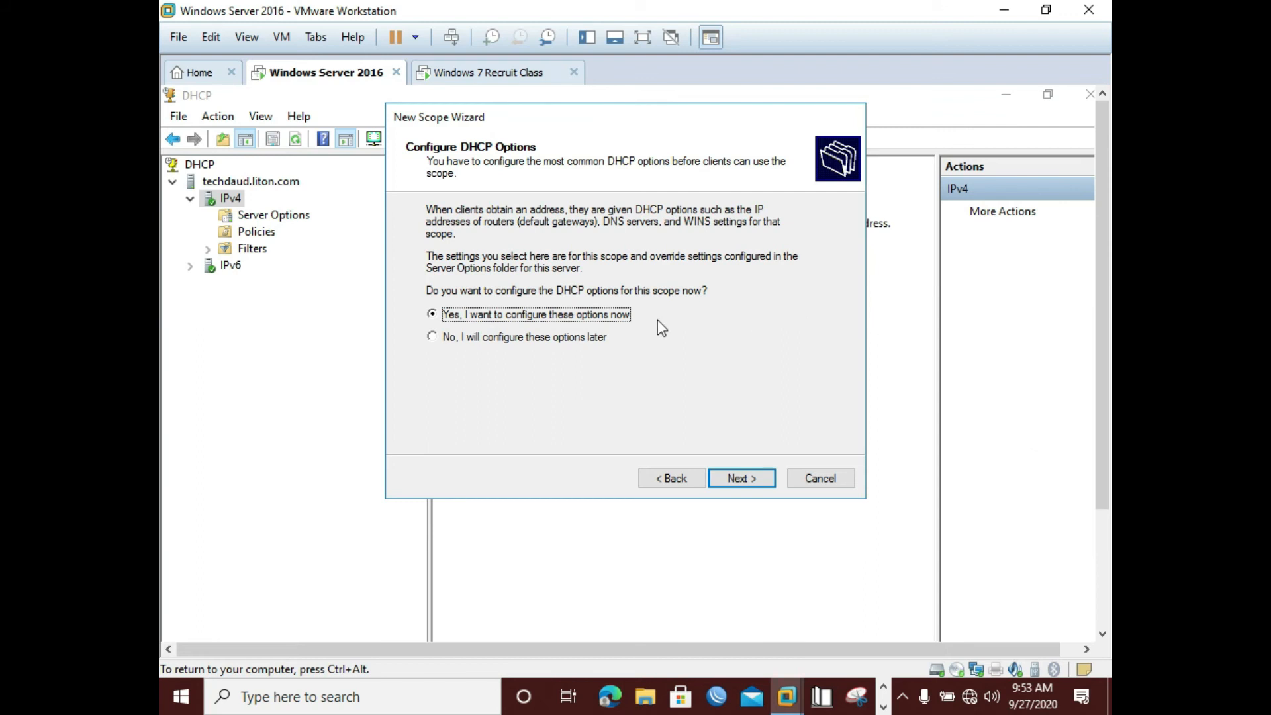
pyautogui.click(747, 482)
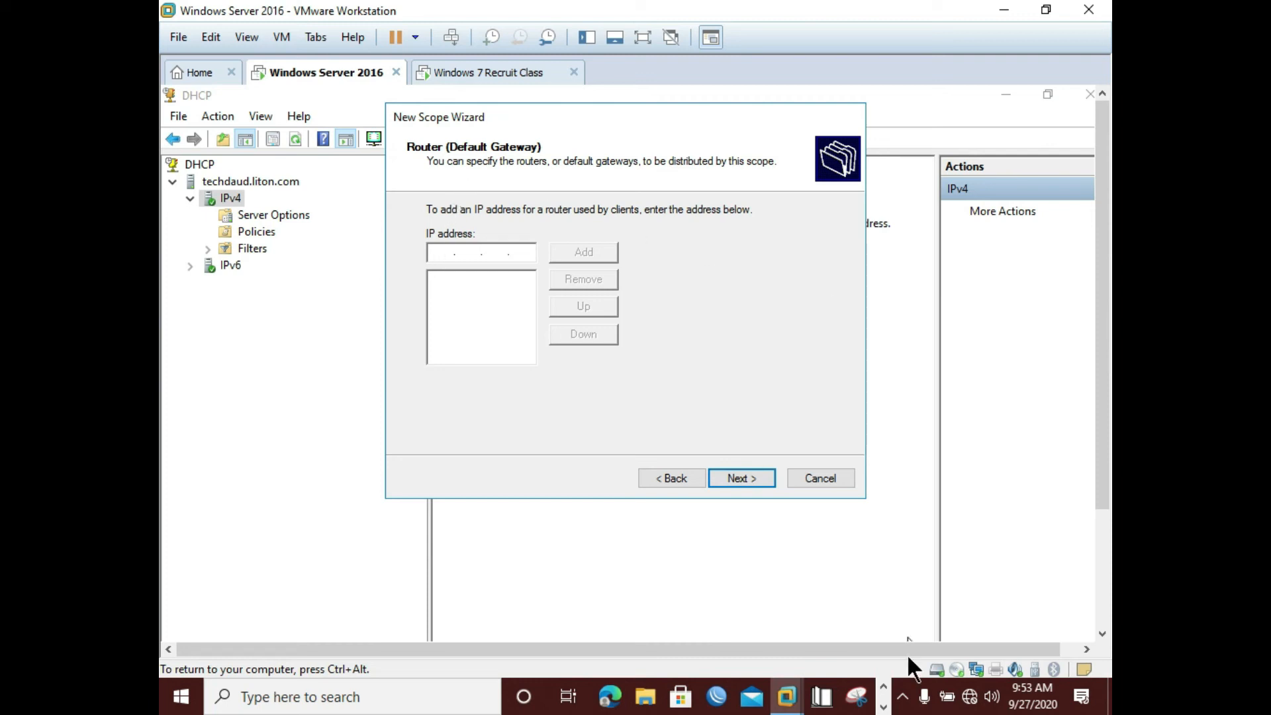
pyautogui.click(902, 699)
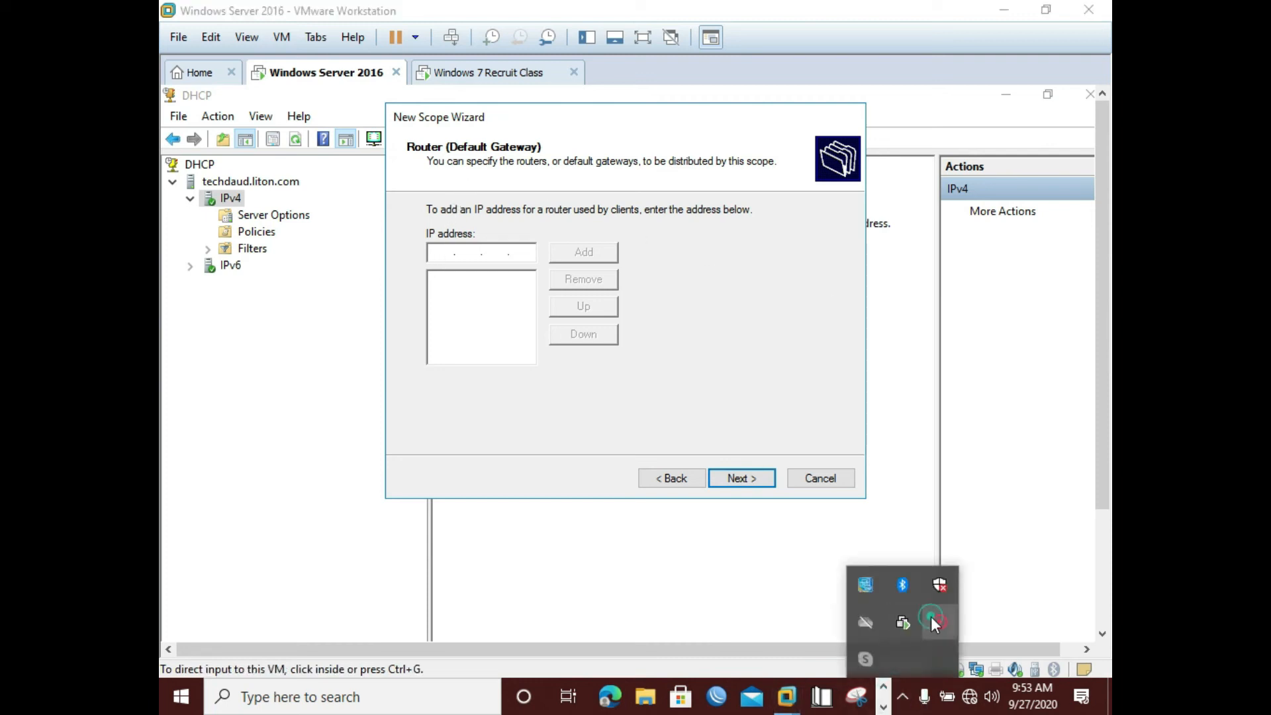
pyautogui.click(981, 585)
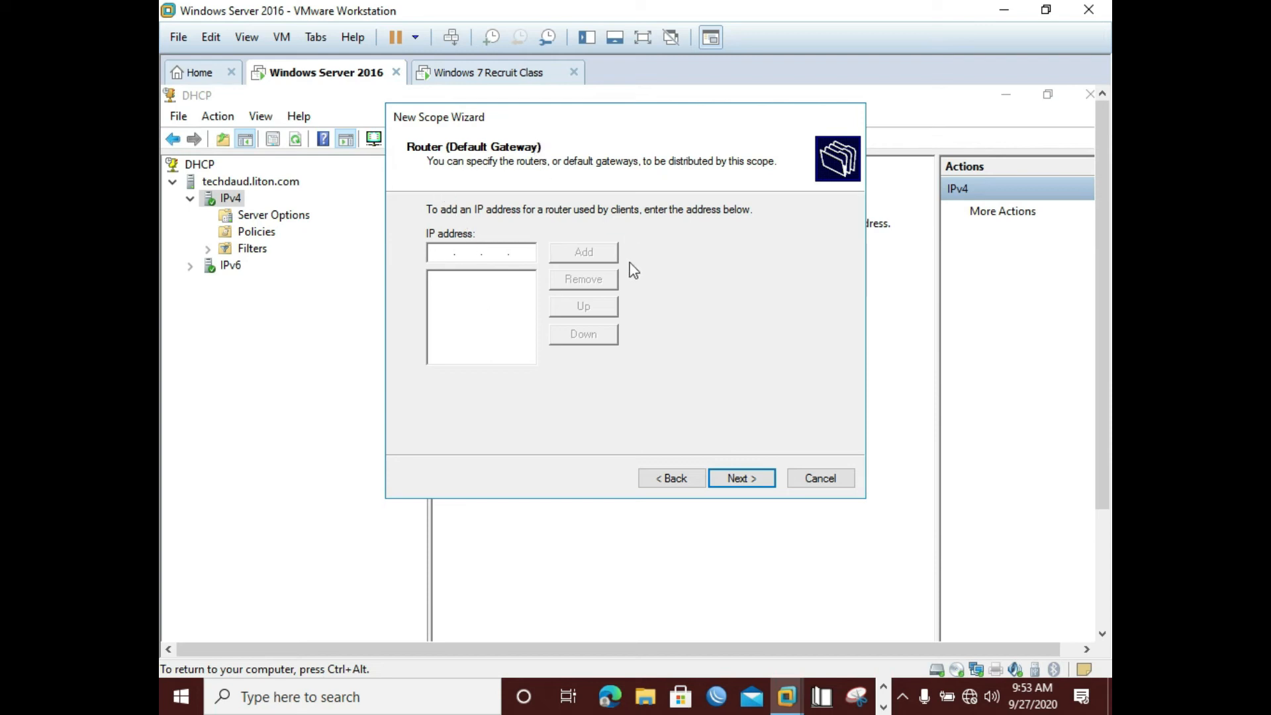
# - Add 192.168.1.1 as the scope's router (default gateway) and continue to the domain name and DNS servers page
pyautogui.click(447, 253)
pyautogui.click(448, 254)
pyautogui.write('192 . 168 . 10 . 1')
pyautogui.write('.1')
pyautogui.click(576, 254)
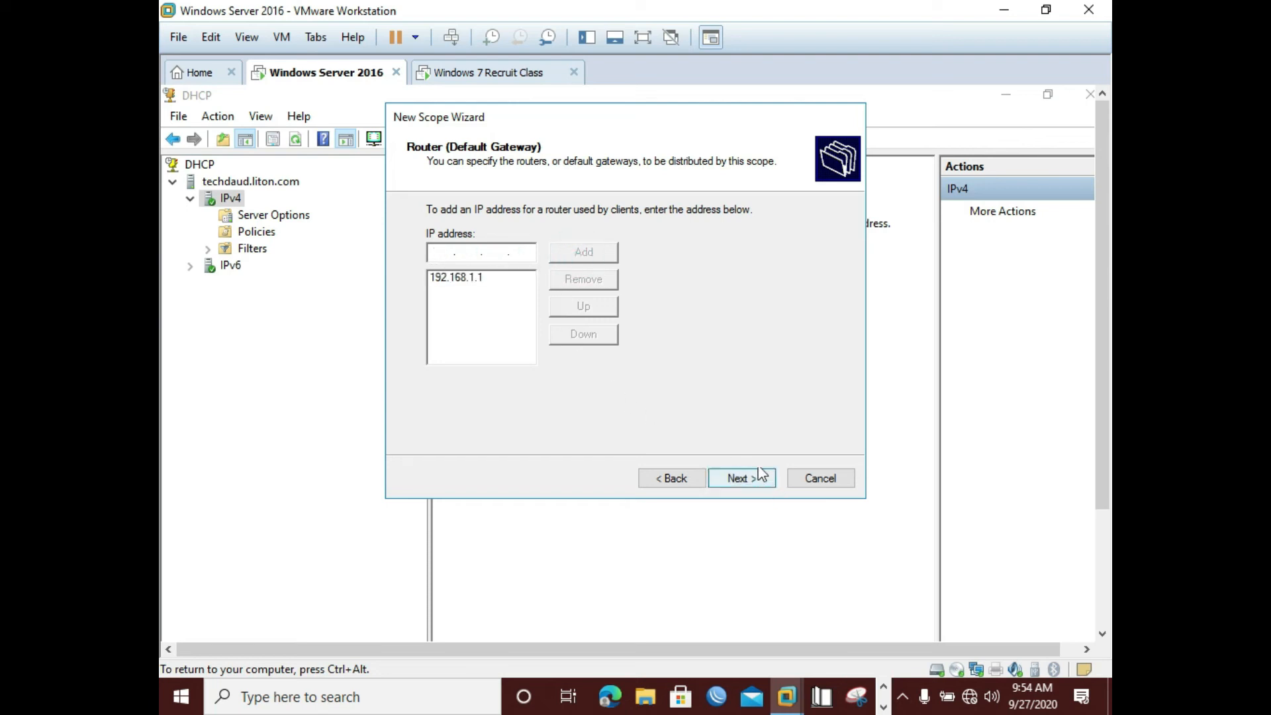
pyautogui.click(507, 310)
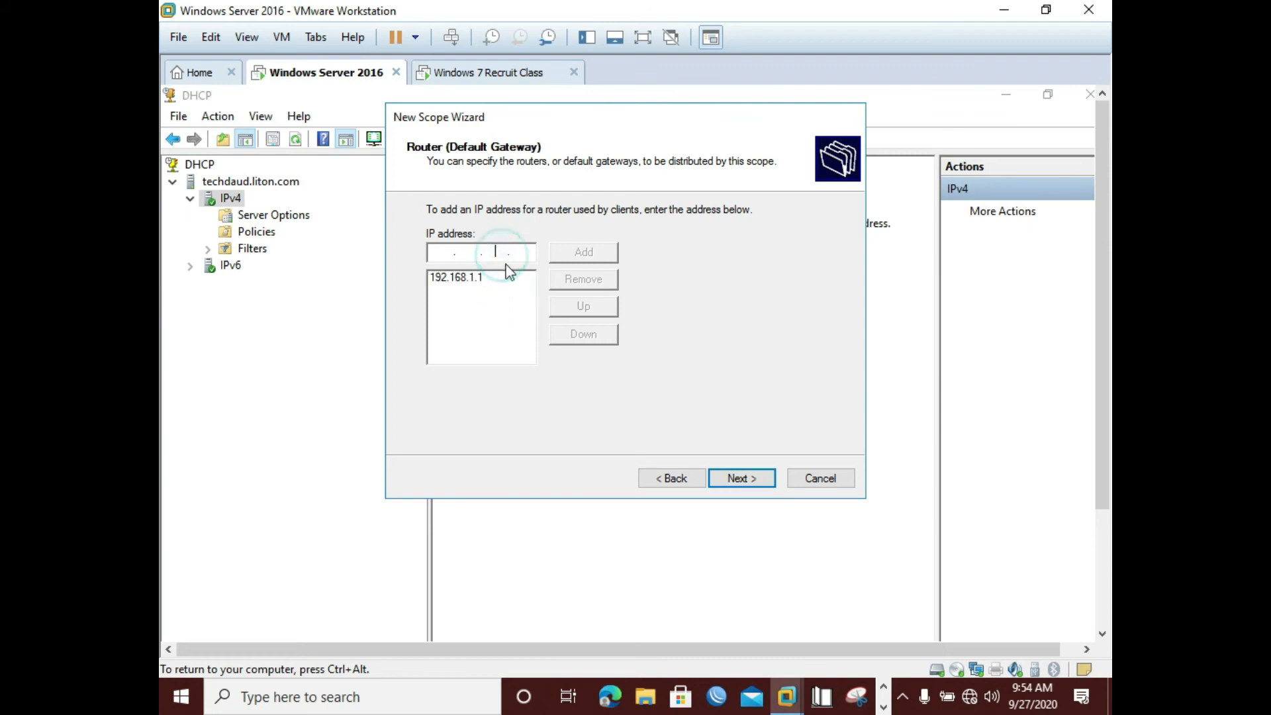
pyautogui.click(519, 254)
pyautogui.click(758, 488)
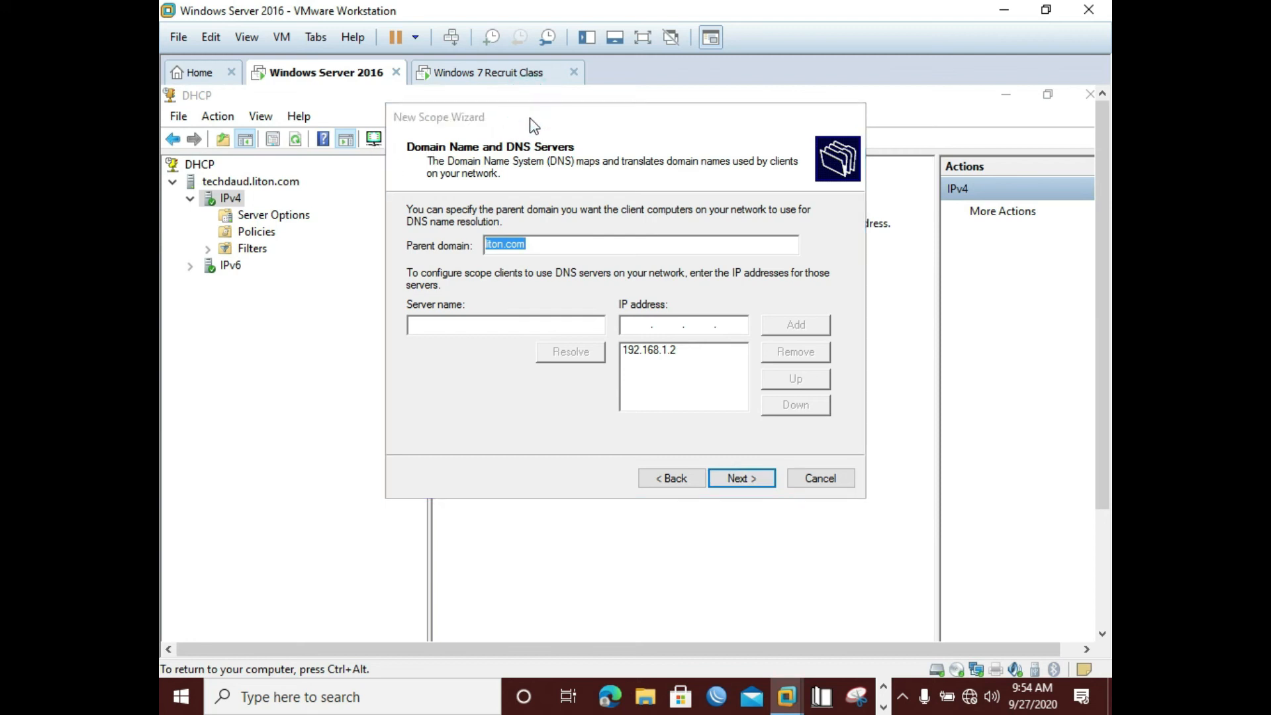
# - Look ahead through the WINS servers and scope activation pages without entering anything, and return to the DNS servers page
pyautogui.moveTo(526, 108); pyautogui.dragTo(520, 103)
pyautogui.click(539, 228)
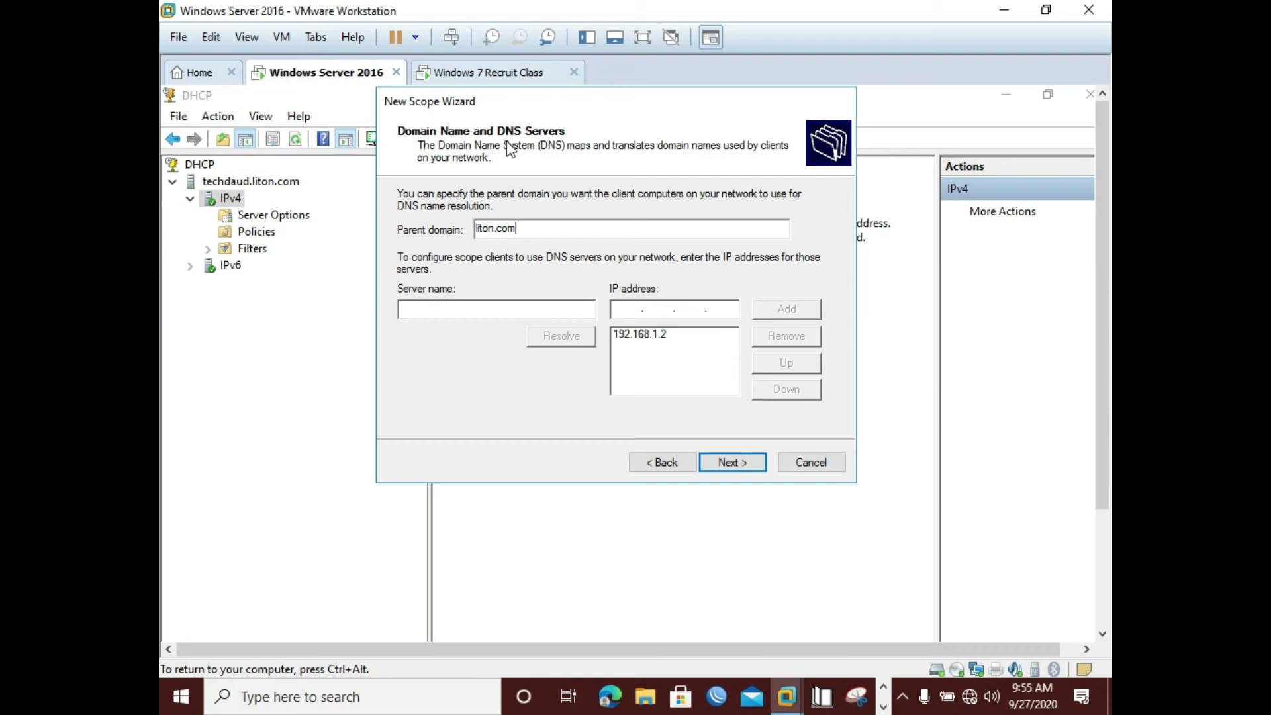
pyautogui.click(732, 463)
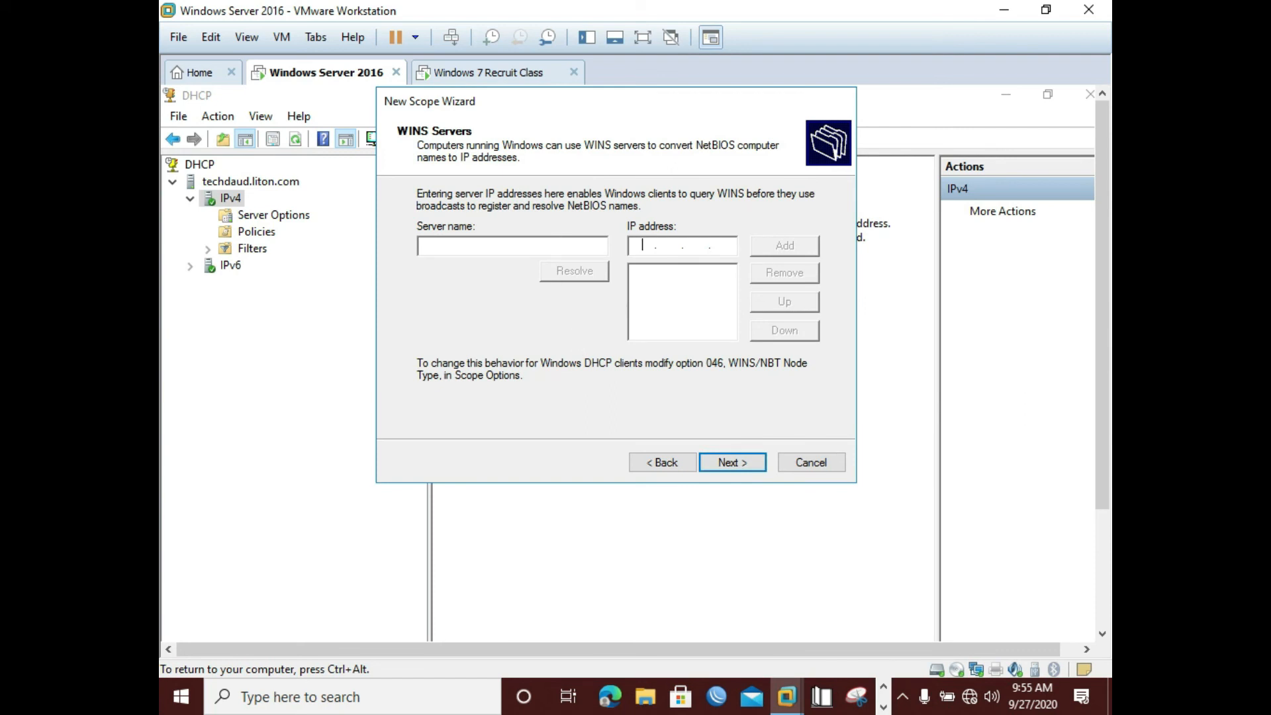
pyautogui.moveTo(634, 98); pyautogui.dragTo(612, 96)
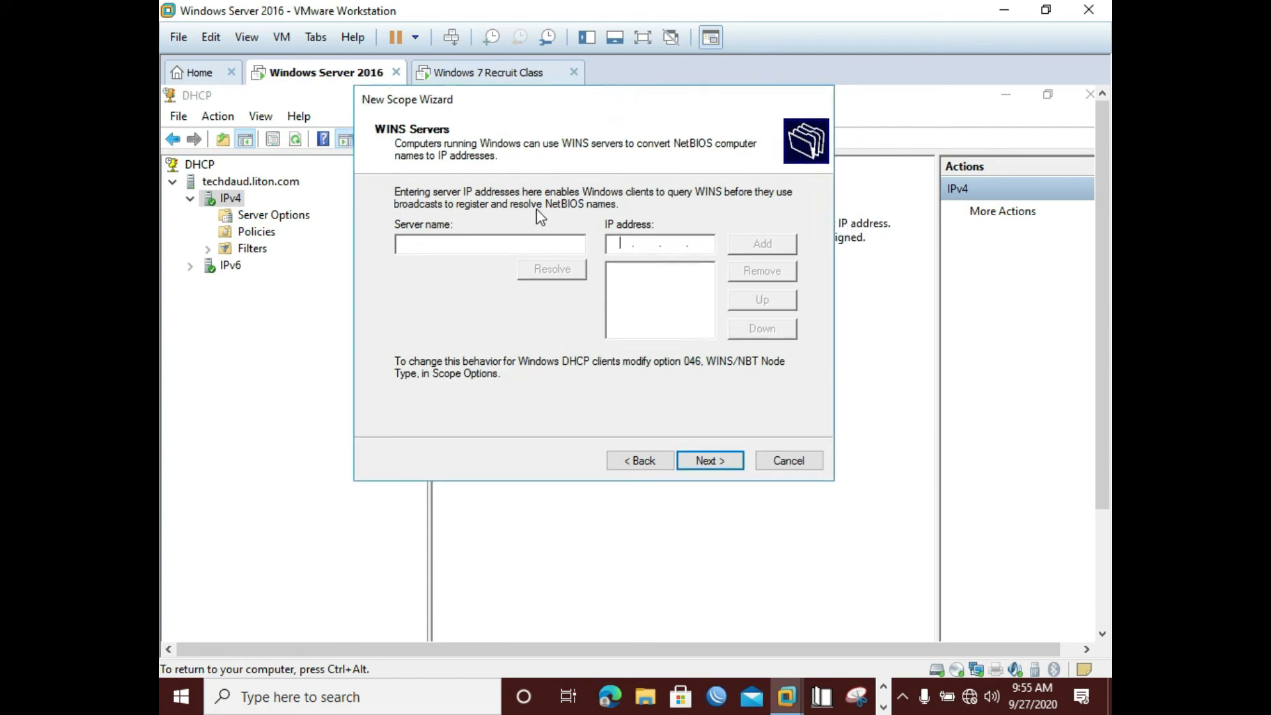
pyautogui.click(617, 243)
pyautogui.click(642, 247)
pyautogui.click(670, 244)
pyautogui.click(631, 245)
pyautogui.click(700, 461)
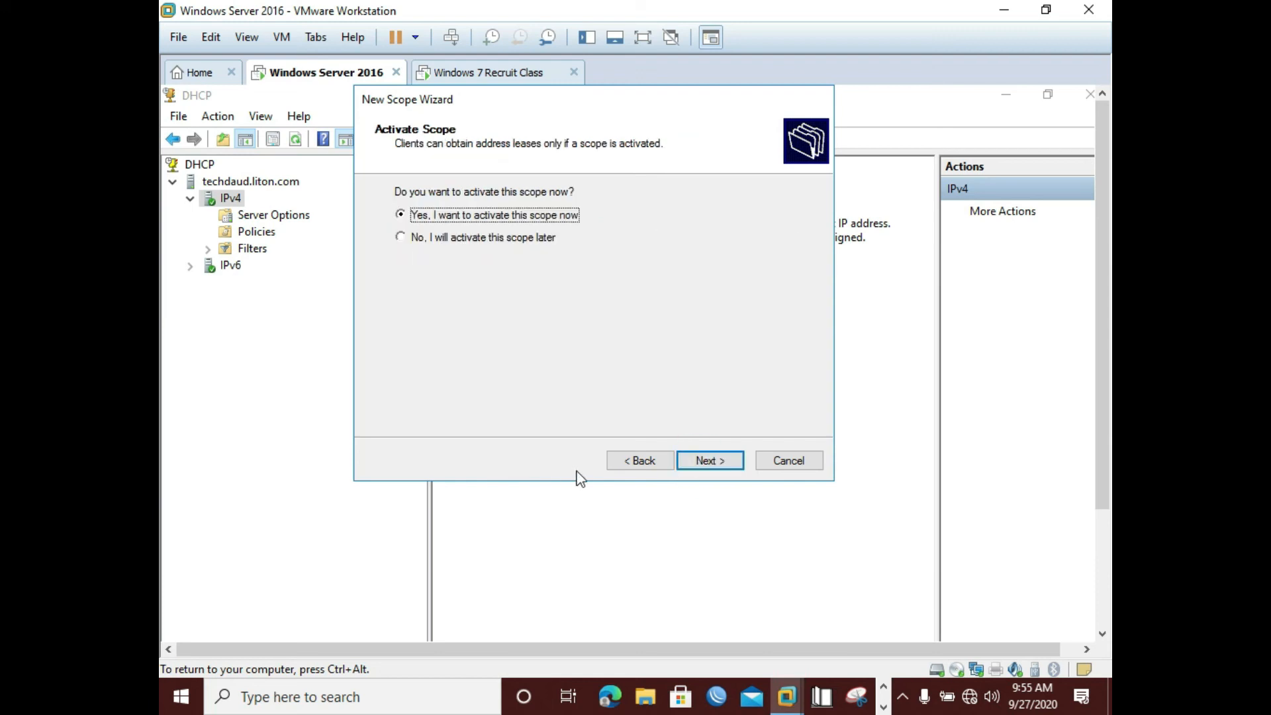
pyautogui.click(622, 461)
pyautogui.click(617, 463)
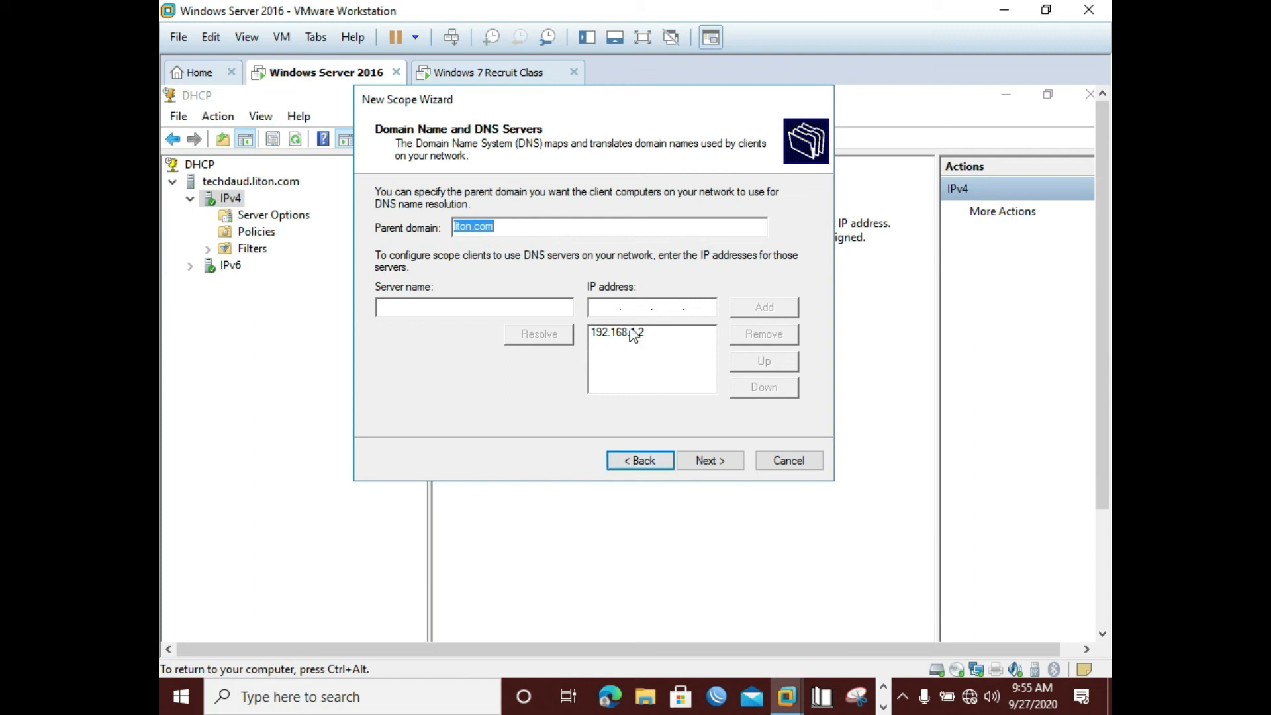
# - Add 8.8.8.8 to the scope's DNS servers, accepting it despite the validation warning
pyautogui.click(604, 307)
pyautogui.click(634, 333)
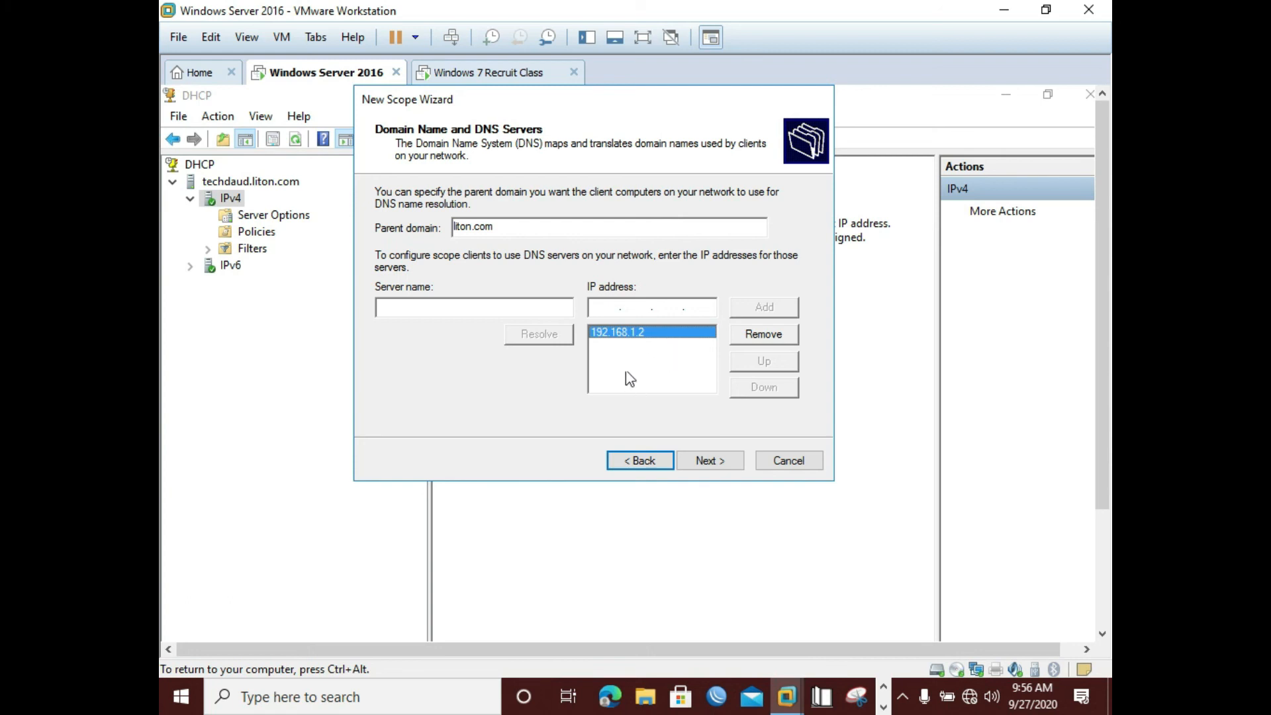
pyautogui.click(601, 301)
pyautogui.write('8.8.8.8')
pyautogui.moveTo(498, 227); pyautogui.dragTo(441, 238)
pyautogui.click(499, 226)
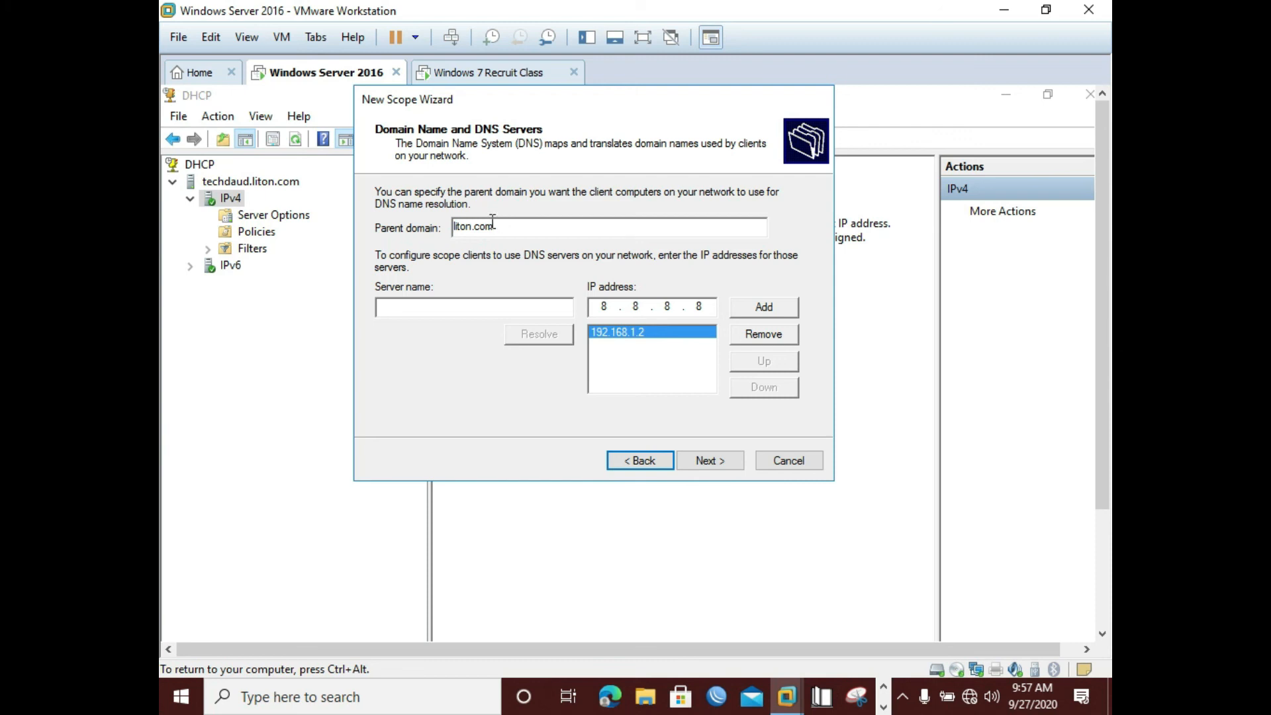
pyautogui.click(463, 301)
pyautogui.click(765, 308)
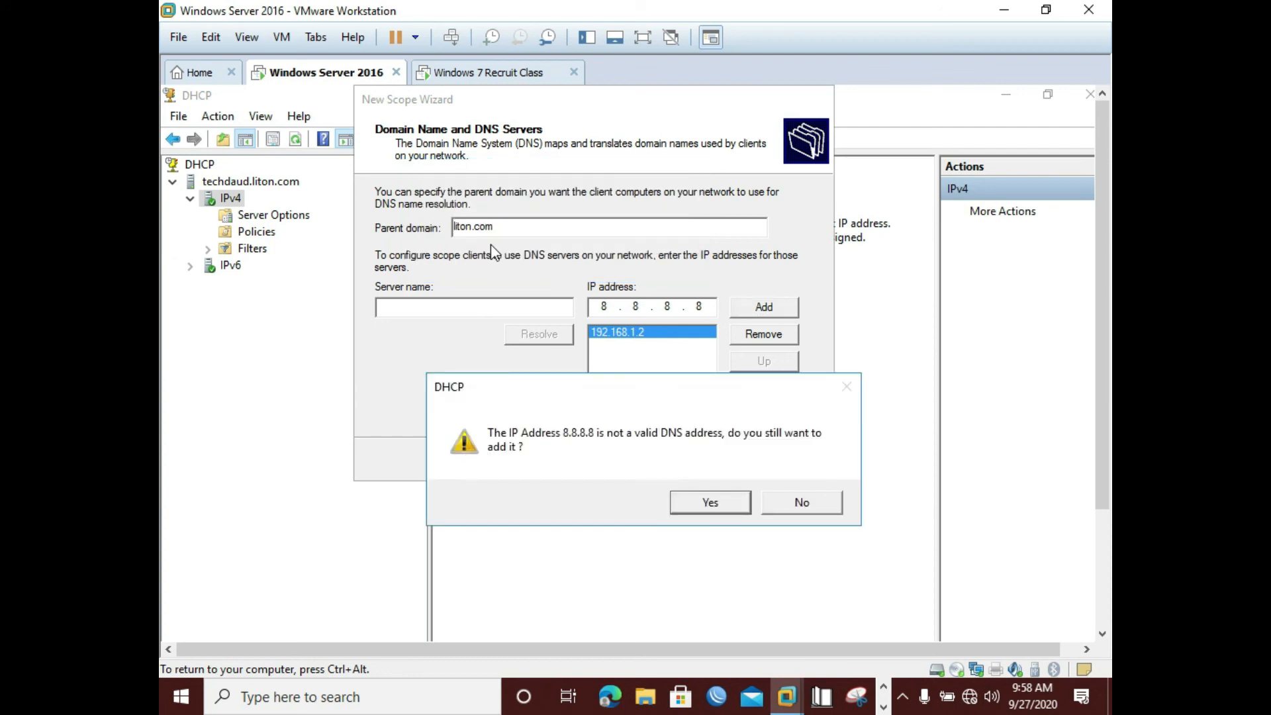
pyautogui.moveTo(473, 391); pyautogui.dragTo(442, 237)
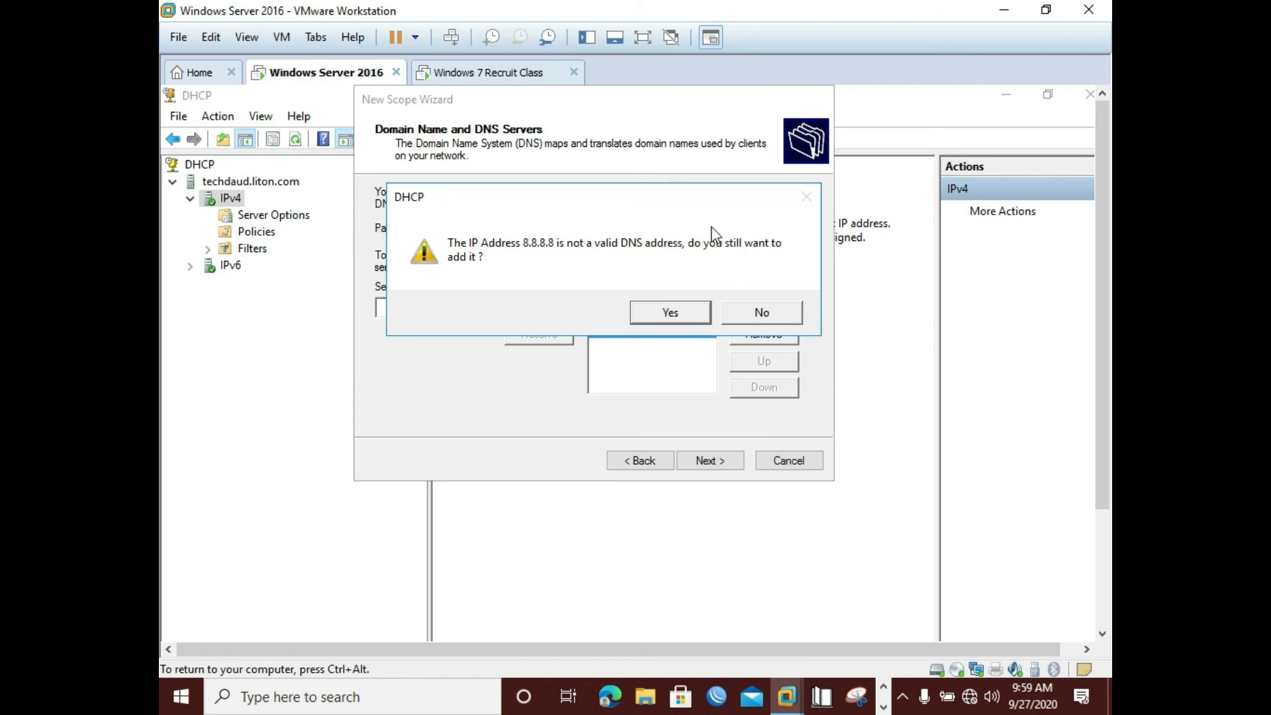
pyautogui.click(668, 314)
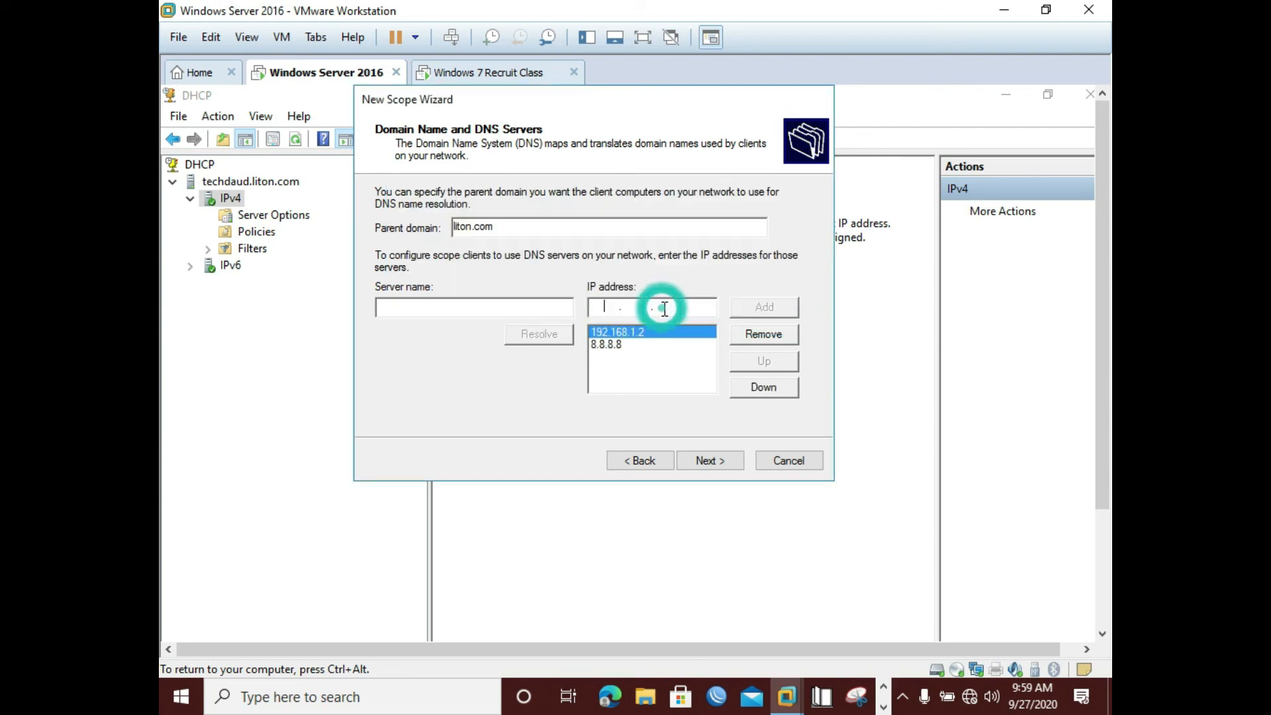
pyautogui.click(624, 332)
pyautogui.click(625, 344)
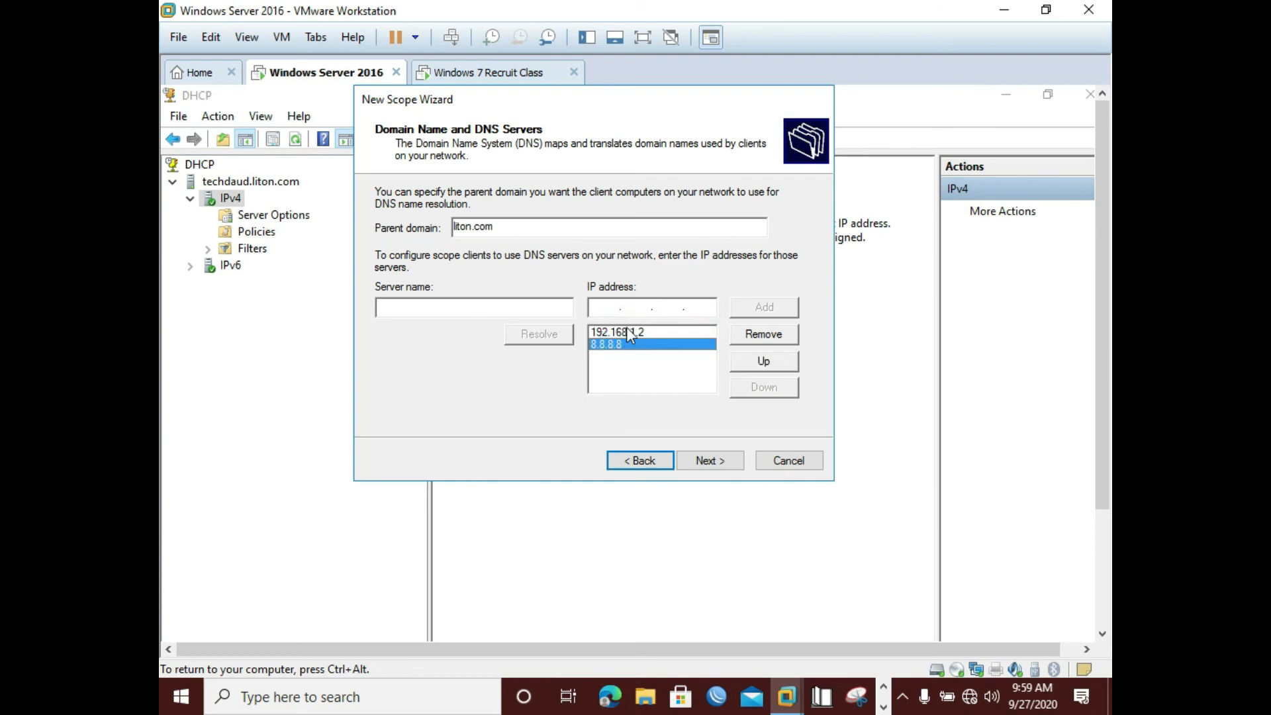
pyautogui.click(626, 332)
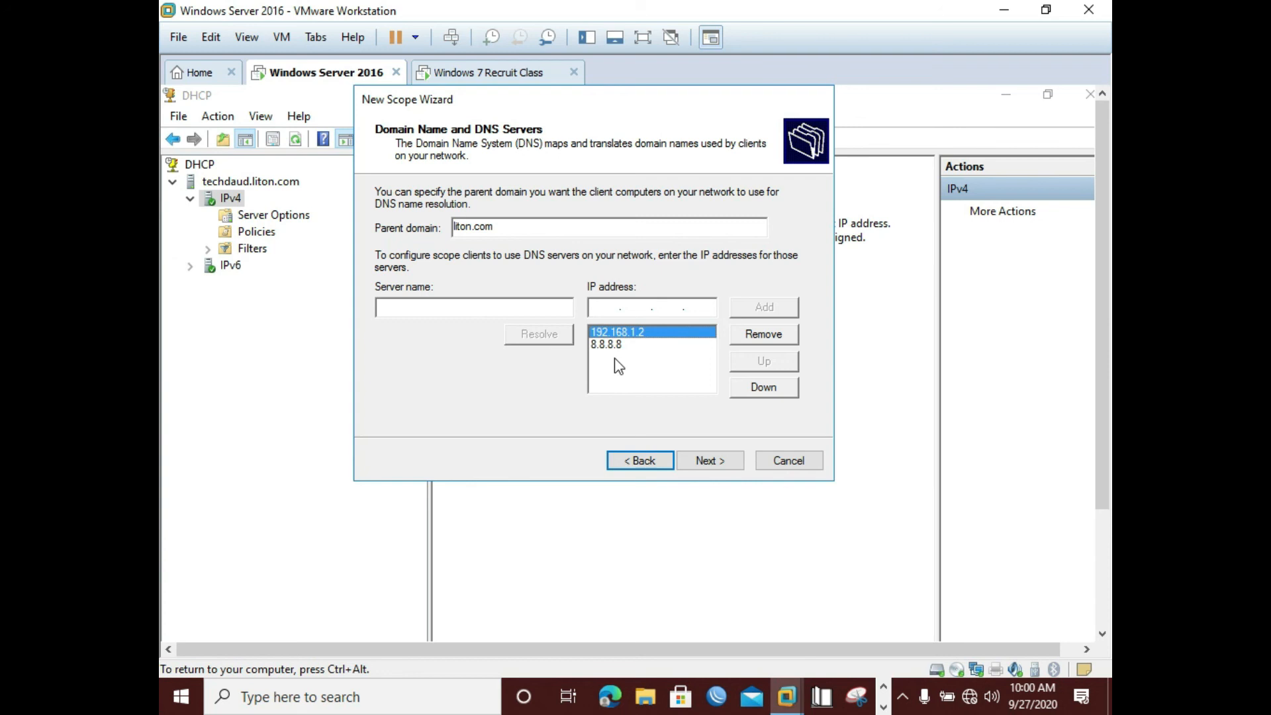
# - Leave the WINS servers empty, choose to activate the scope now and finish the New Scope Wizard
pyautogui.click(902, 695)
pyautogui.click(940, 622)
pyautogui.click(857, 658)
pyautogui.click(709, 460)
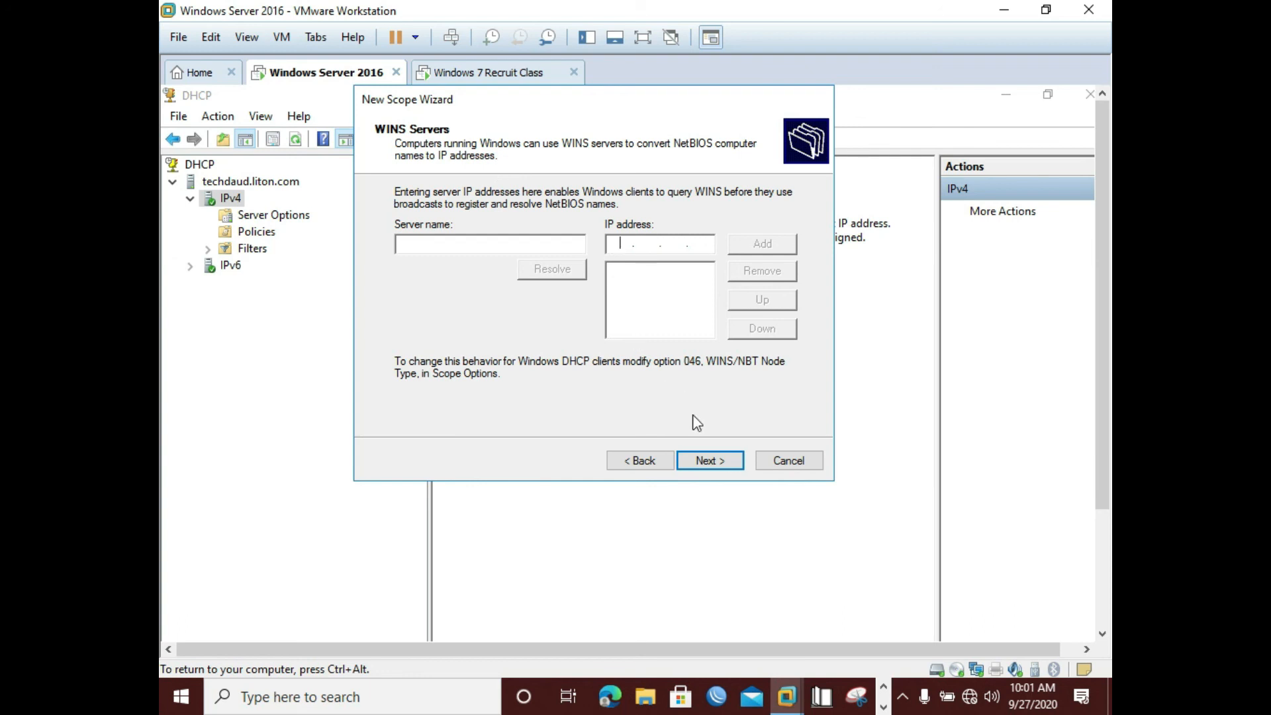
pyautogui.click(711, 464)
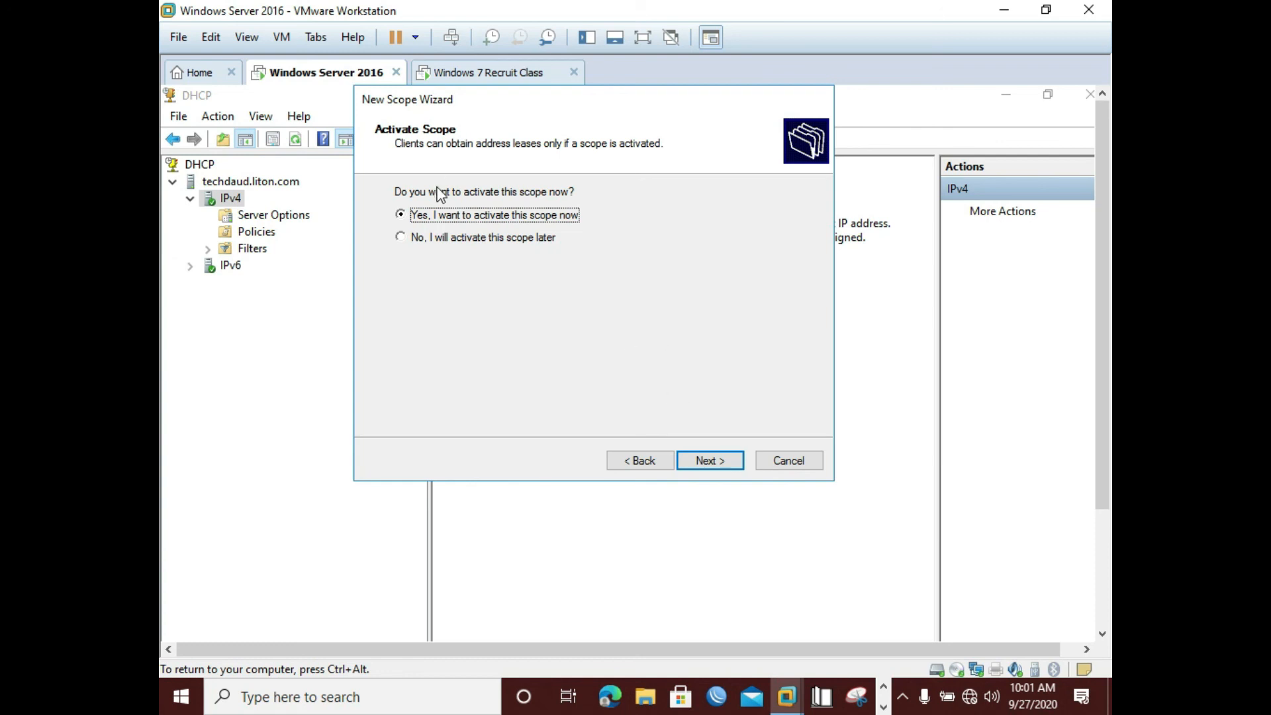
pyautogui.click(711, 462)
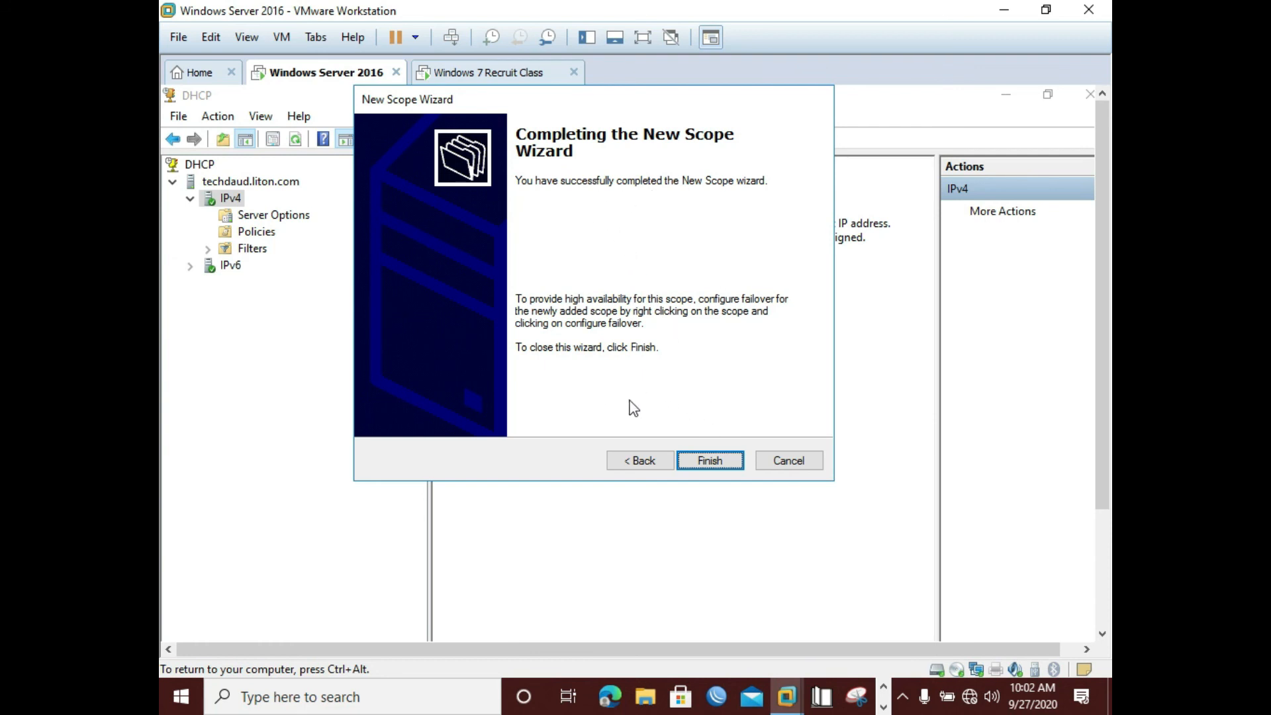
pyautogui.click(701, 462)
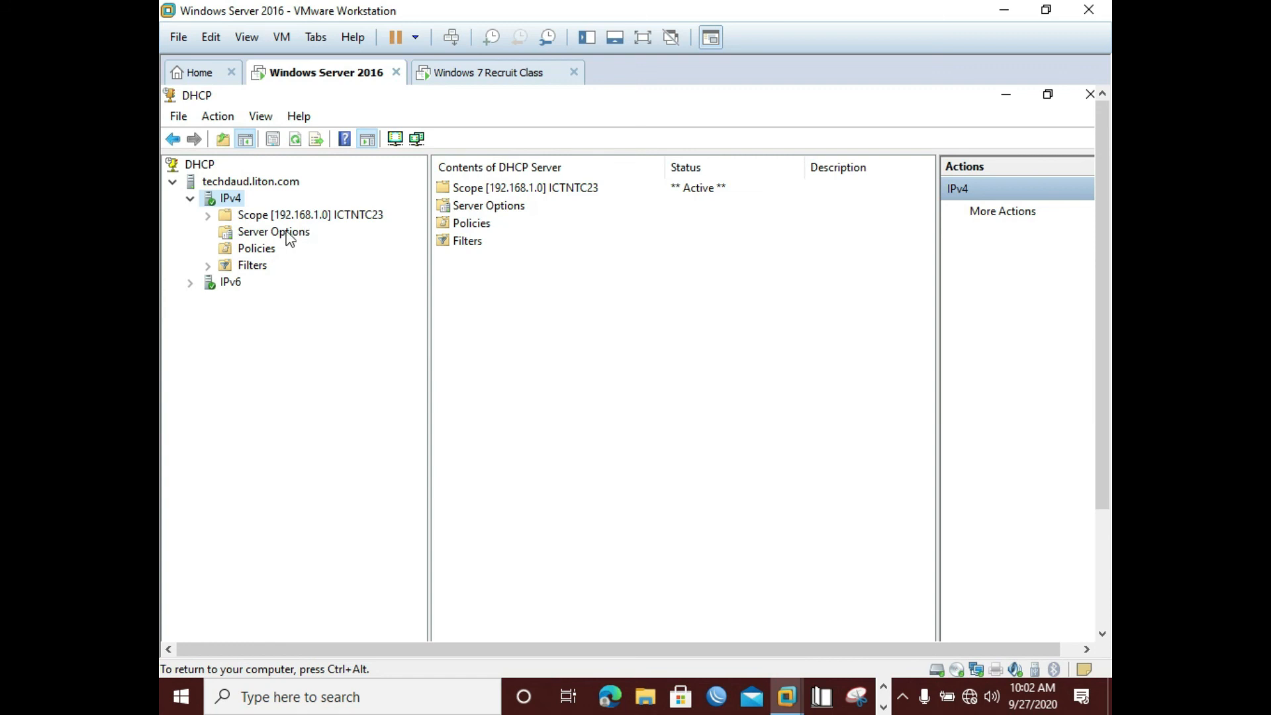
# - Examine the server options and the ICTNTC23 scope's address pool, address leases and reservations
pyautogui.click(263, 233)
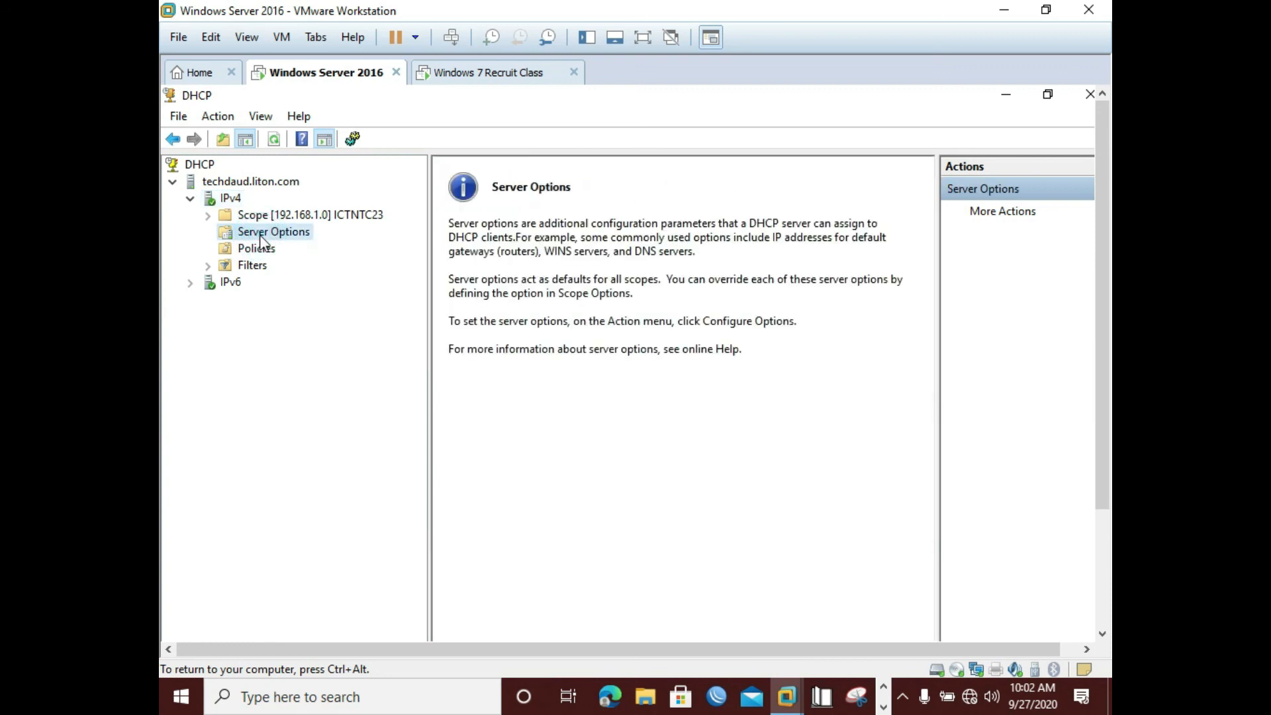
pyautogui.doubleClick(240, 220)
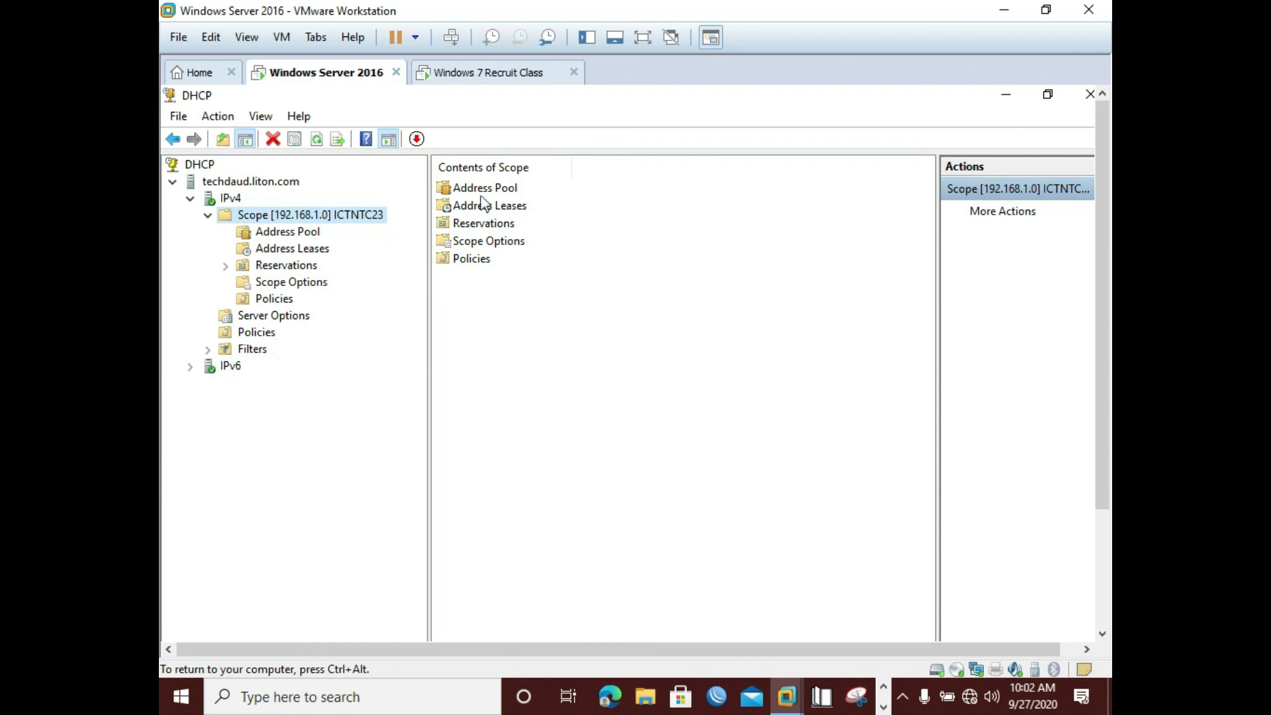
pyautogui.click(288, 232)
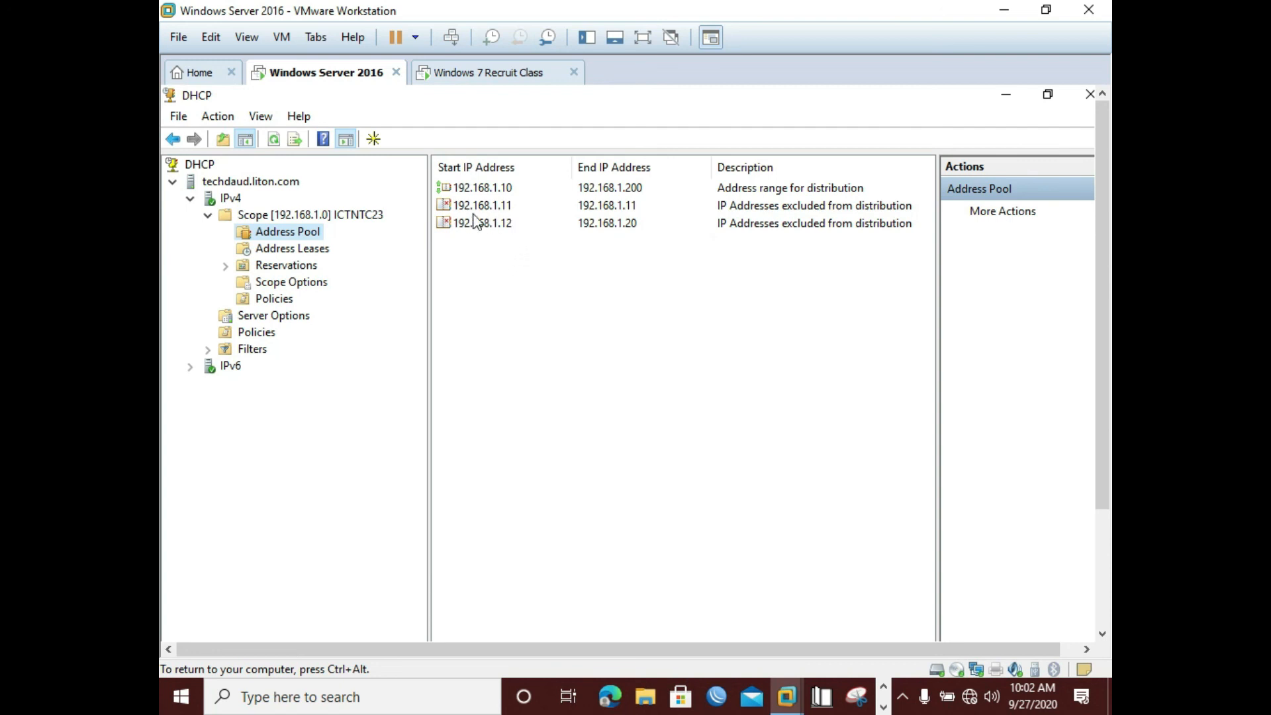
pyautogui.click(510, 214)
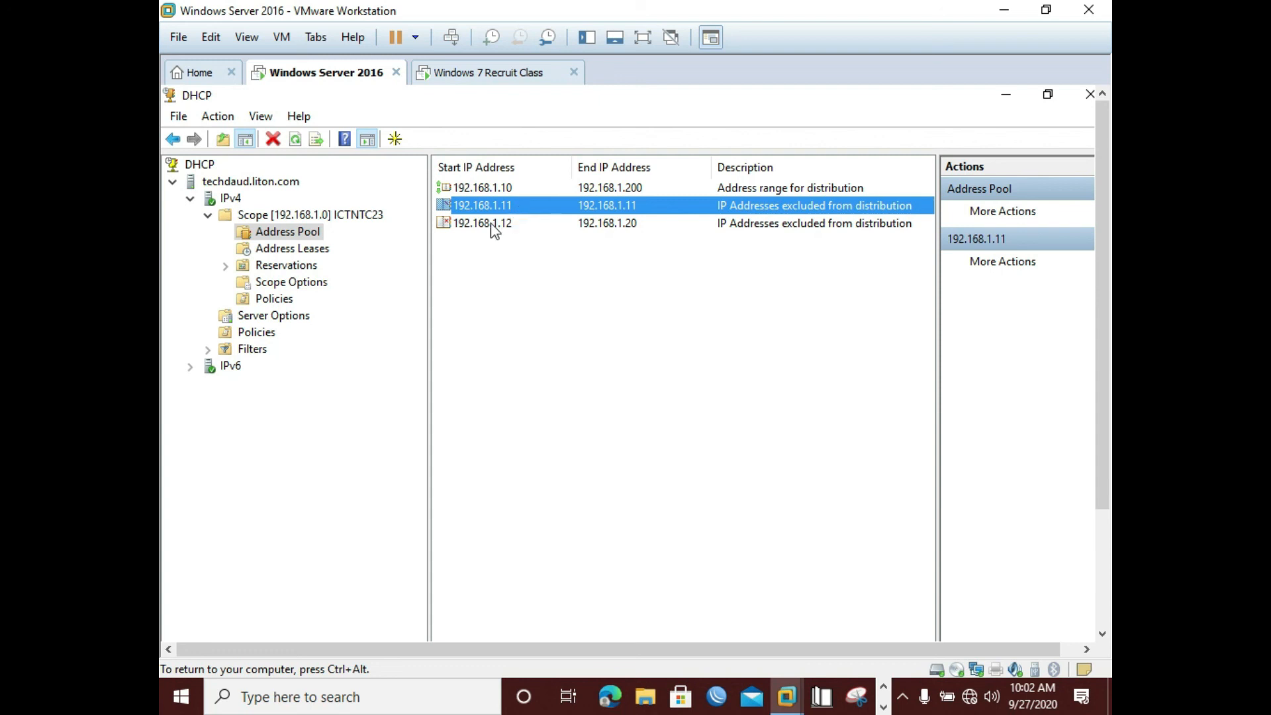
pyautogui.click(491, 225)
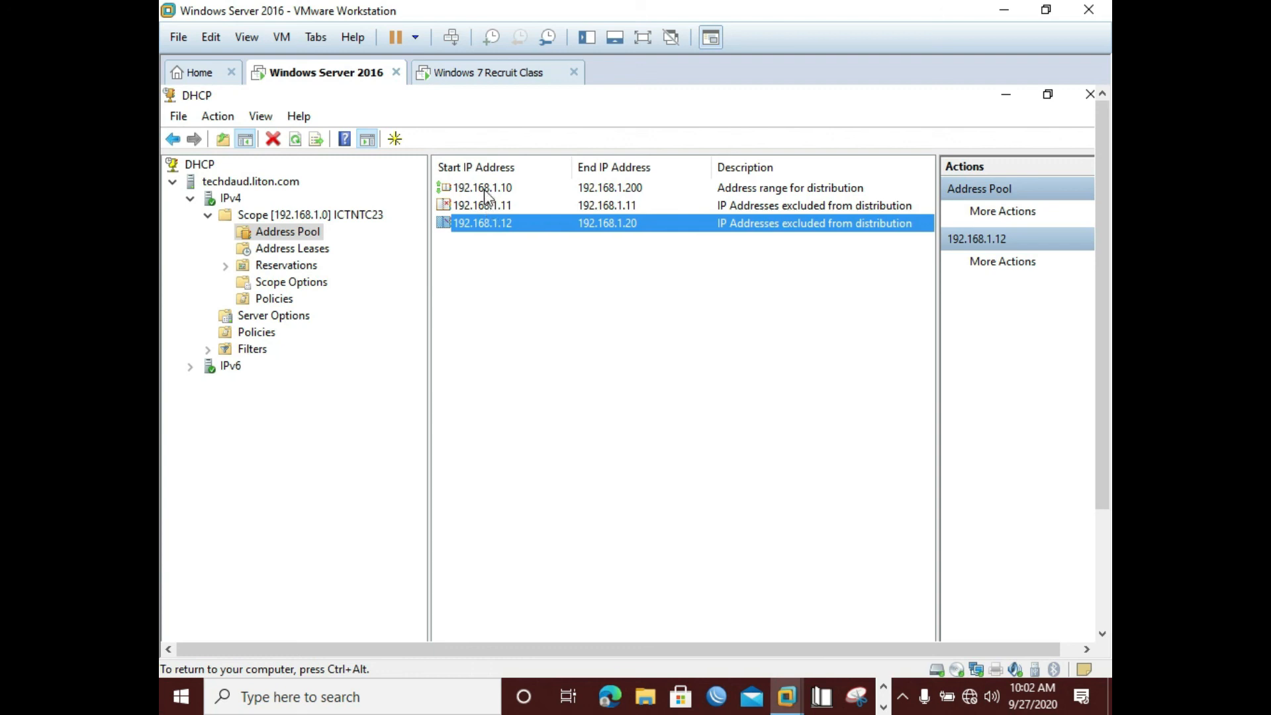
pyautogui.click(486, 190)
pyautogui.rightClick(493, 189)
pyautogui.click(574, 328)
pyautogui.click(573, 328)
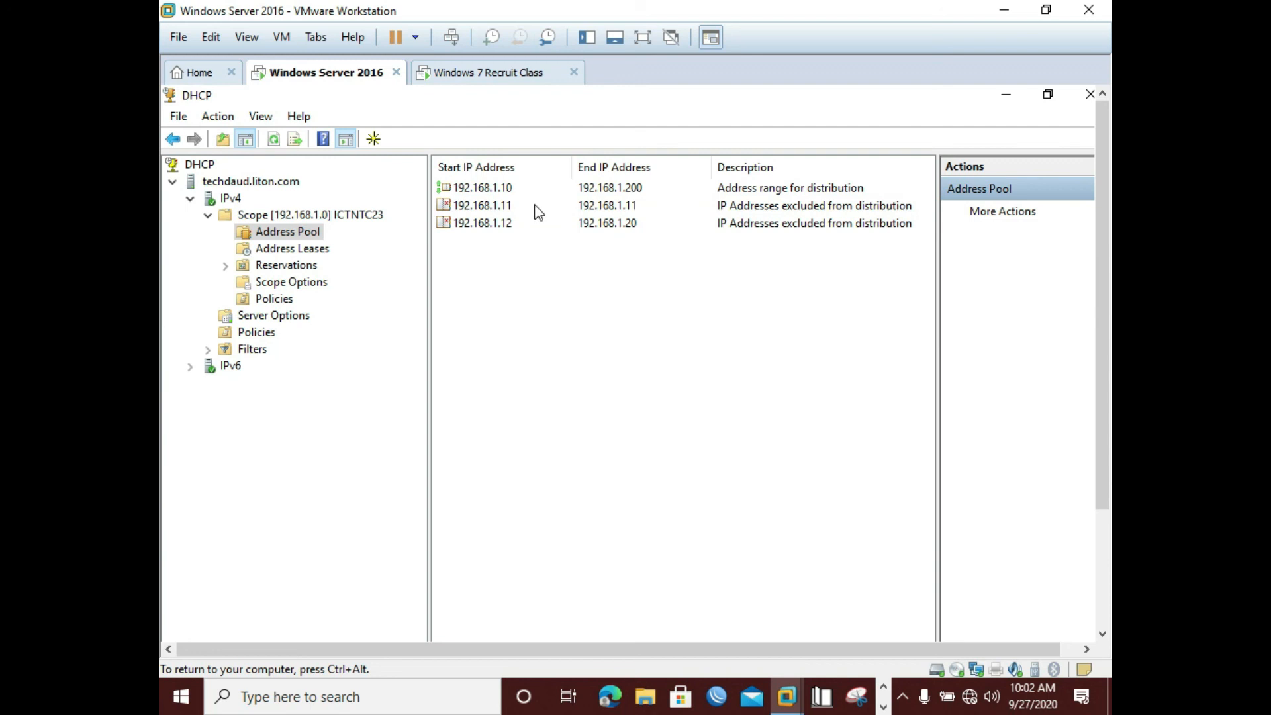
pyautogui.click(285, 250)
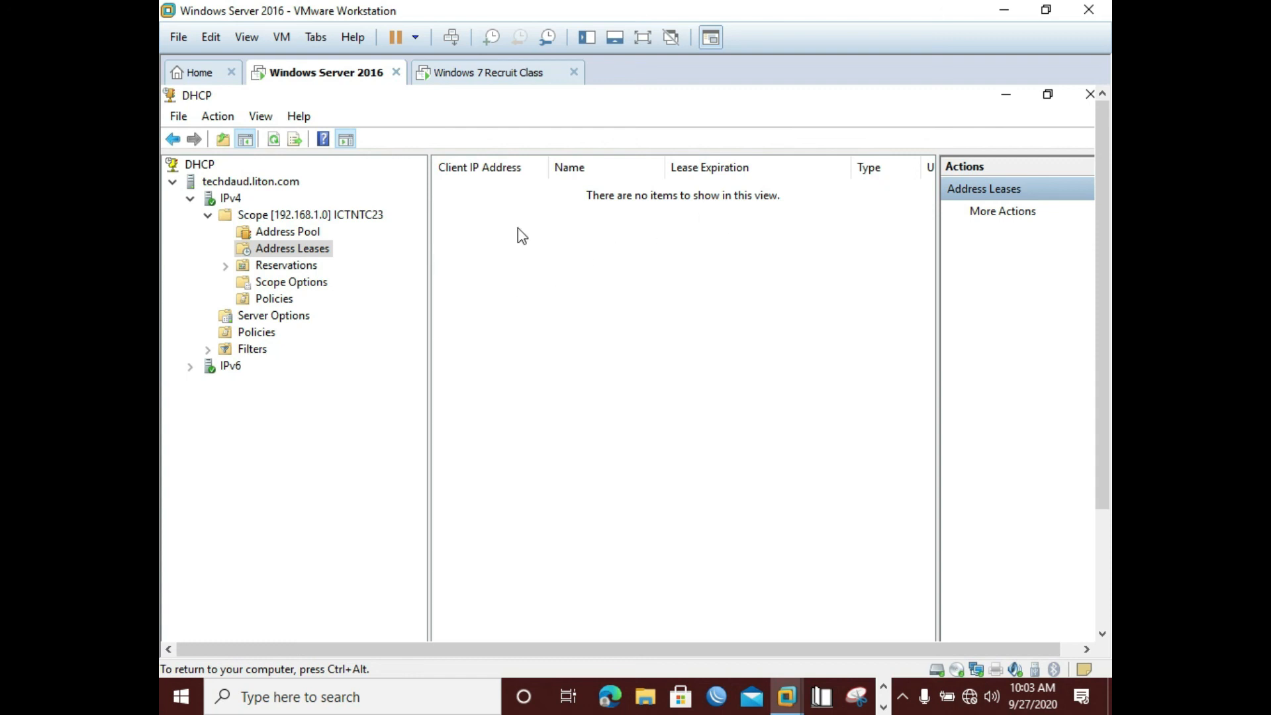
pyautogui.click(302, 268)
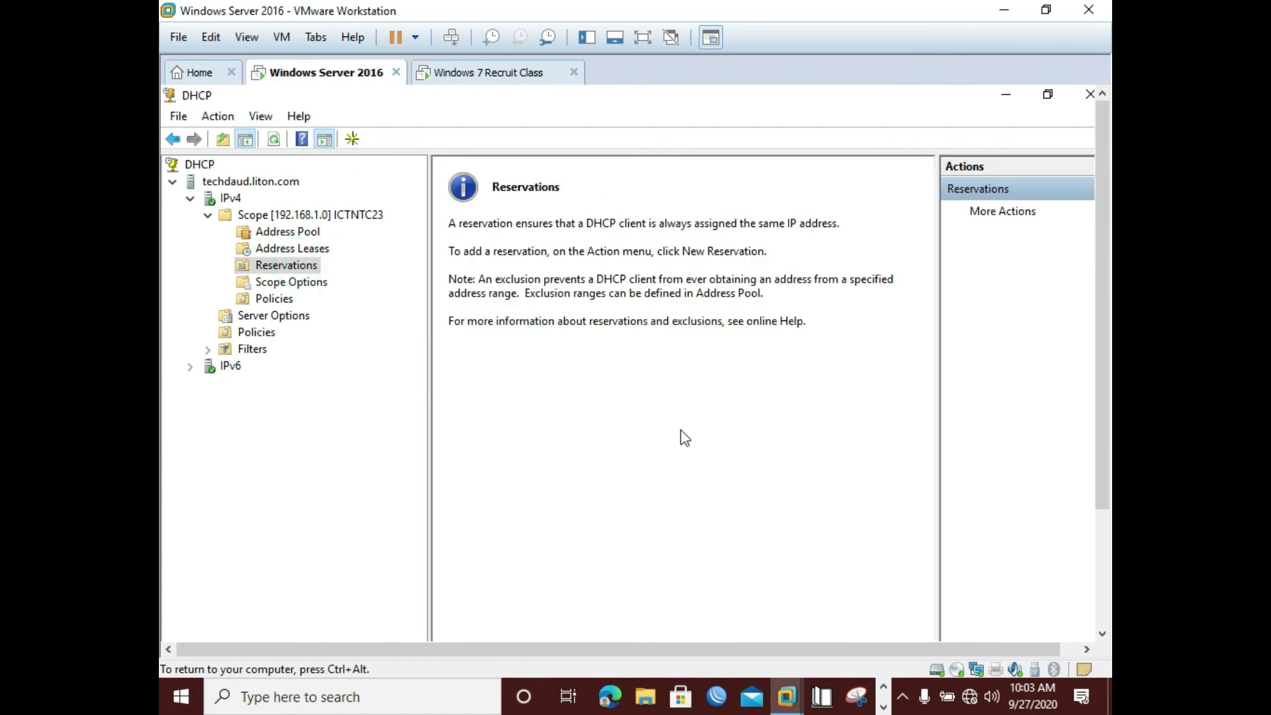